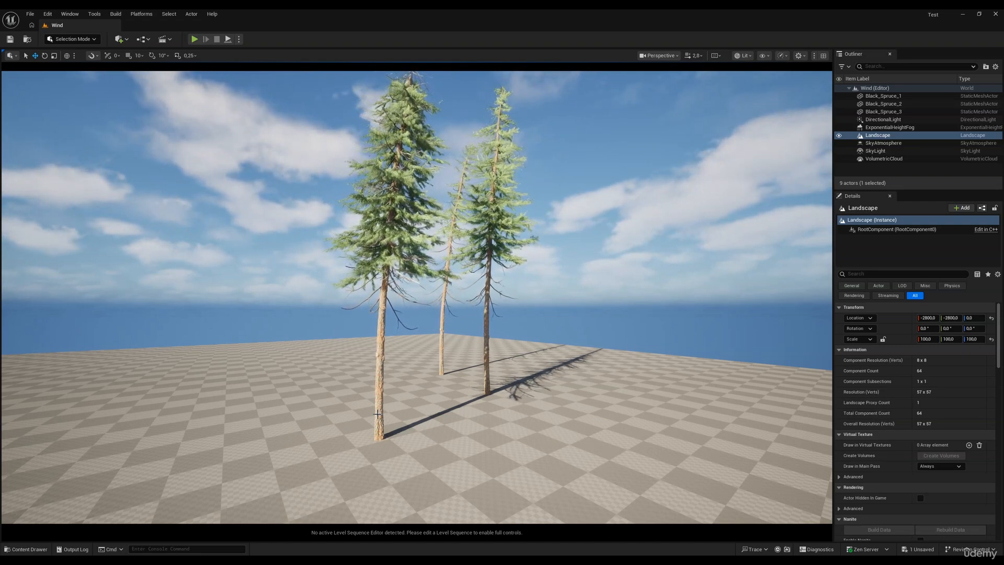
Open the Wind folder in the project content
click(26, 549)
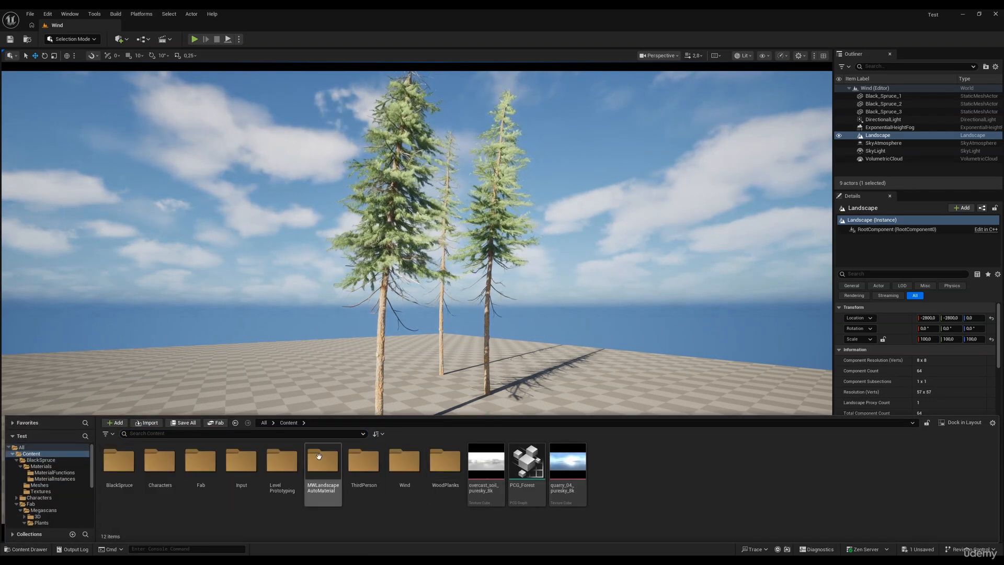
right_click(616, 467)
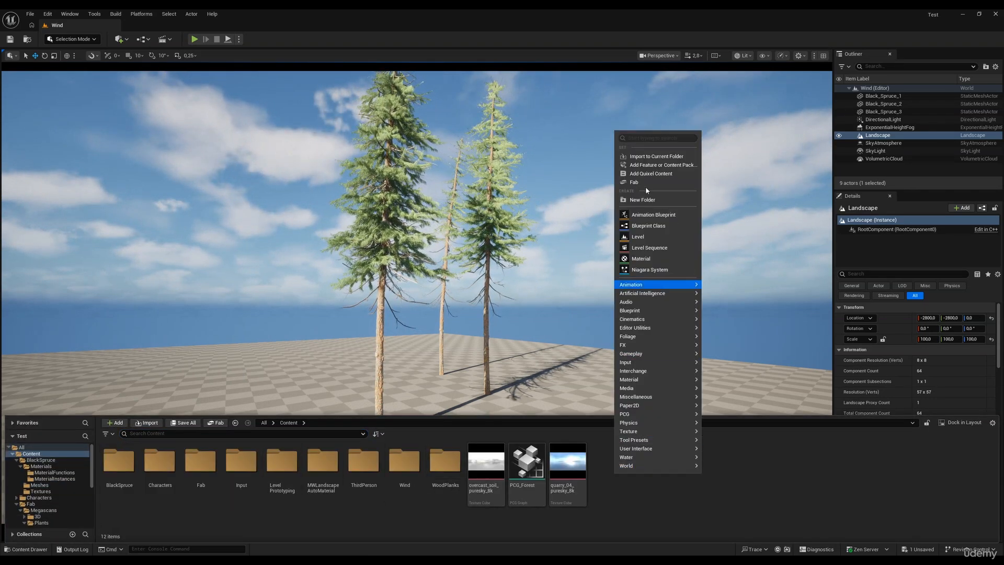
double_click(404, 463)
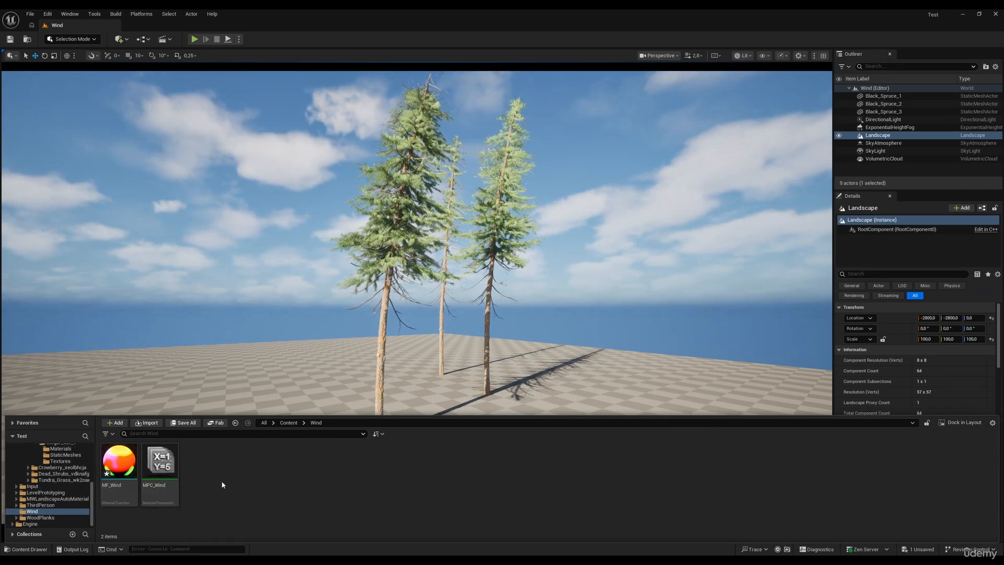
right_click(221, 481)
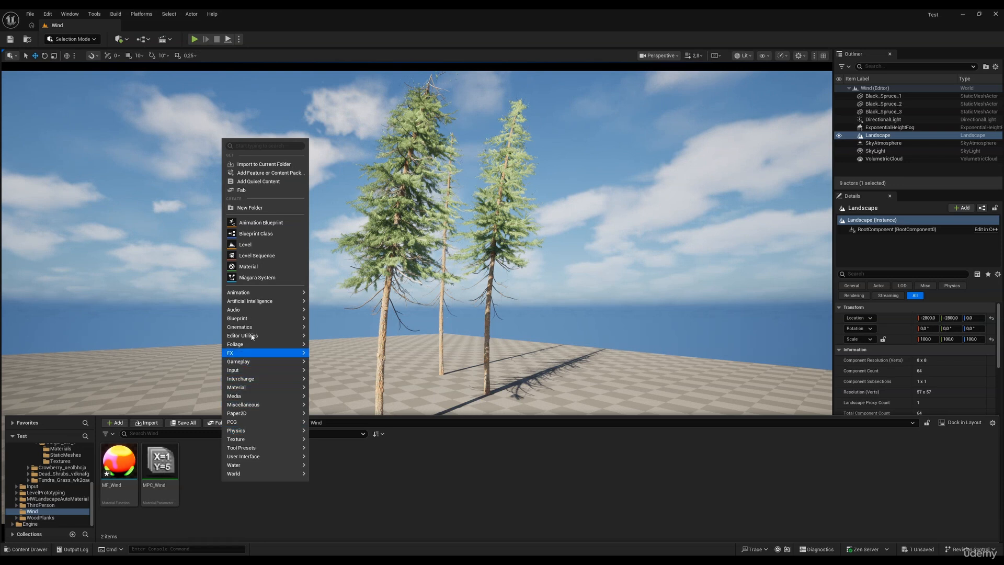
mouse_move(254, 387)
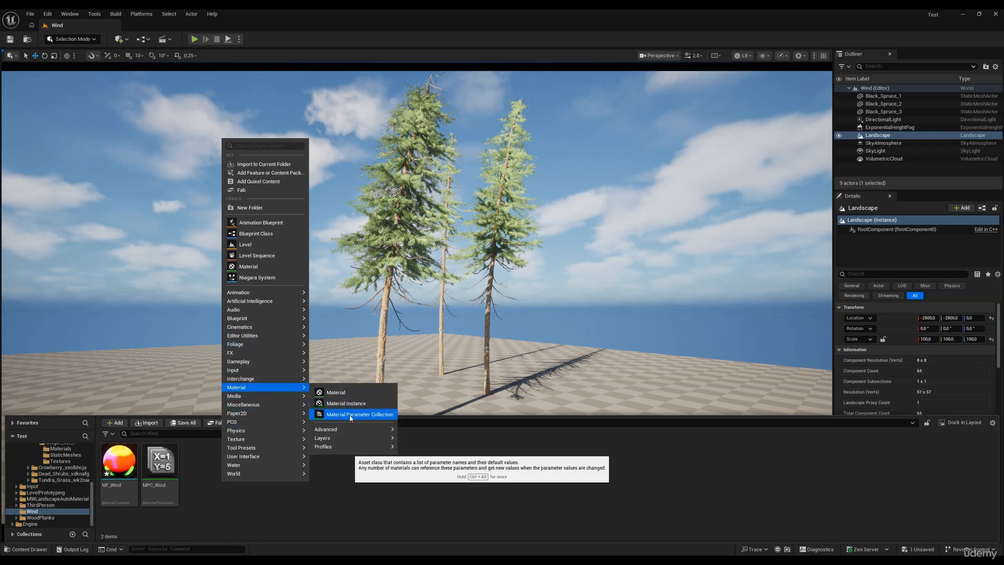
click(245, 497)
Open the MPC_Wind parameter collection and collapse its scalar and vector parameter lists
double_click(160, 465)
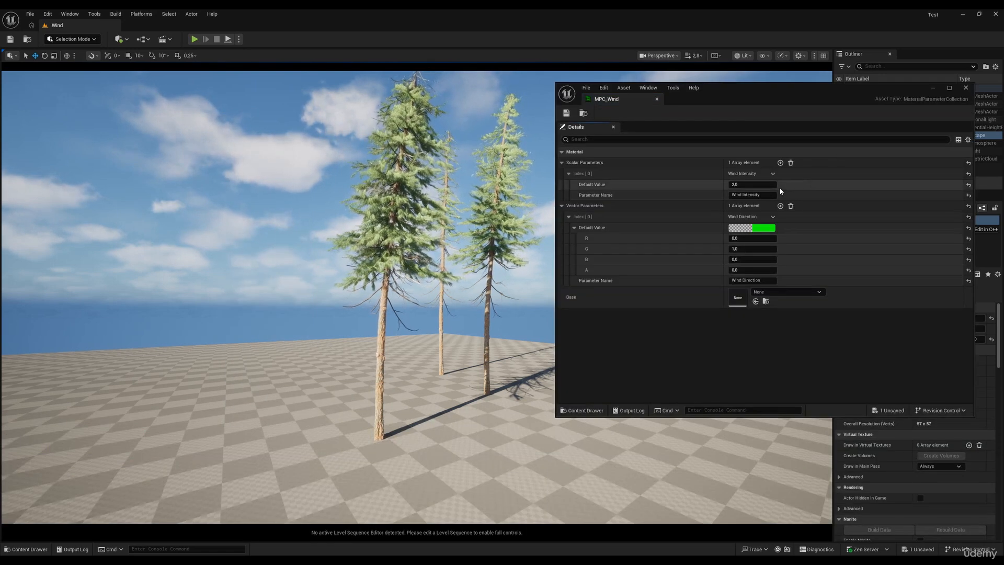
click(568, 174)
click(575, 206)
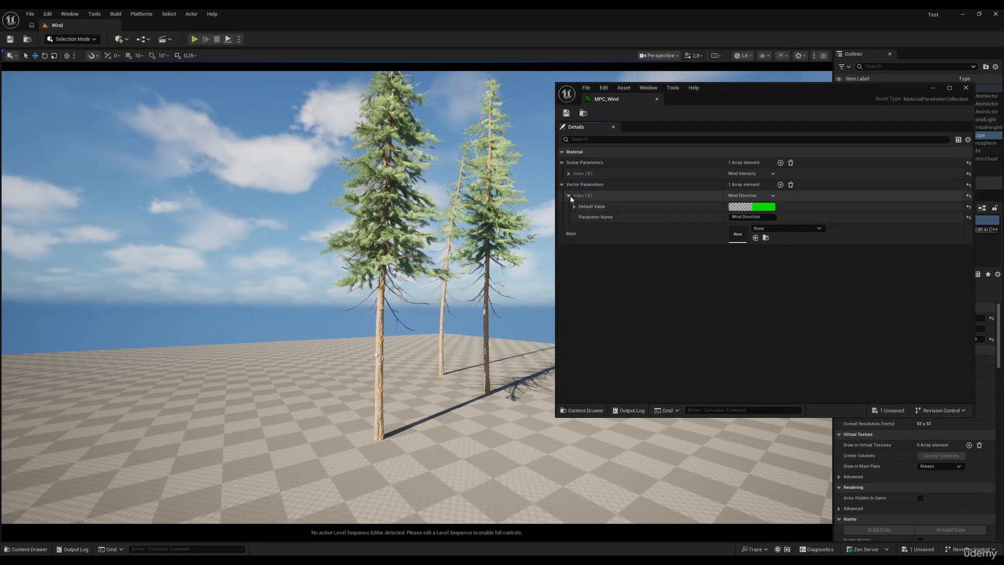
click(569, 196)
click(562, 184)
click(562, 163)
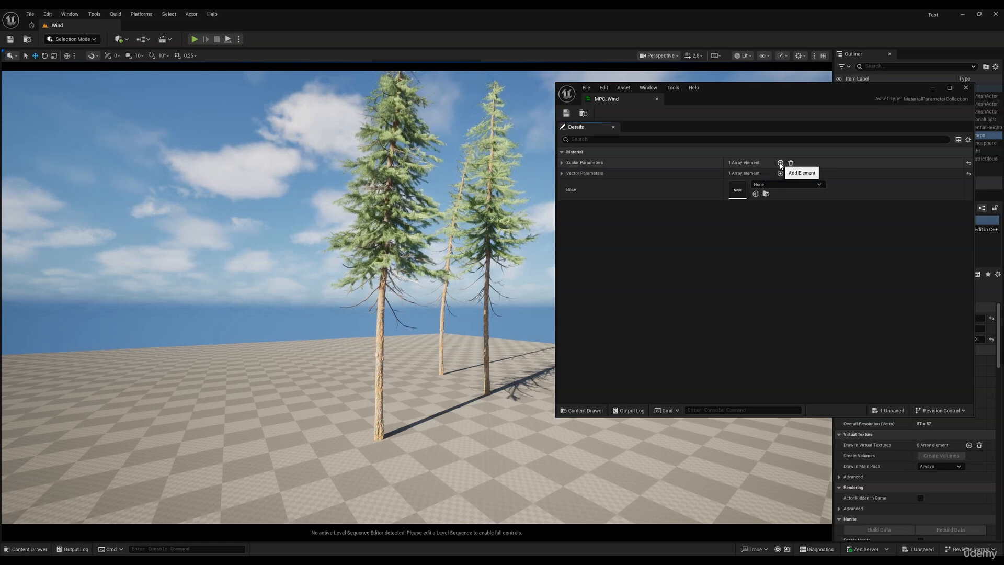
Examine the Wind Intensity scalar and Wind Direction vector parameters in MPC_Wind, and close the collection
click(562, 163)
click(569, 173)
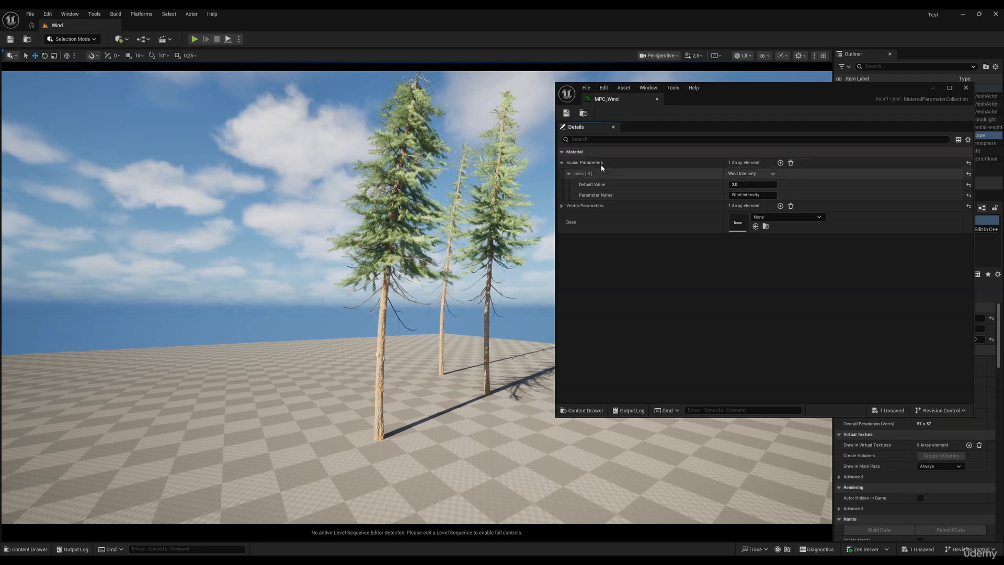
click(568, 173)
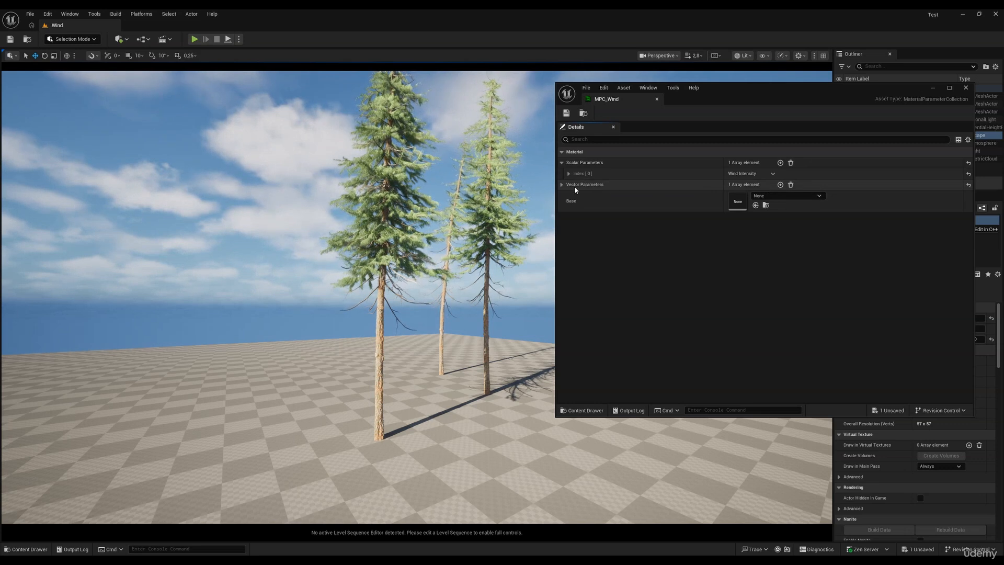
click(565, 186)
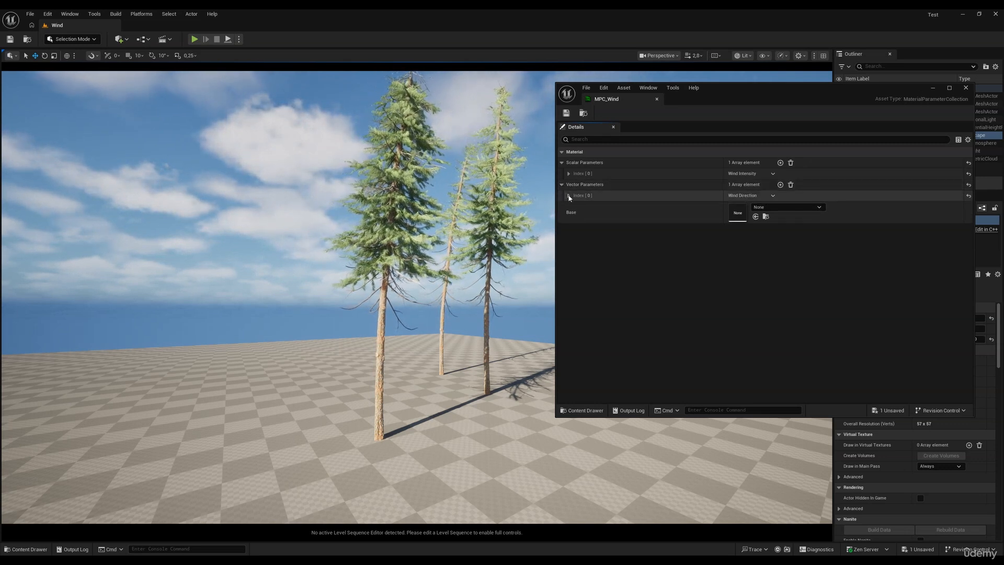
click(569, 196)
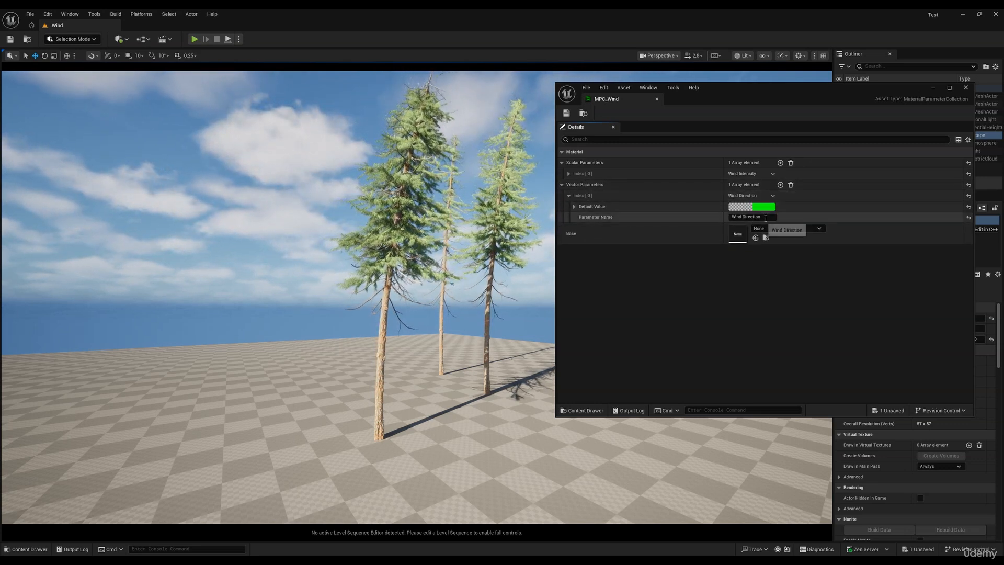
click(574, 207)
click(561, 184)
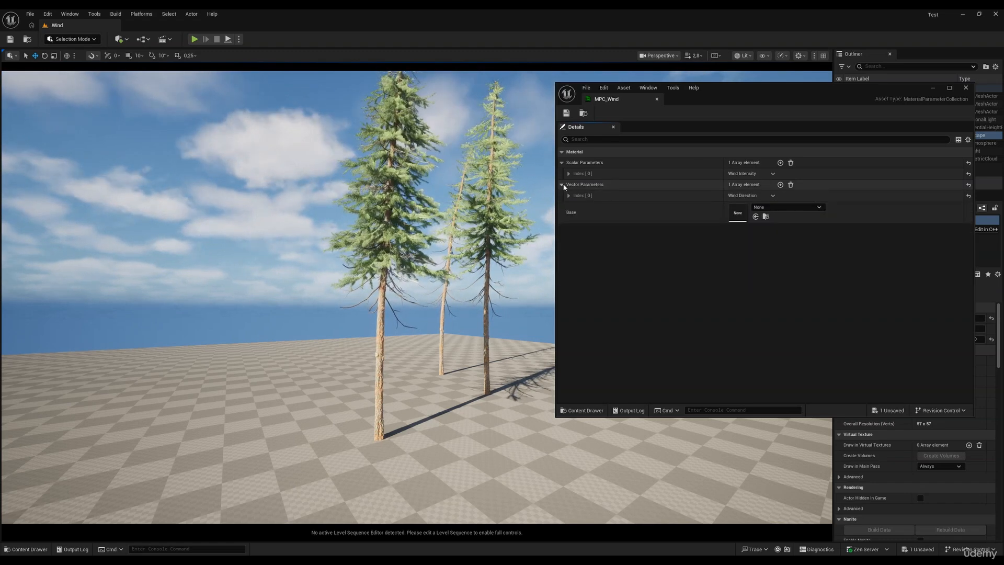
click(562, 162)
click(966, 87)
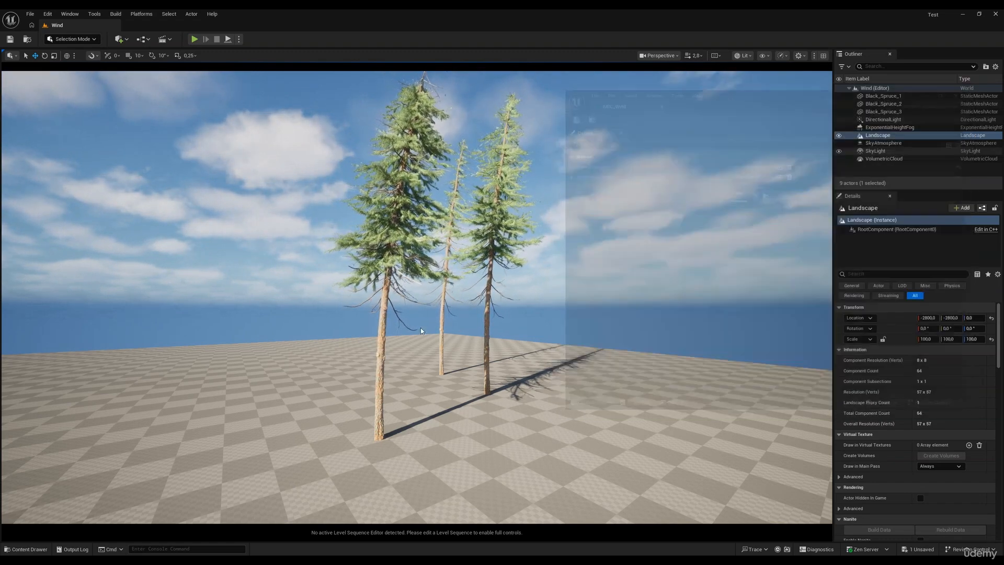
Bring the Wind folder's assets back into view
click(23, 550)
click(234, 492)
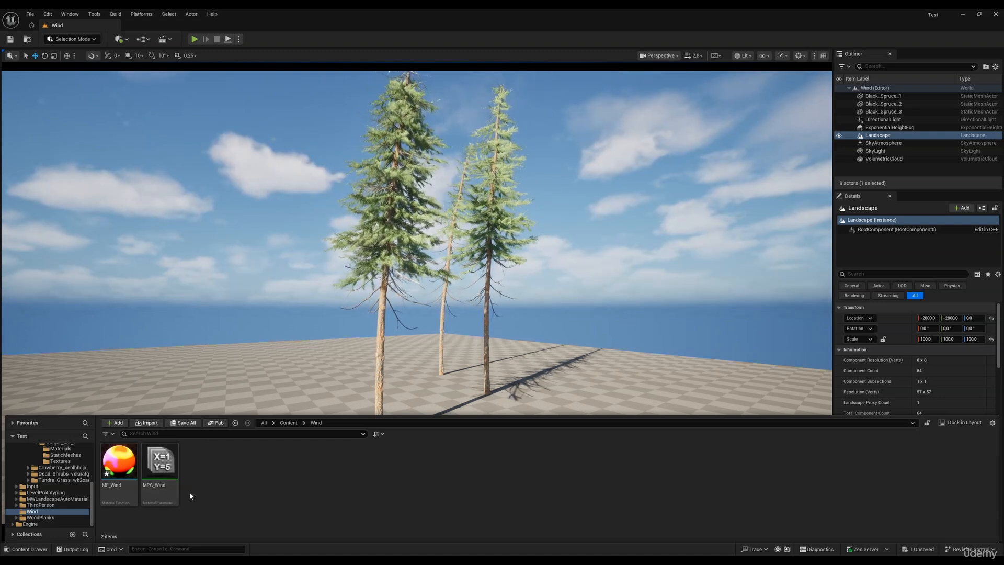
right_click(230, 479)
mouse_move(246, 389)
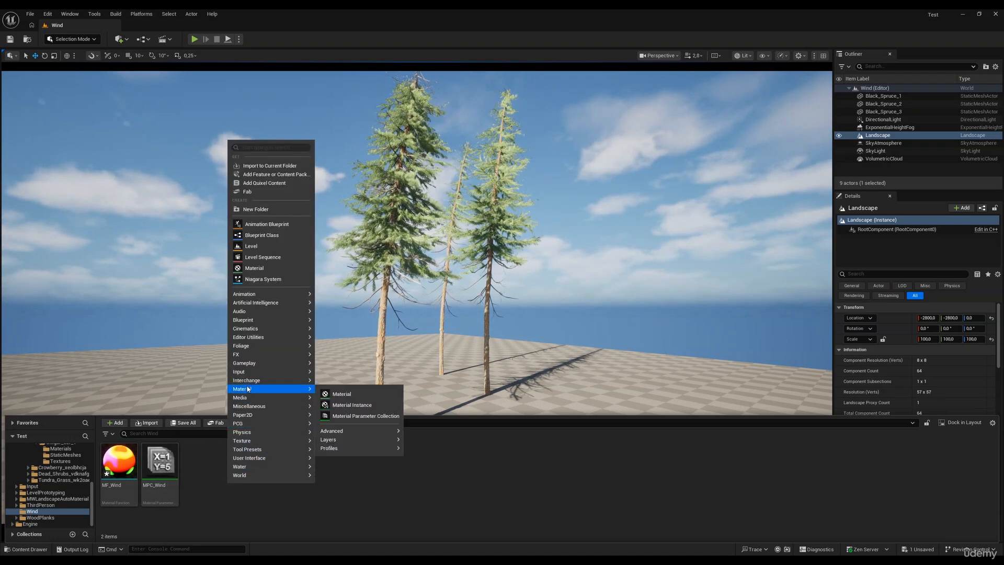
mouse_move(399, 429)
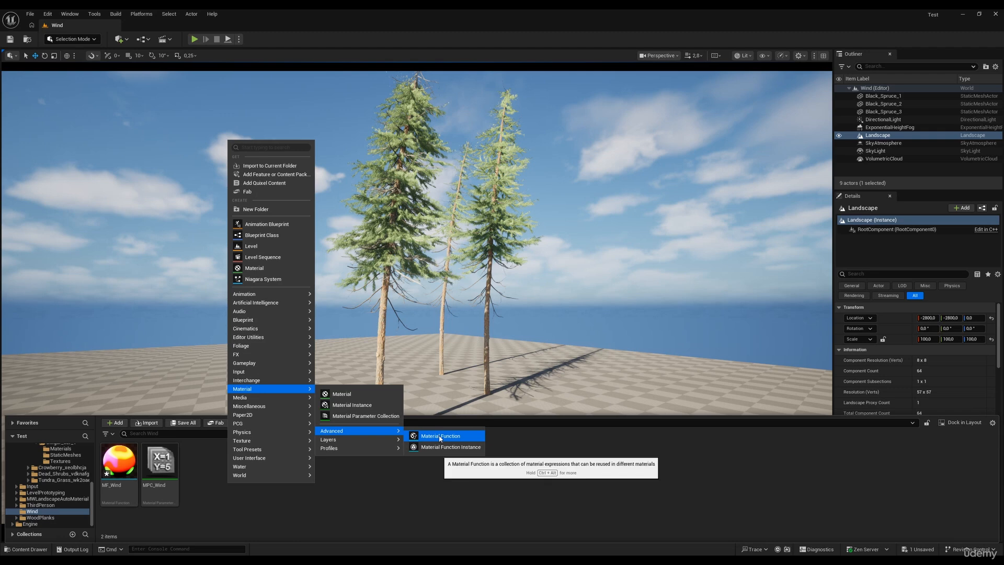
click(378, 496)
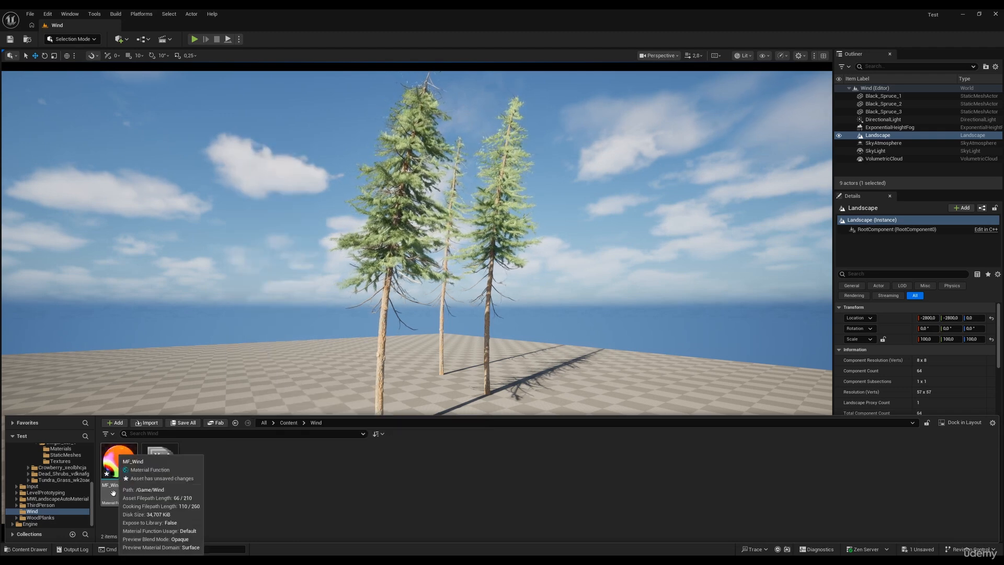
Open the MF_Wind material function in a maximized editor window
click(126, 471)
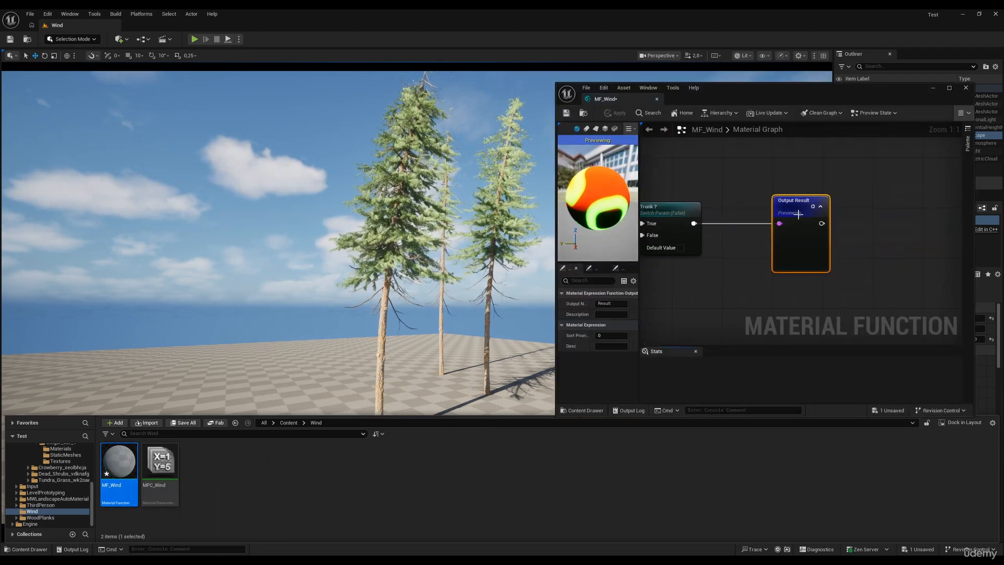
click(949, 90)
right_drag(488, 270, 562, 309)
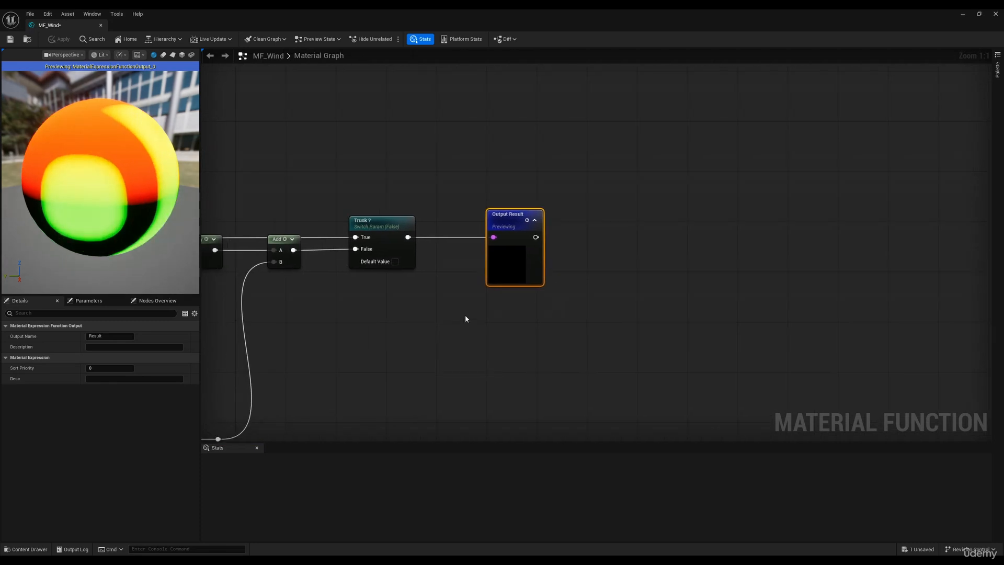
click(393, 363)
Examine the MF_Wind node graph from the Output Result back to the Wind Intensity parameter feeding SimpleGrassWind
right_drag(391, 361, 535, 366)
scroll(466, 356, down, 6)
right_drag(444, 357, 497, 325)
scroll(536, 318, up, 6)
scroll(542, 248, down, 2)
right_drag(407, 239, 499, 278)
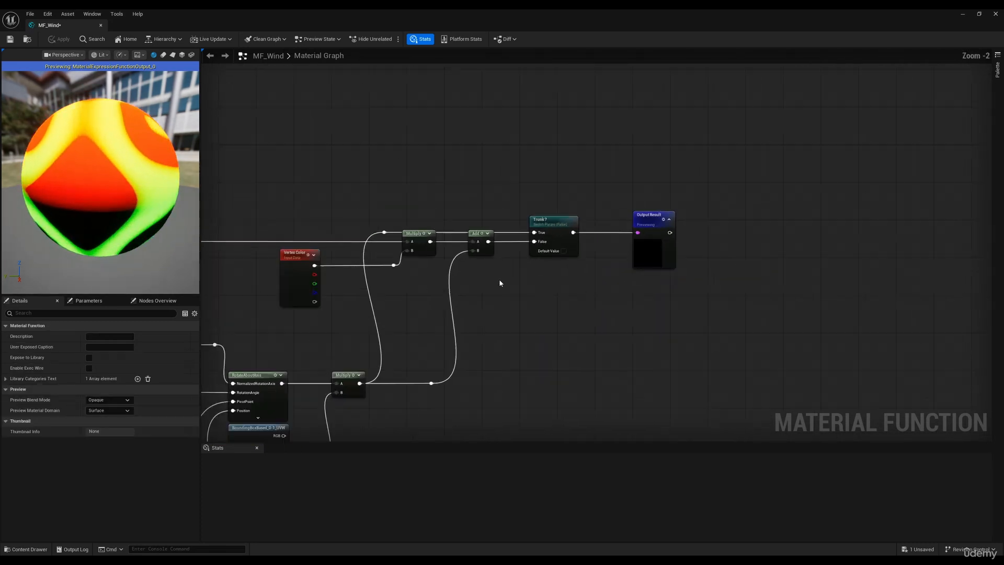
scroll(499, 279, down, 3)
right_drag(345, 282, 567, 282)
drag(265, 399, 816, 238)
drag(276, 419, 755, 228)
right_drag(291, 298, 456, 272)
click(407, 287)
scroll(456, 272, up, 5)
right_drag(481, 194, 407, 271)
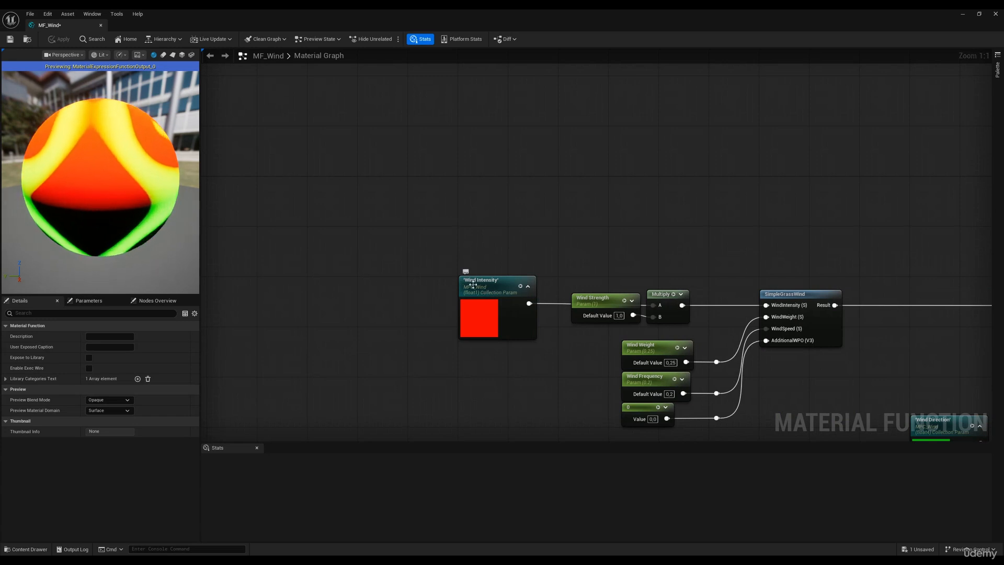
Add a CollectionParameter node above the existing Wind Intensity node
right_click(494, 198)
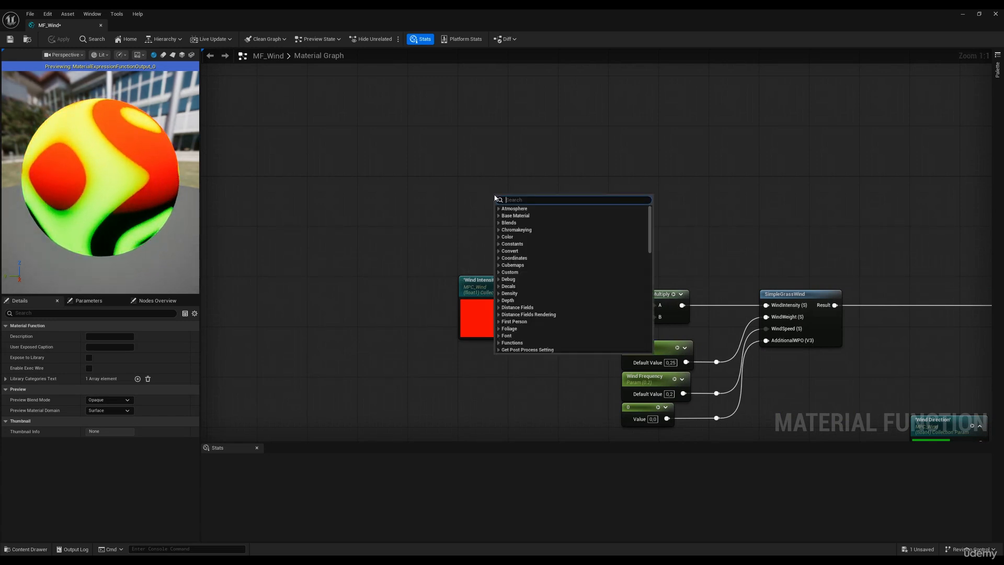
text(collec)
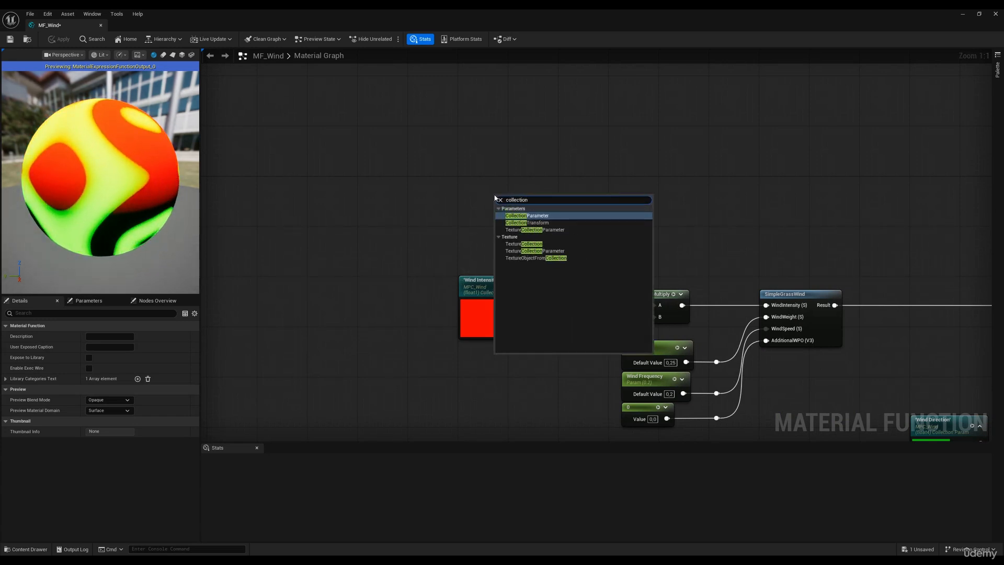
text(tion)
click(497, 215)
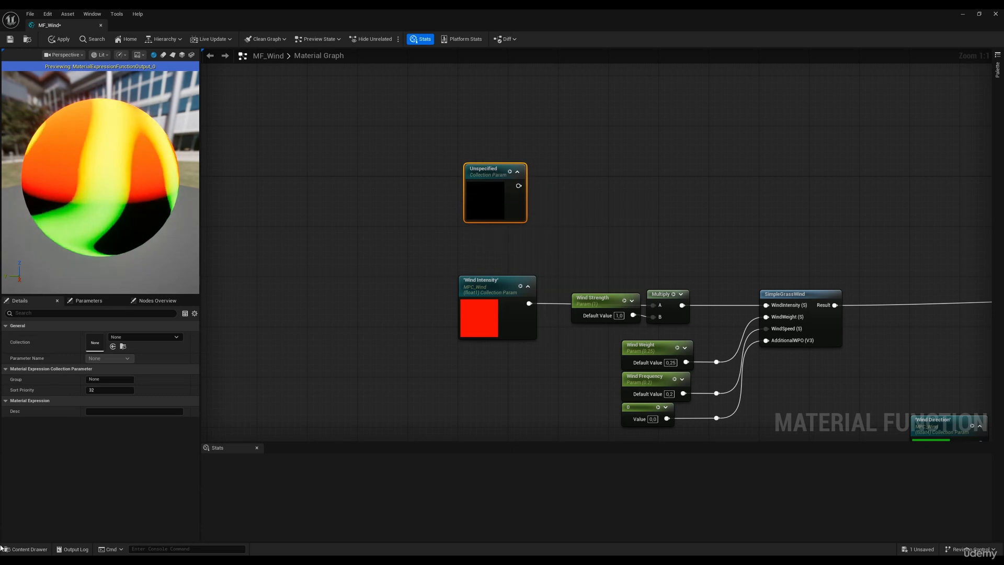
Place the MPC_Wind asset in the graph as a collection parameter node and delete that node
click(46, 549)
drag(159, 480, 297, 282)
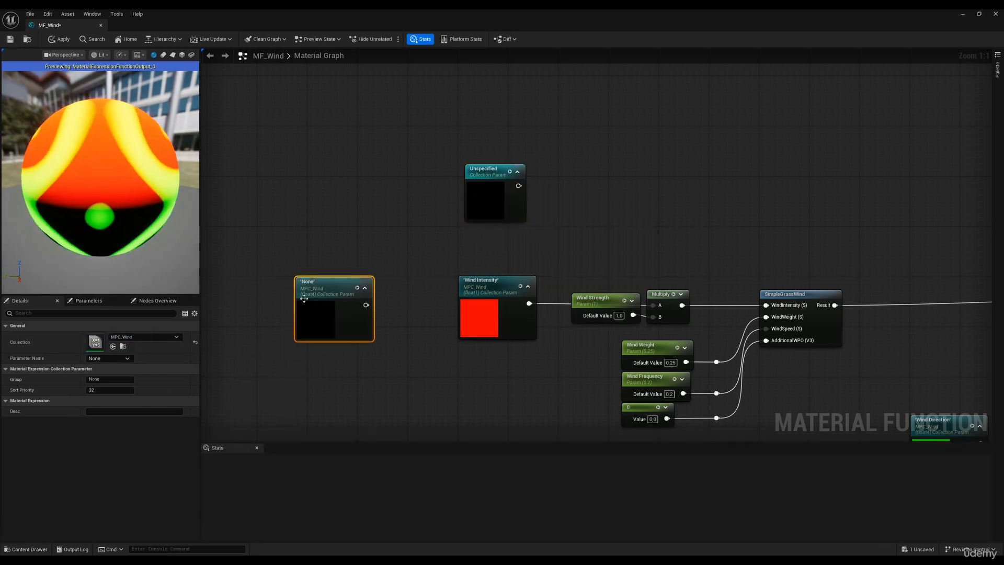
key(Delete)
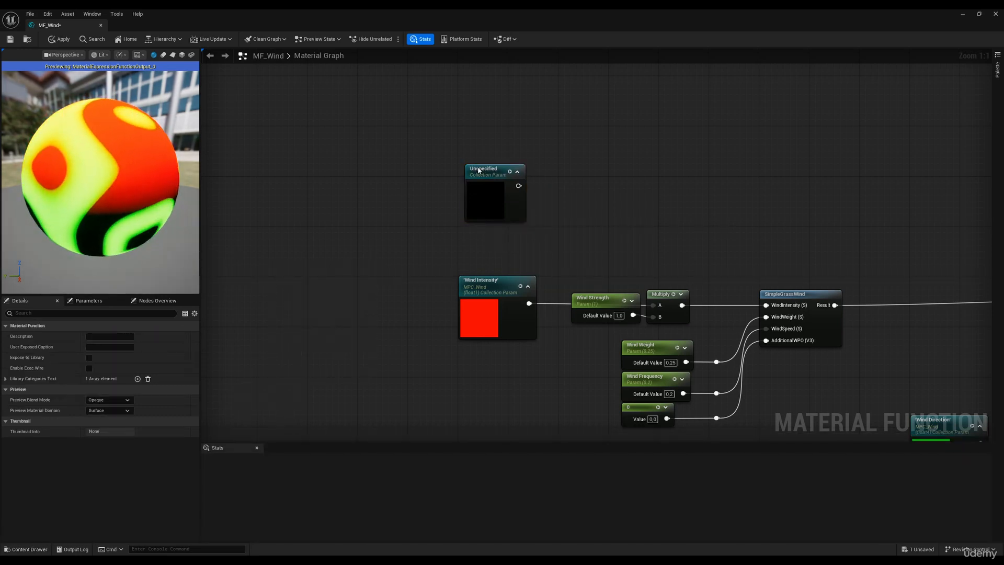
Set the unspecified collection parameter node's collection to MPC_Wind and its parameter name to Wind Intensity
click(475, 172)
click(132, 338)
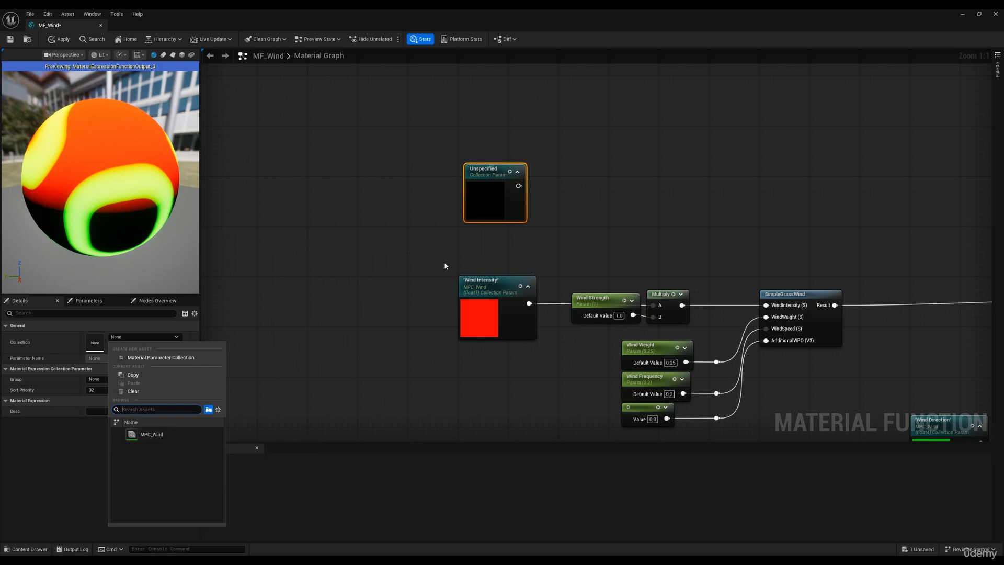
click(147, 435)
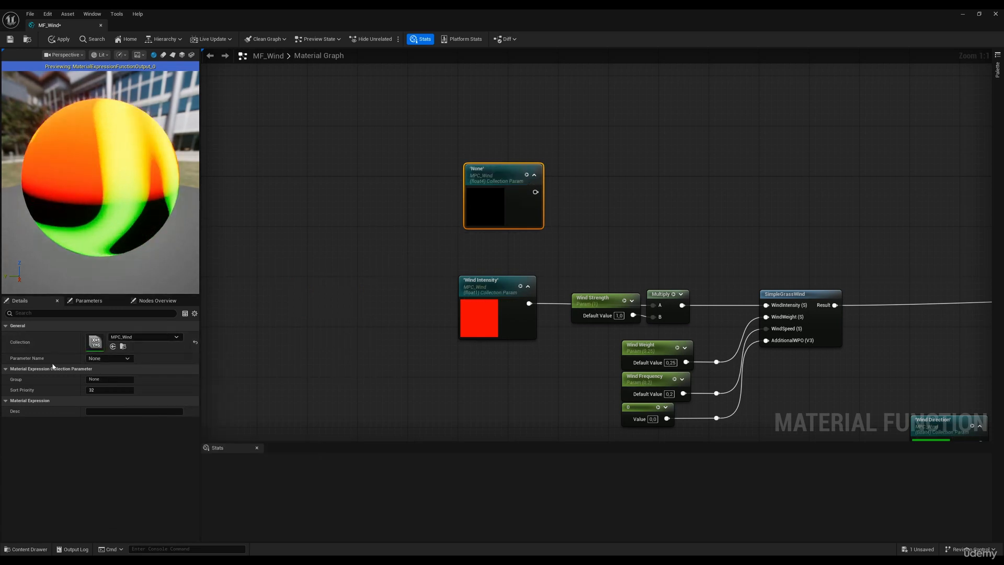
click(87, 359)
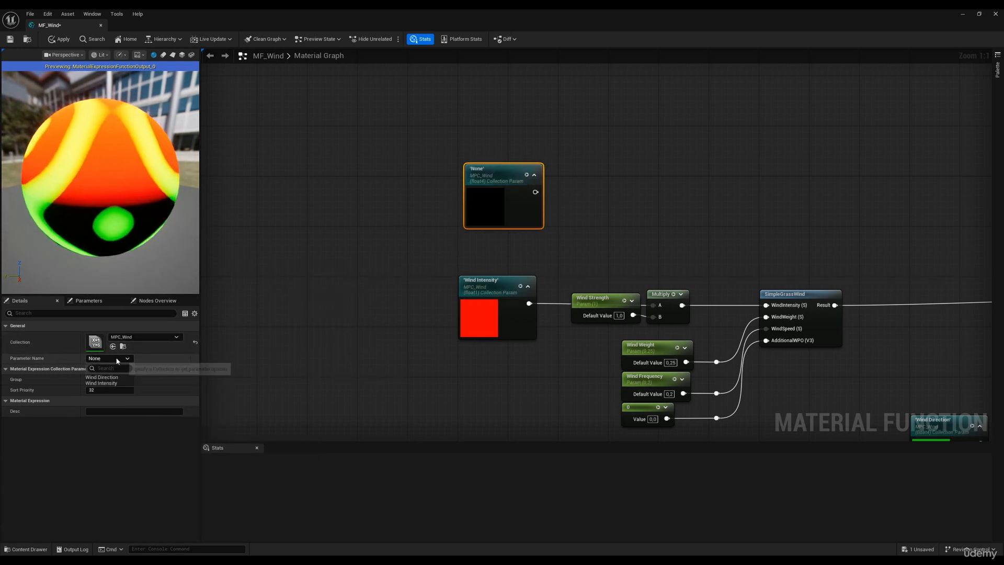
click(106, 383)
click(361, 259)
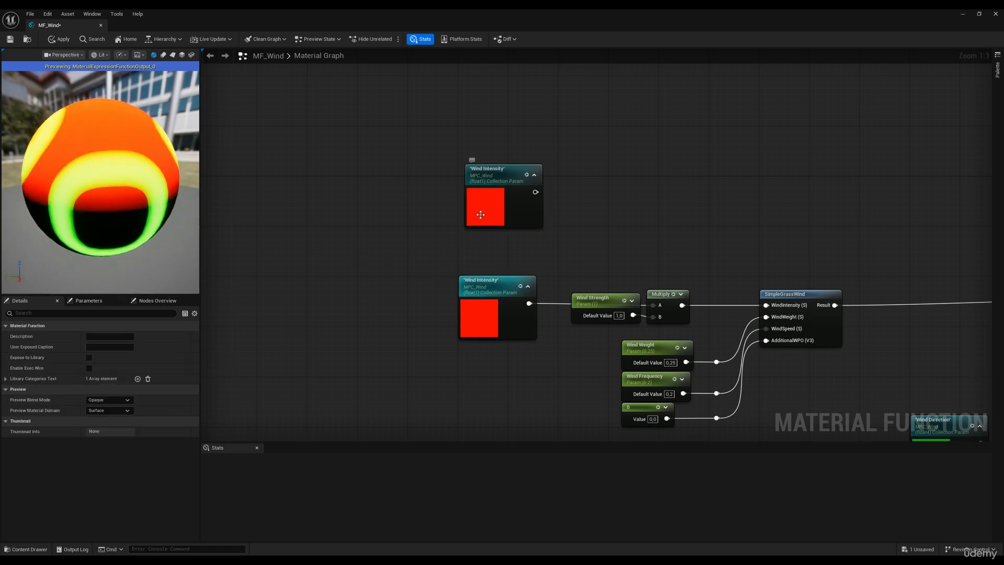
Move the new Wind Intensity node farther above the existing node chain
click(490, 196)
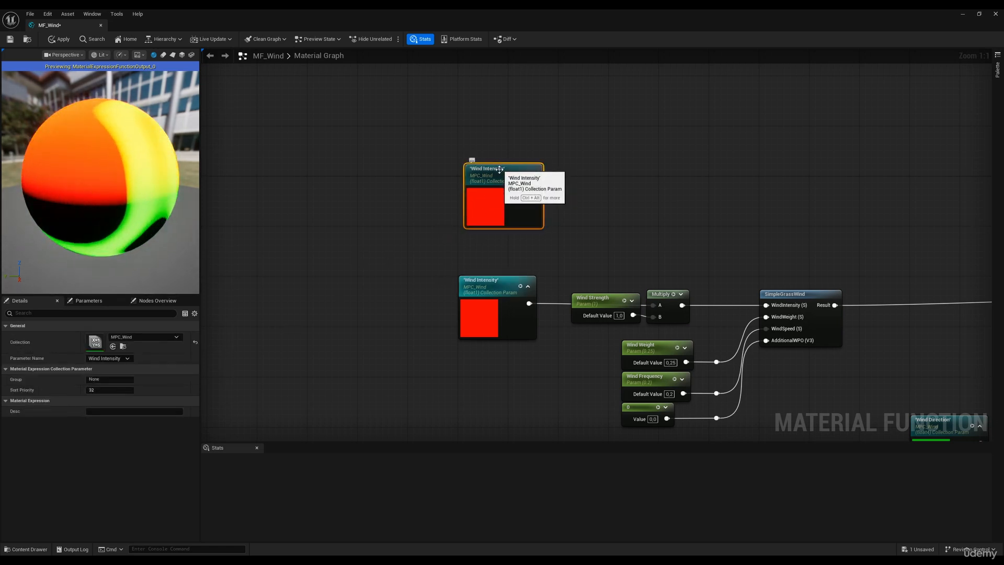
right_drag(610, 183, 542, 184)
right_drag(456, 179, 403, 230)
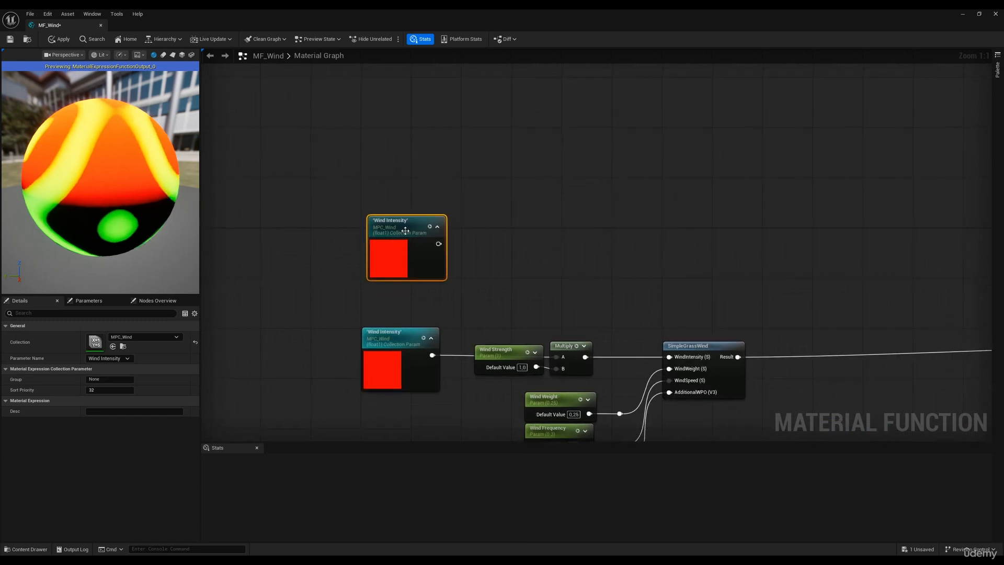
drag(403, 230, 400, 172)
Add a Multiply node beside the new Wind Intensity node and feed the Wind Intensity output into its A input
click(514, 260)
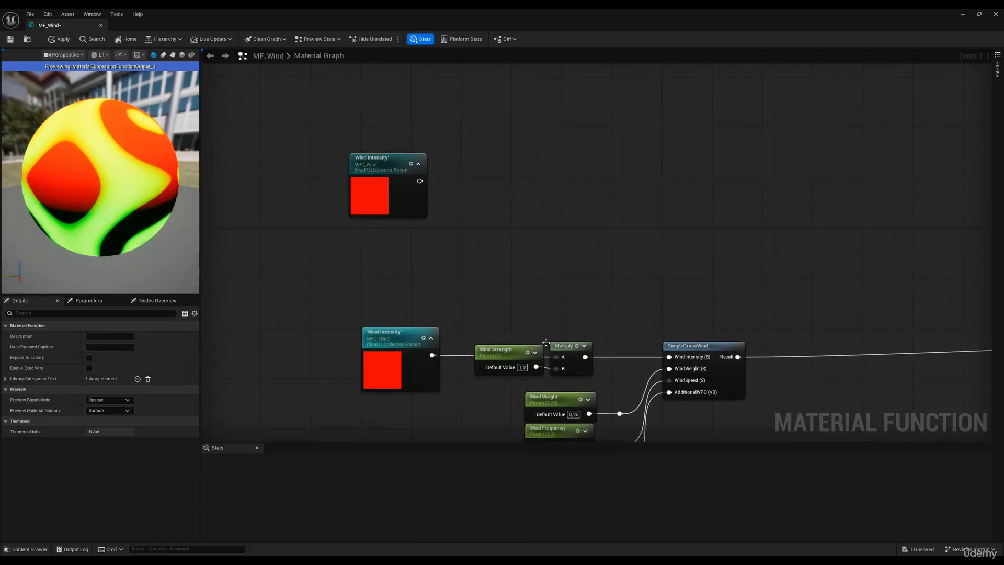
click(550, 174)
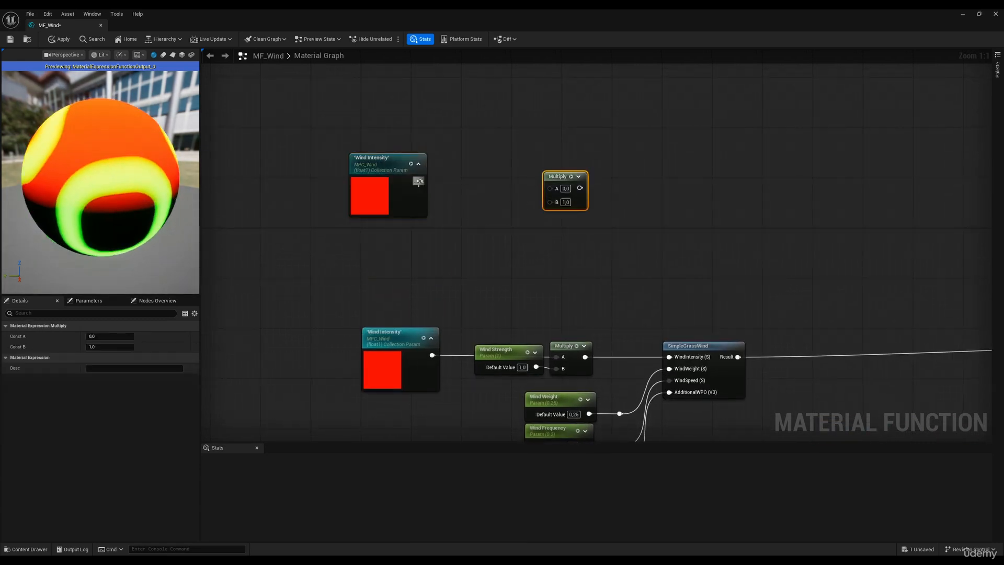
drag(419, 181, 553, 199)
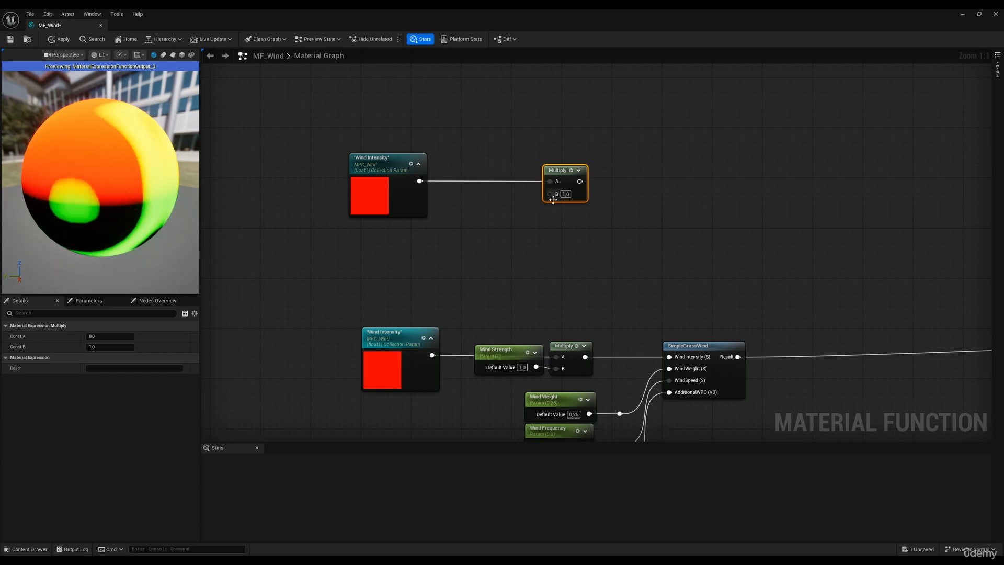
Promote the new Multiply's B input to a parameter named Wind Strength with default value 1.0, placed between Wind Intensity and the Multiply
right_click(553, 199)
click(576, 261)
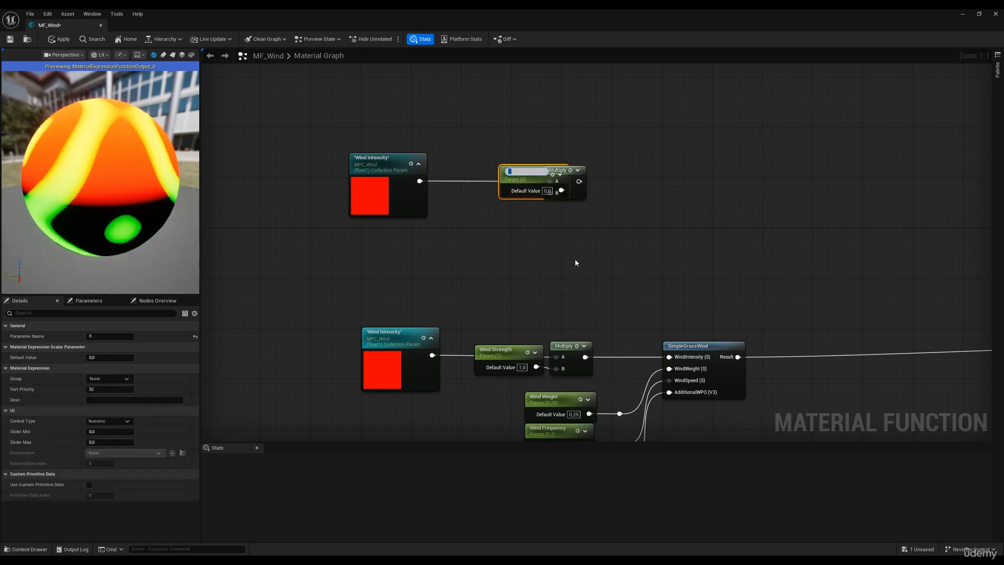
text(Wind Str)
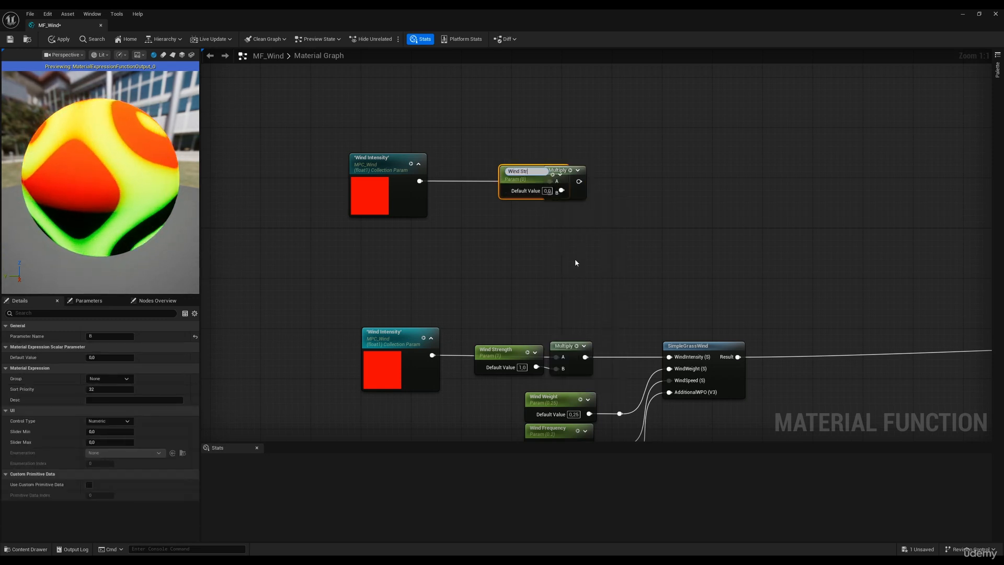
text(ength)
key(Return)
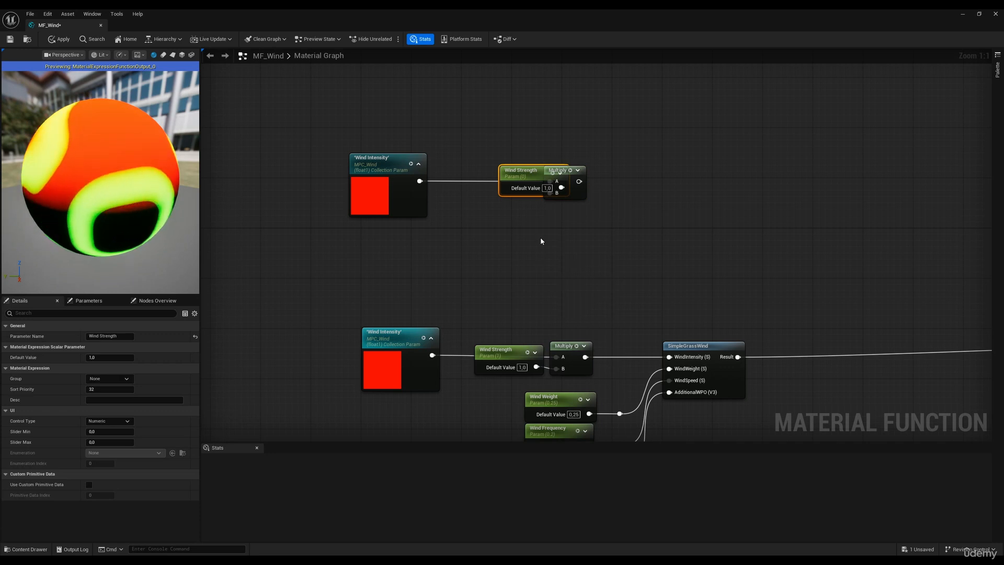
drag(528, 185, 485, 182)
click(387, 194)
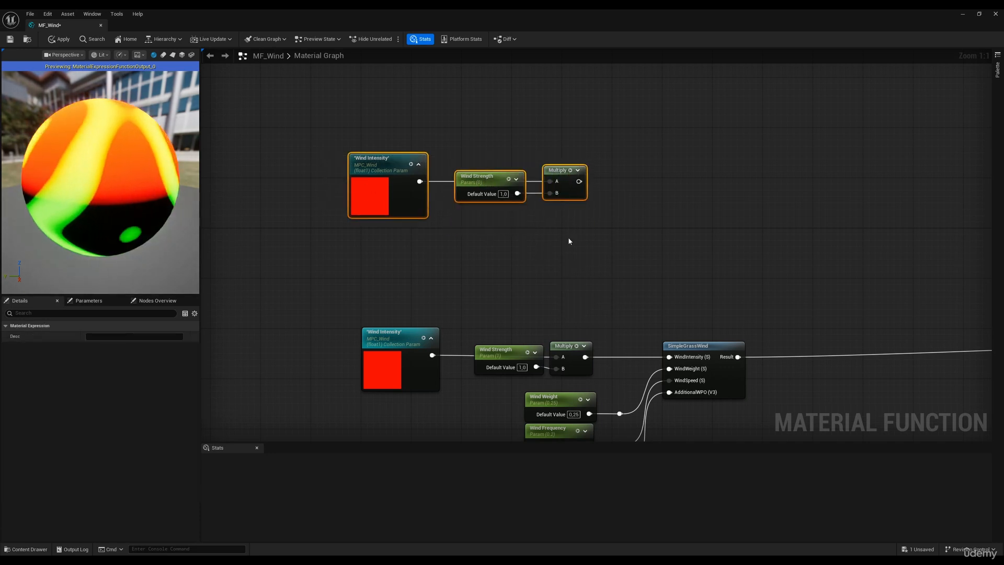
click(585, 228)
Add a SimpleGrassWind node with its WindIntensity input fed by the new Multiply's output
right_drag(590, 224, 556, 186)
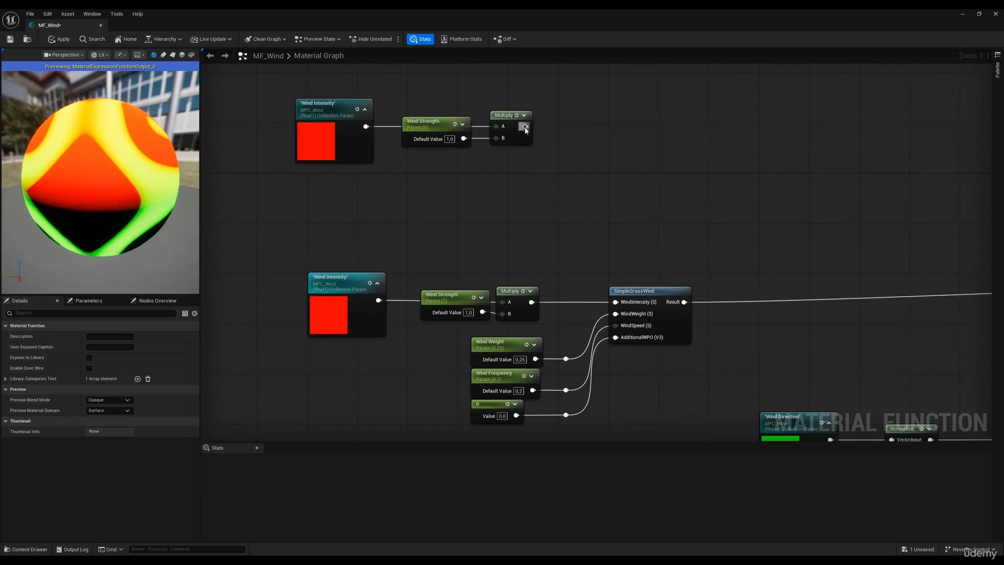
drag(525, 126, 585, 130)
text(simple grass win)
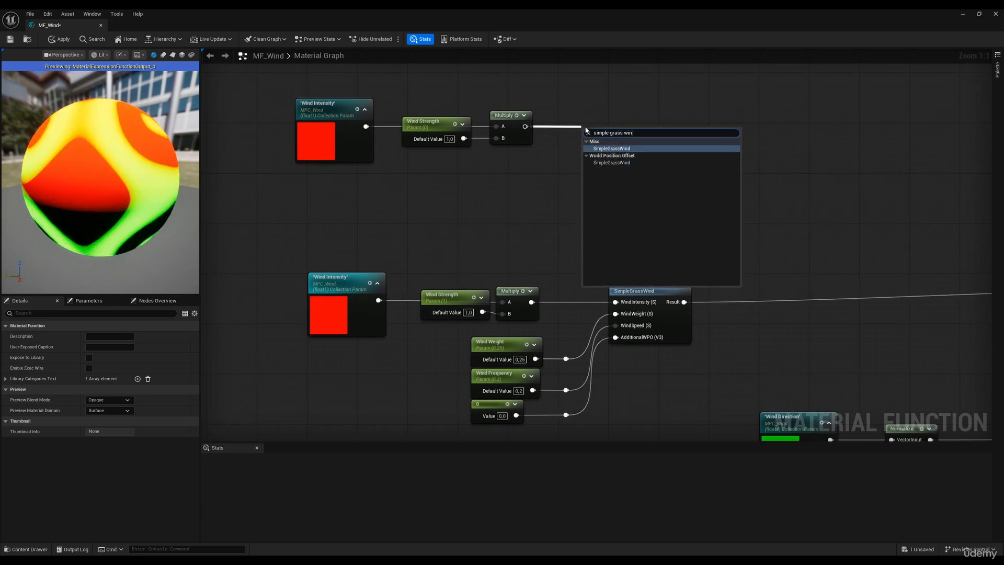
key(Return)
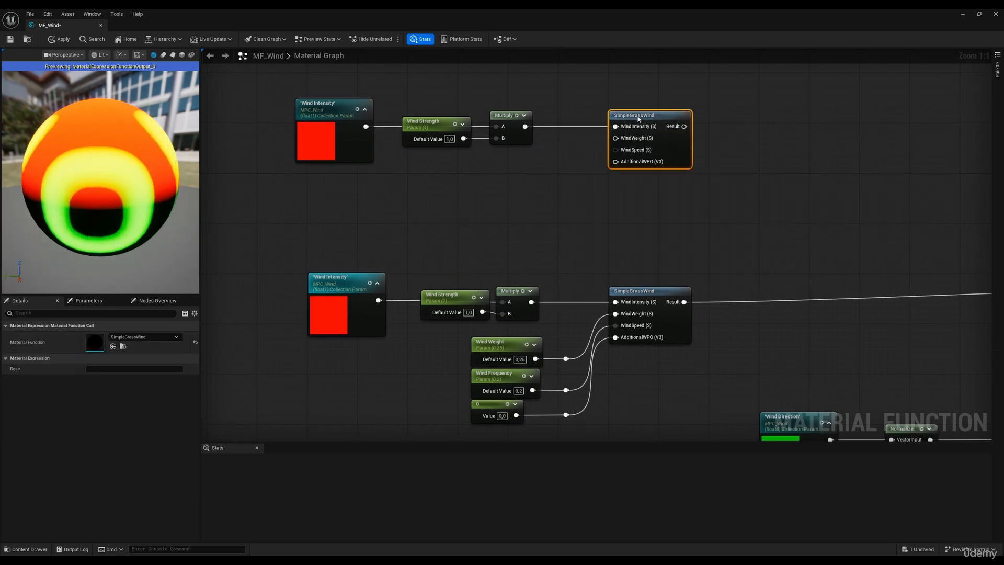
click(574, 188)
right_drag(606, 185, 557, 204)
drag(243, 190, 657, 108)
right_click(508, 206)
click(529, 204)
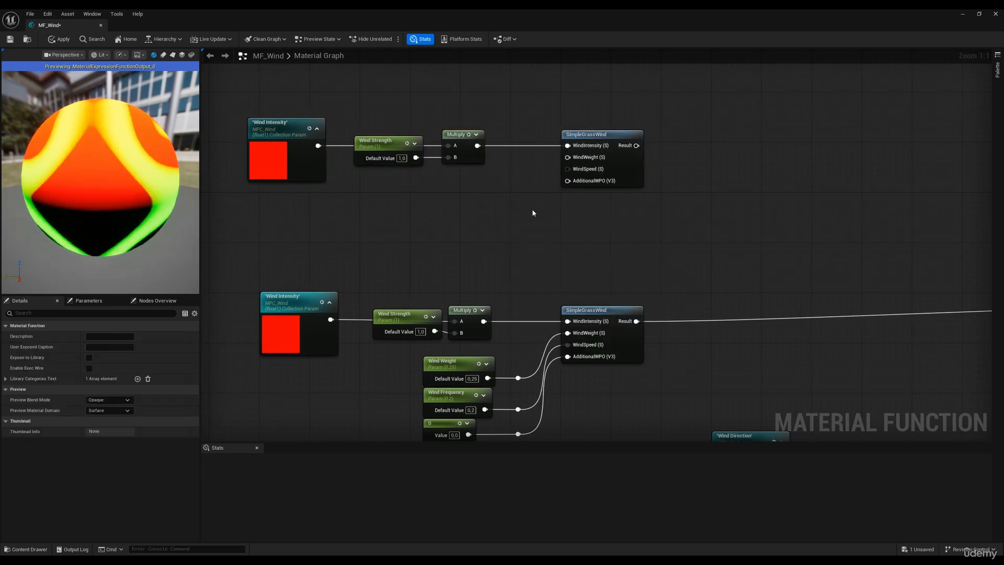
Promote the new SimpleGrassWind's WindWeight input to a parameter named Wind Weight with default value 0.25, placed below the Multiply
right_drag(531, 209, 534, 223)
right_click(569, 172)
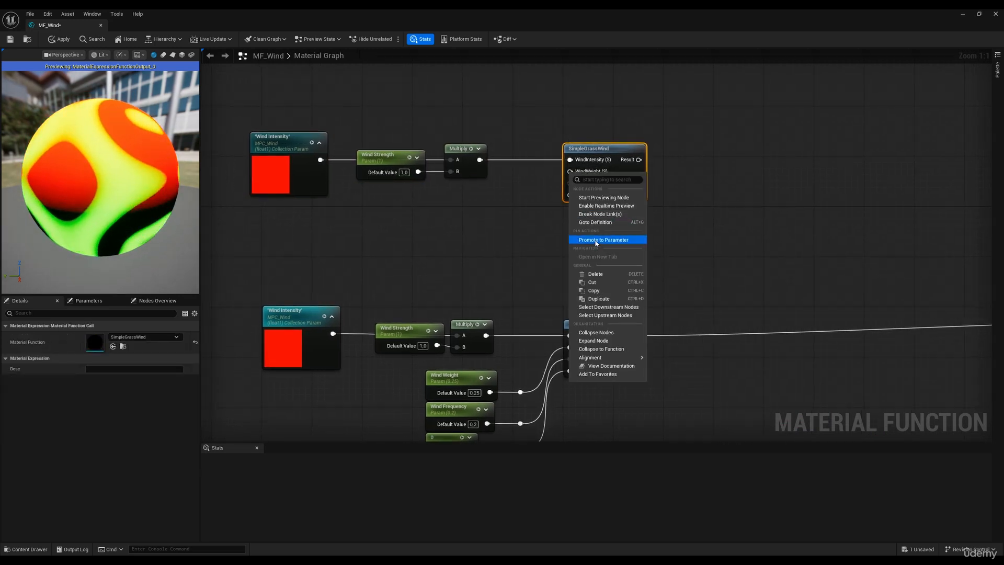
click(596, 240)
text(Wind We)
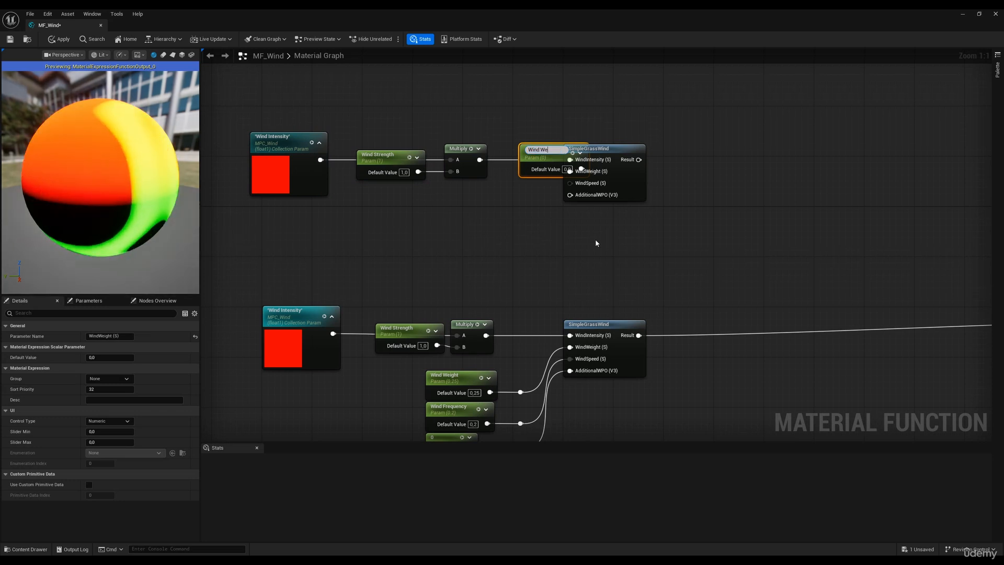
text(ight)
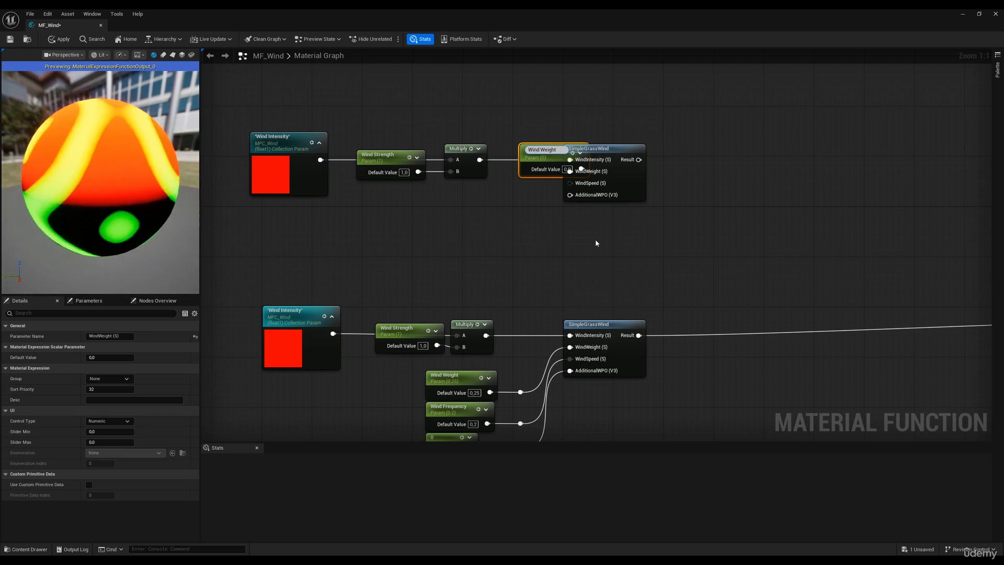
key(Return)
drag(525, 180, 451, 229)
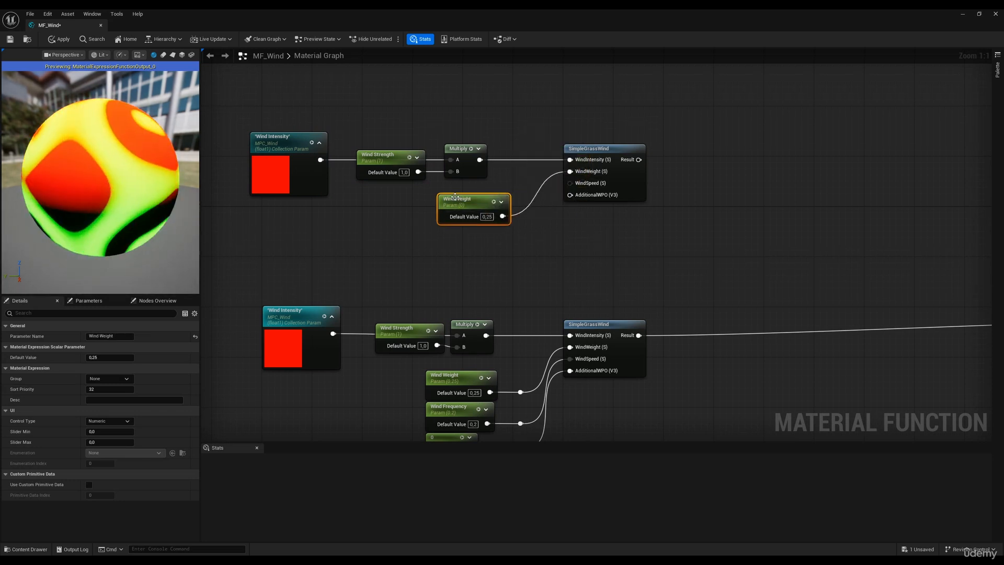
Promote the new SimpleGrassWind's WindSpeed input to a parameter named Wind Frequency with default value 0.2, placed below Wind Weight
right_drag(508, 285, 536, 246)
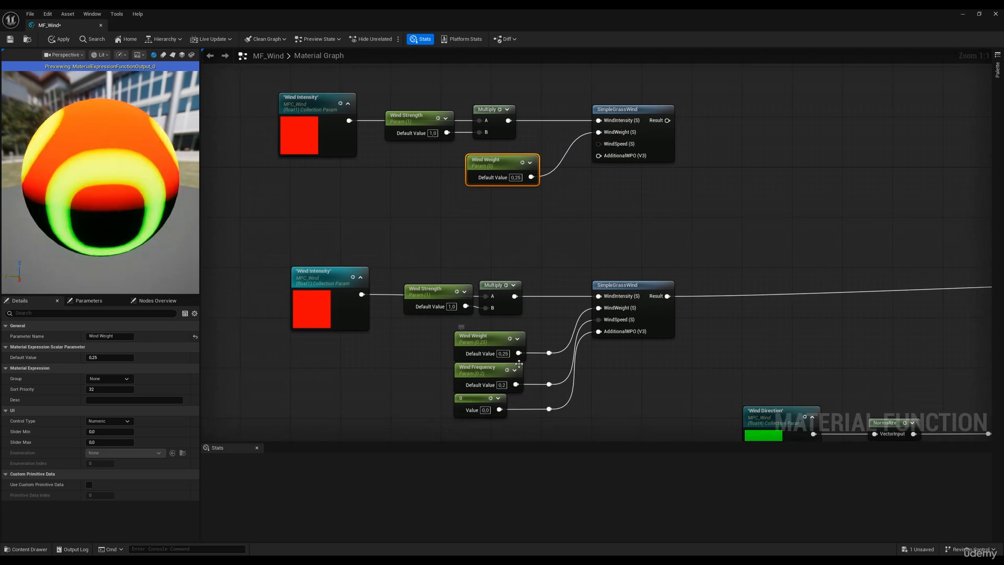
right_click(599, 144)
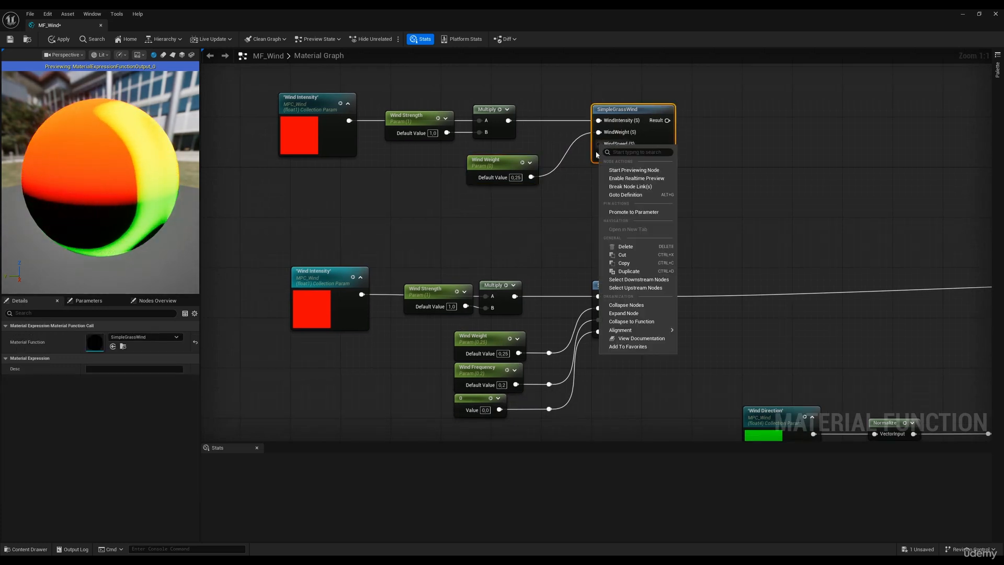
click(626, 212)
text(Wind Frequency)
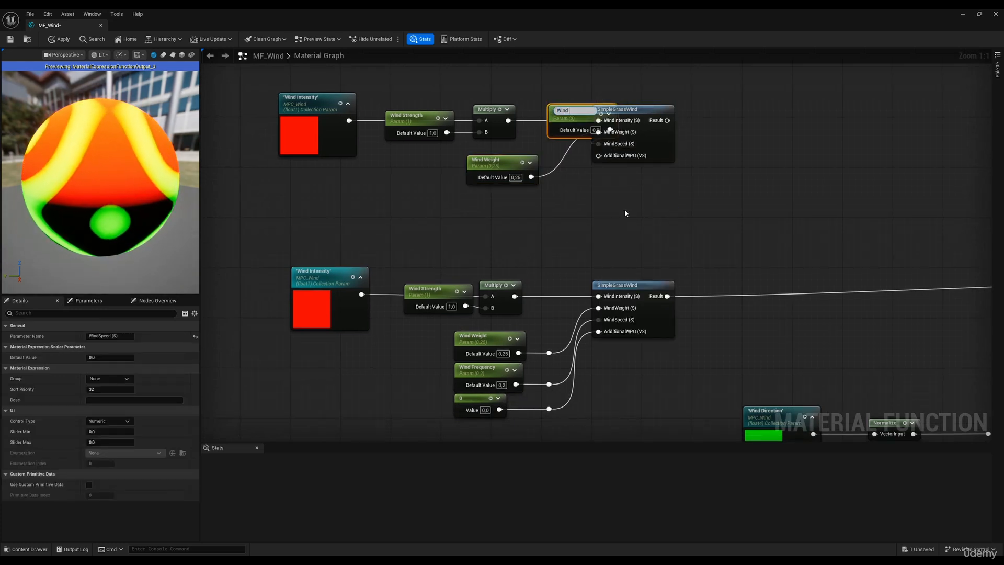
key(Return)
drag(572, 131, 490, 219)
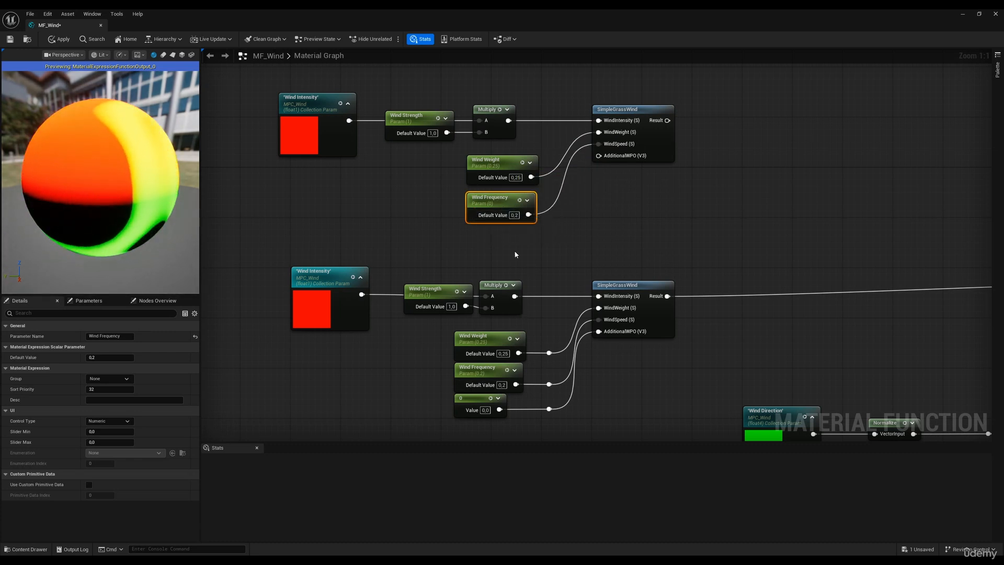
Add a Constant node with value 0, connect it to the new SimpleGrassWind's AdditionalWPO input and place it below Wind Frequency
right_drag(587, 254, 565, 234)
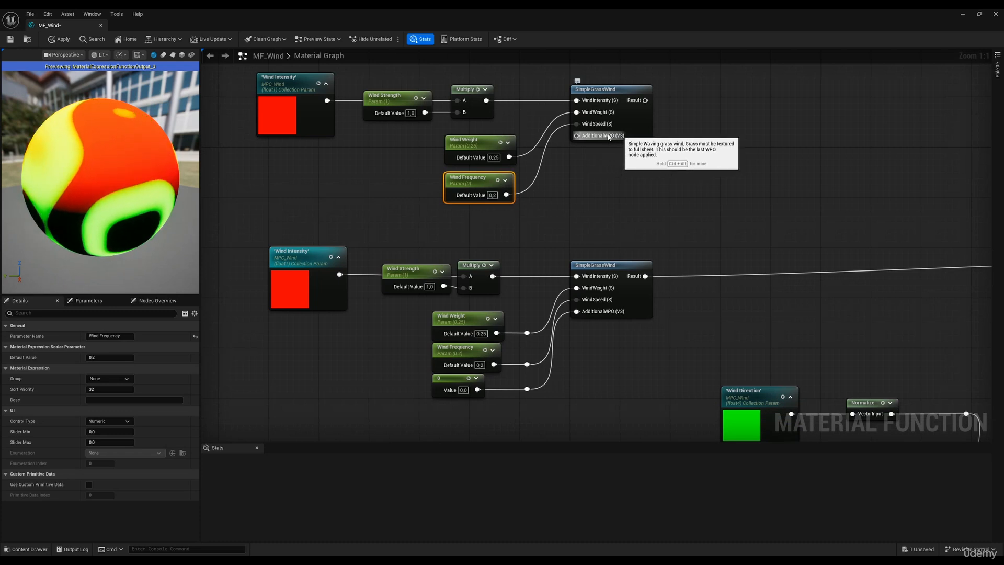
click(551, 201)
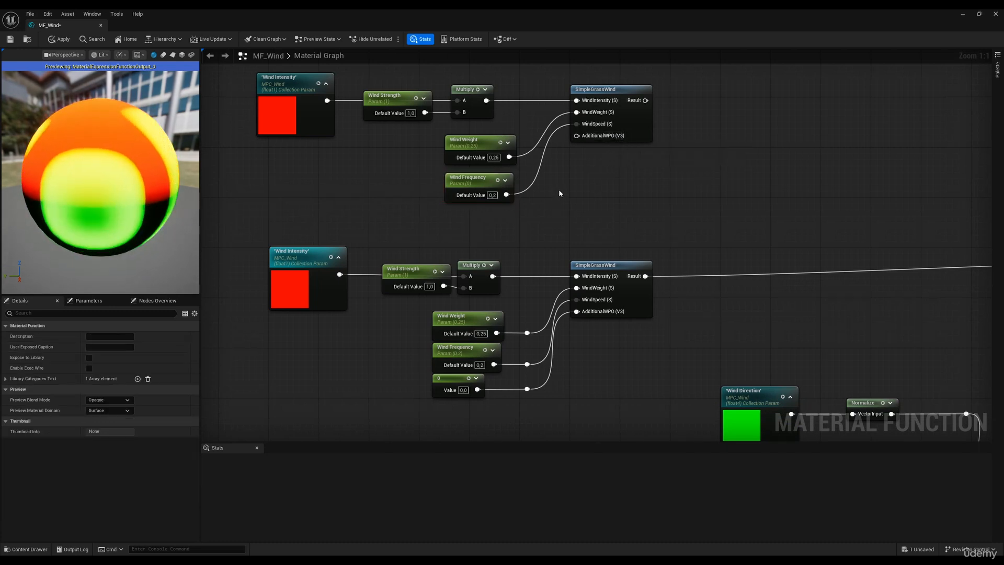
click(556, 187)
drag(603, 202, 577, 137)
drag(571, 191, 476, 210)
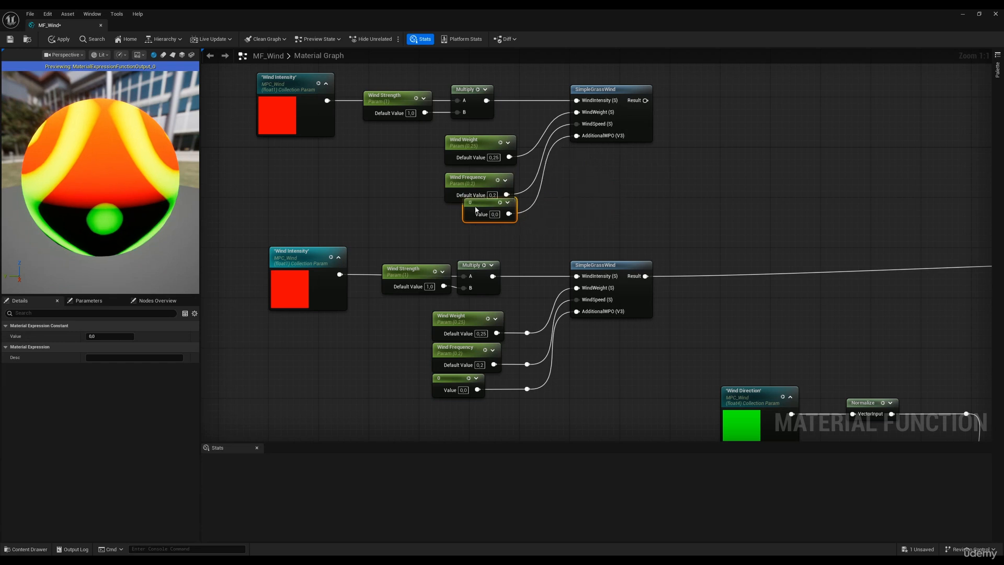
Compare the new SimpleGrassWind chain with the existing chain below it
scroll(560, 251, down, 4)
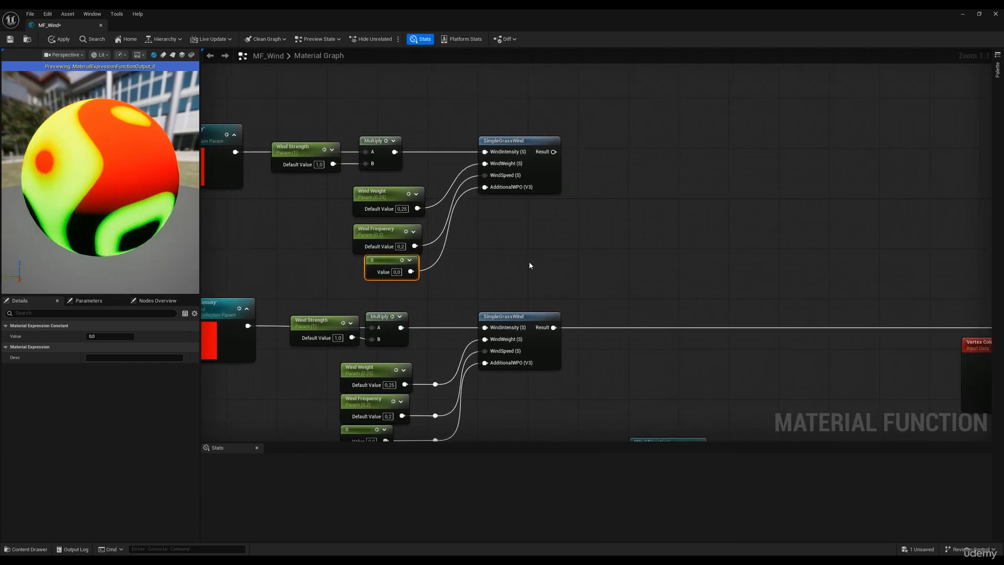
scroll(536, 237, up, 2)
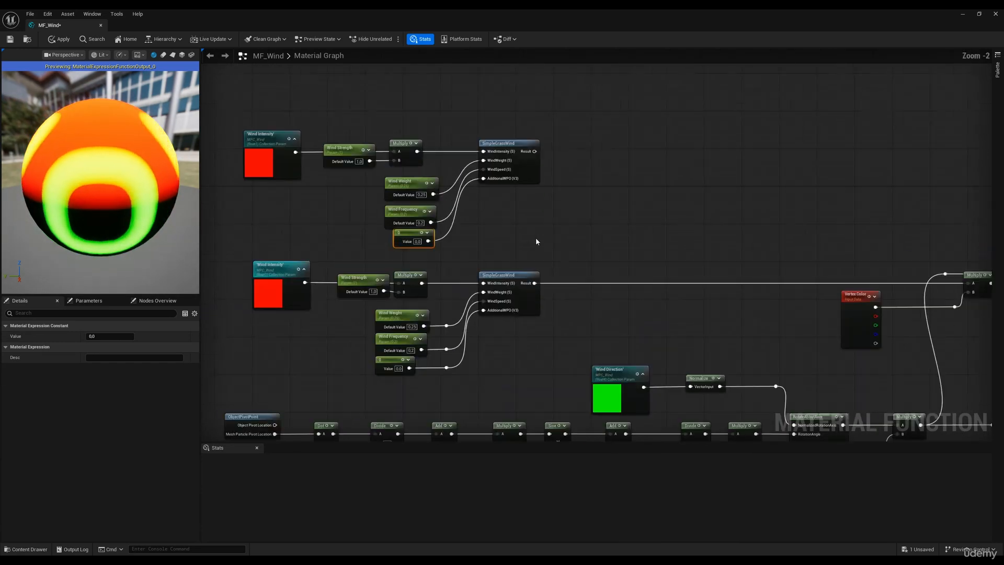
right_drag(526, 240, 549, 193)
scroll(549, 215, down, 2)
drag(549, 194, 388, 129)
drag(378, 284, 577, 209)
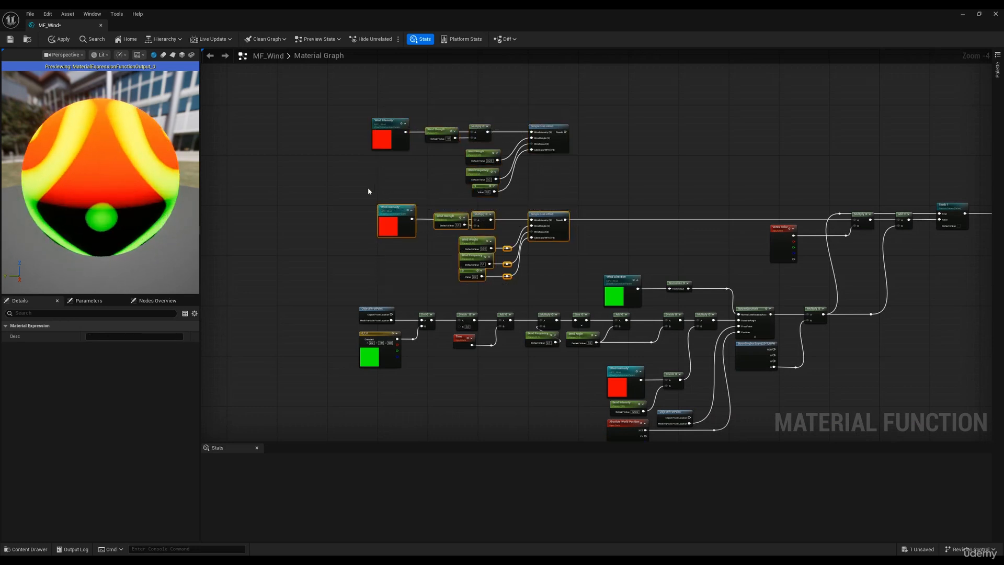
drag(364, 187, 551, 77)
click(590, 162)
right_drag(593, 161, 544, 200)
right_drag(456, 214, 483, 168)
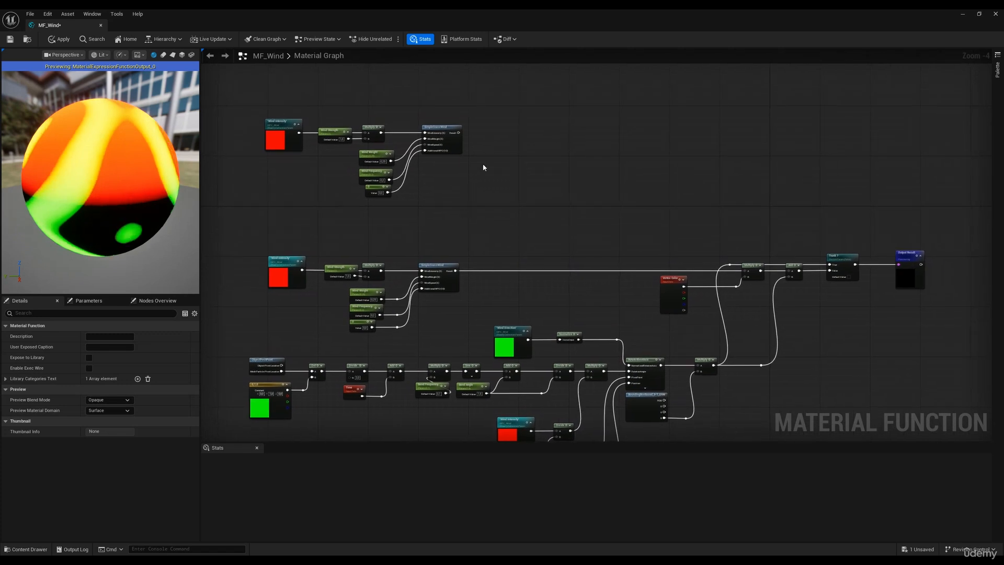
Add Vertex Color and Multiply nodes after the new SimpleGrassWind and feed the vertex color into the Multiply's B input
right_click(585, 168)
text(vertex co)
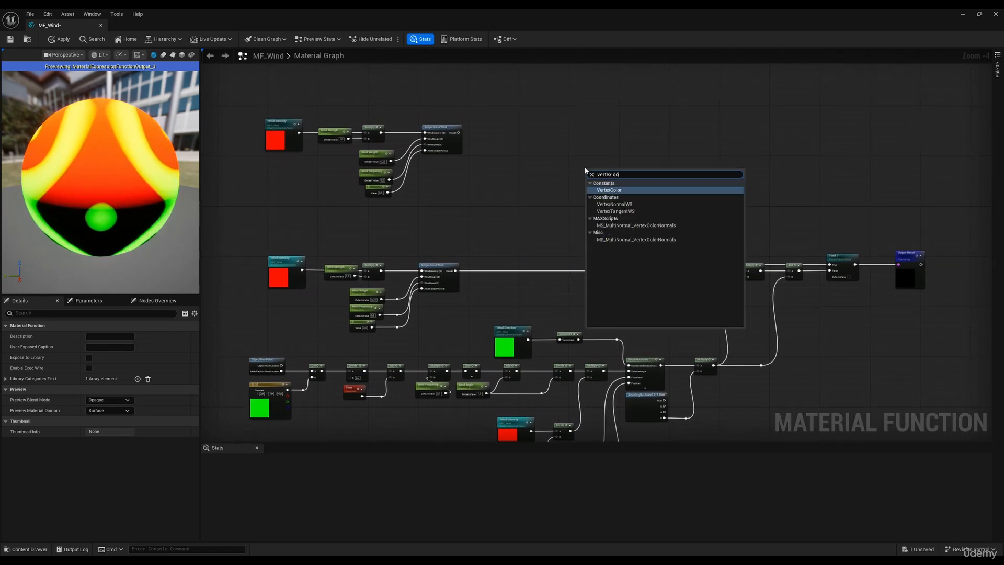
key(Return)
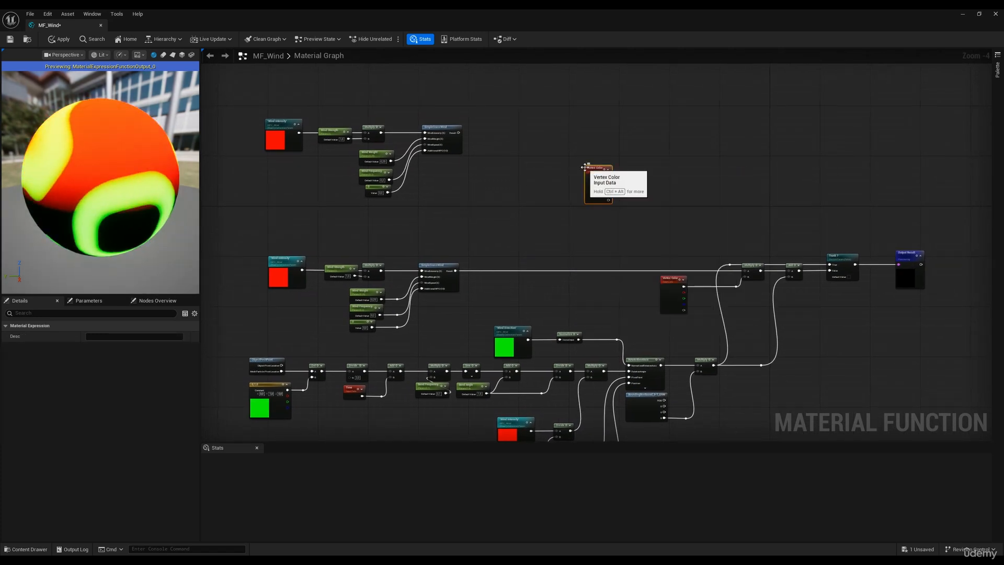
scroll(591, 173, up, 5)
drag(629, 182, 738, 143)
click(710, 174)
click(716, 165)
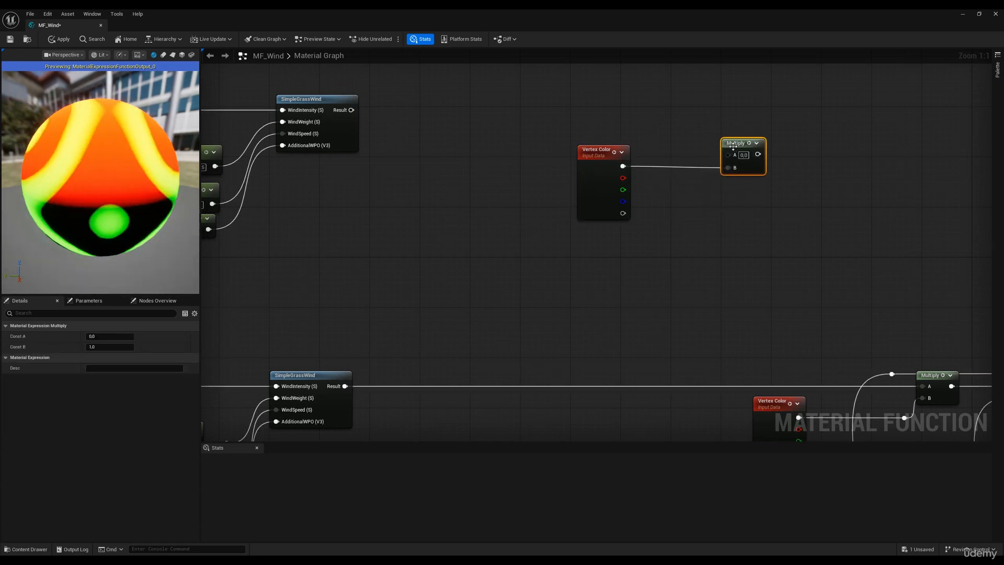
Connect the new SimpleGrassWind's Result to the A input of the Multiply beside Vertex Color
drag(512, 197, 818, 137)
right_drag(706, 219, 701, 229)
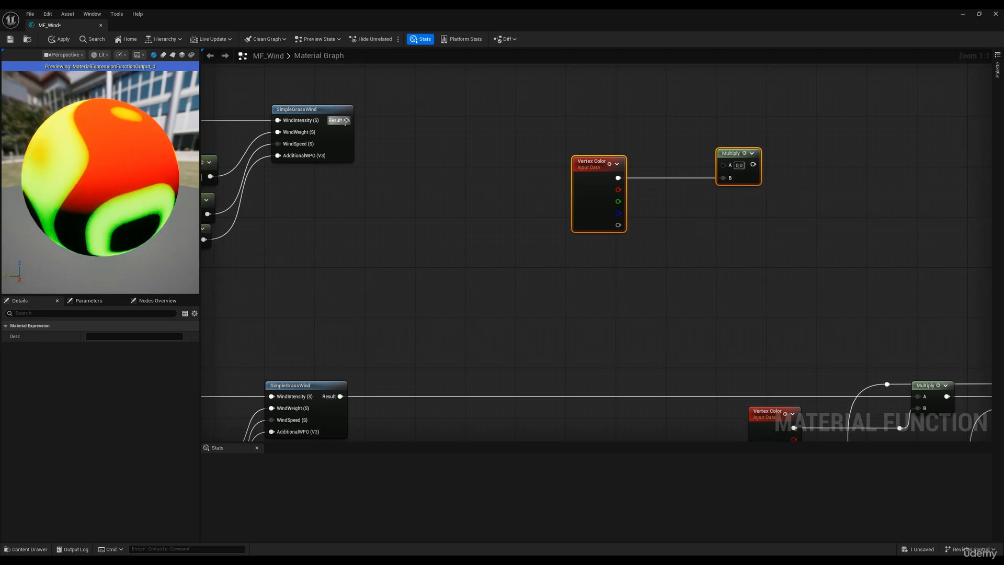
drag(347, 120, 724, 165)
drag(543, 232, 741, 110)
Examine how the existing chain's Multiply and Add nodes lead into the output, compared with the new chain
scroll(403, 218, down, 3)
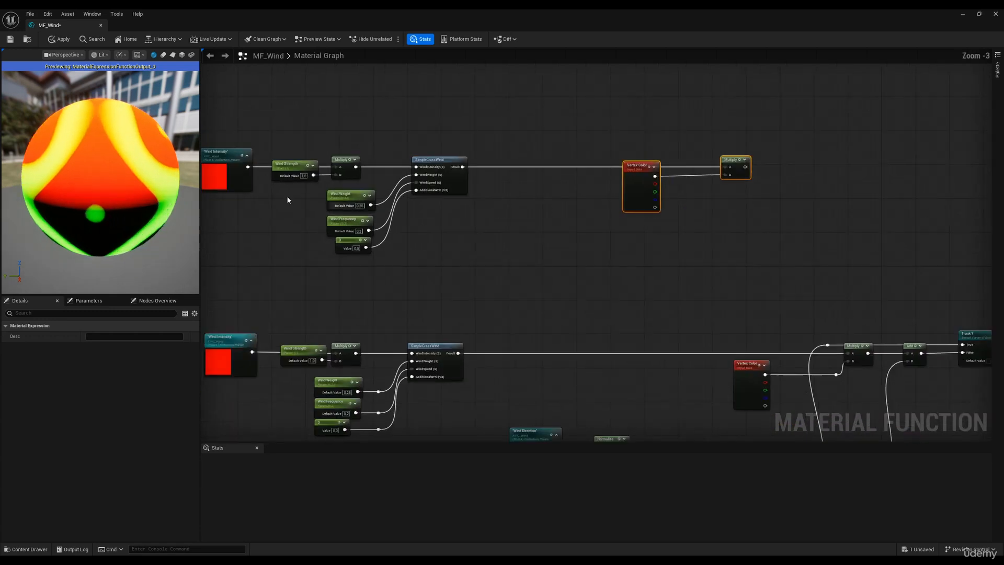
scroll(396, 200, down, 2)
click(494, 235)
right_drag(493, 236, 518, 240)
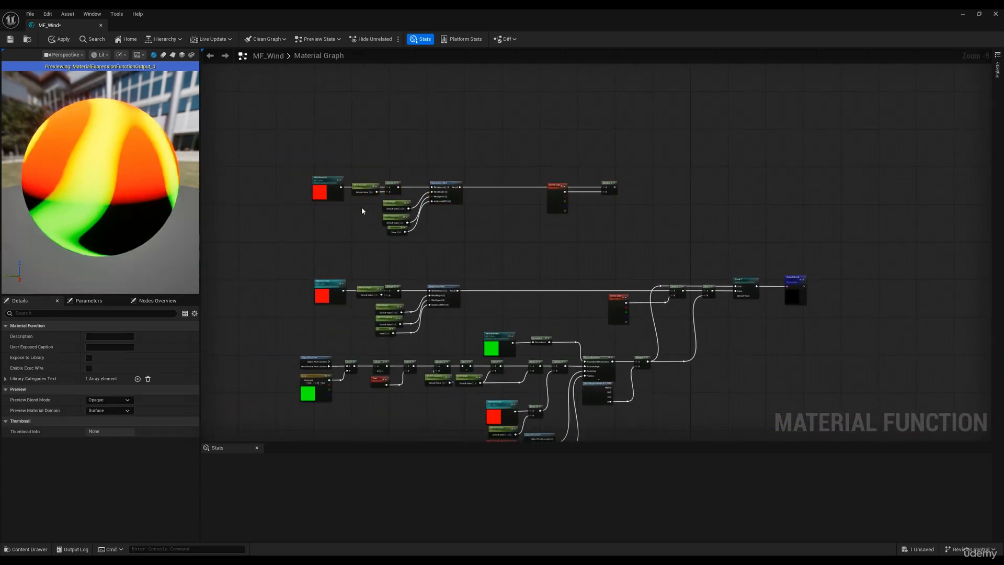
drag(292, 237, 635, 143)
scroll(463, 211, up, 3)
right_drag(769, 157, 659, 159)
right_drag(693, 270, 653, 135)
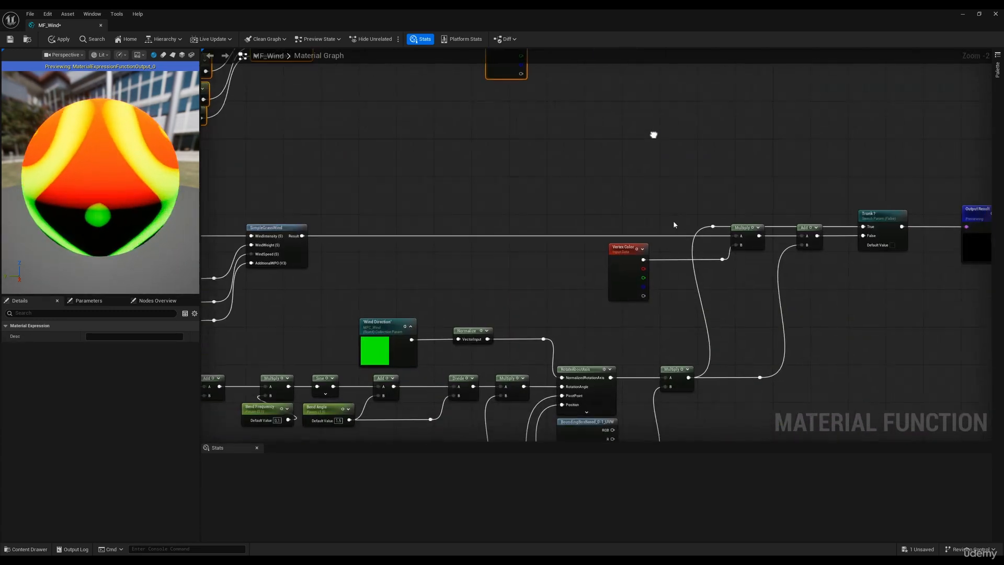
drag(729, 271, 750, 212)
scroll(657, 213, down, 2)
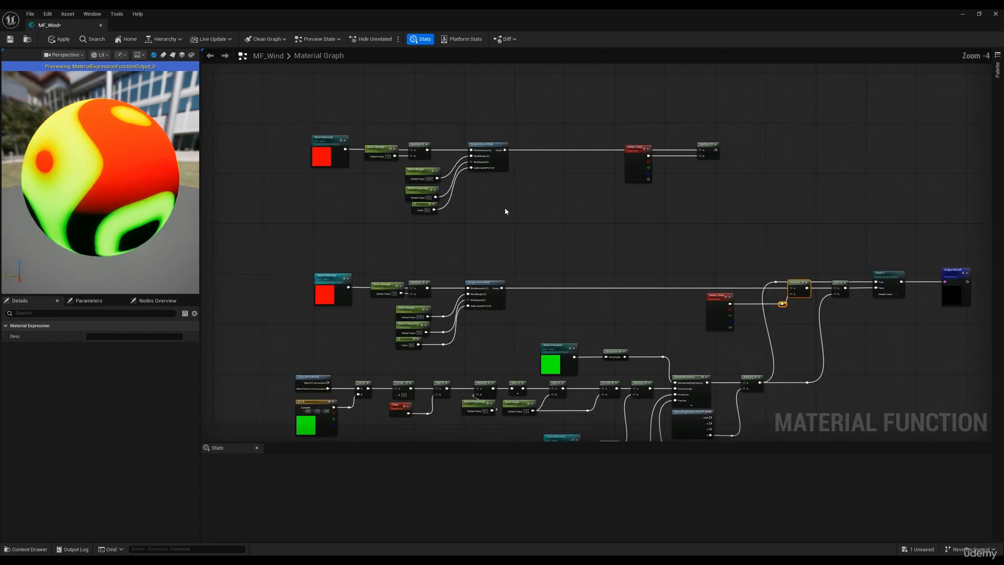
Move the new wind chain, except for its 0 constant, farther above the existing graph
drag(285, 217, 688, 145)
drag(624, 169, 623, 114)
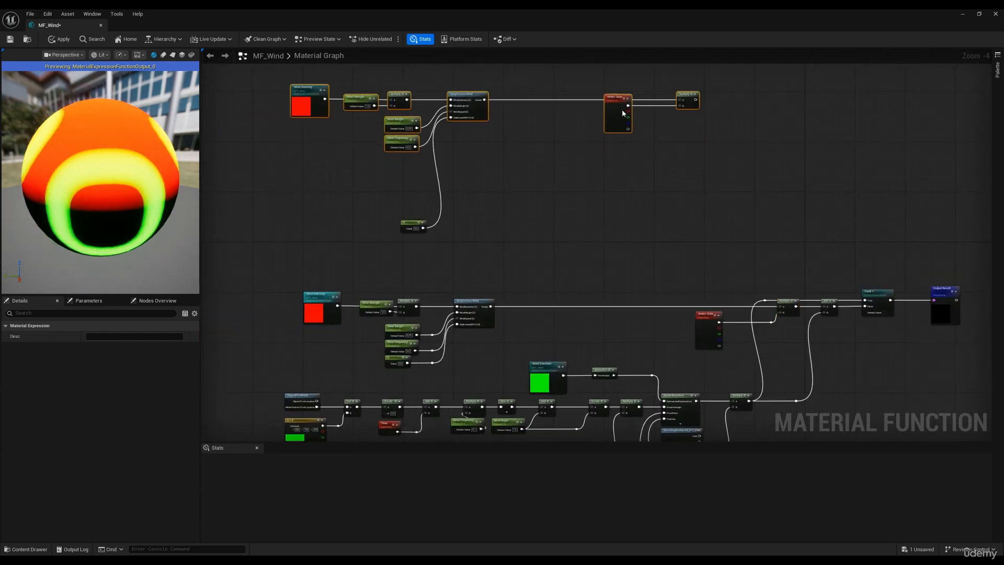
Undo the last moves of the new wind chain so its nodes sit together again
key(ctrl+z)
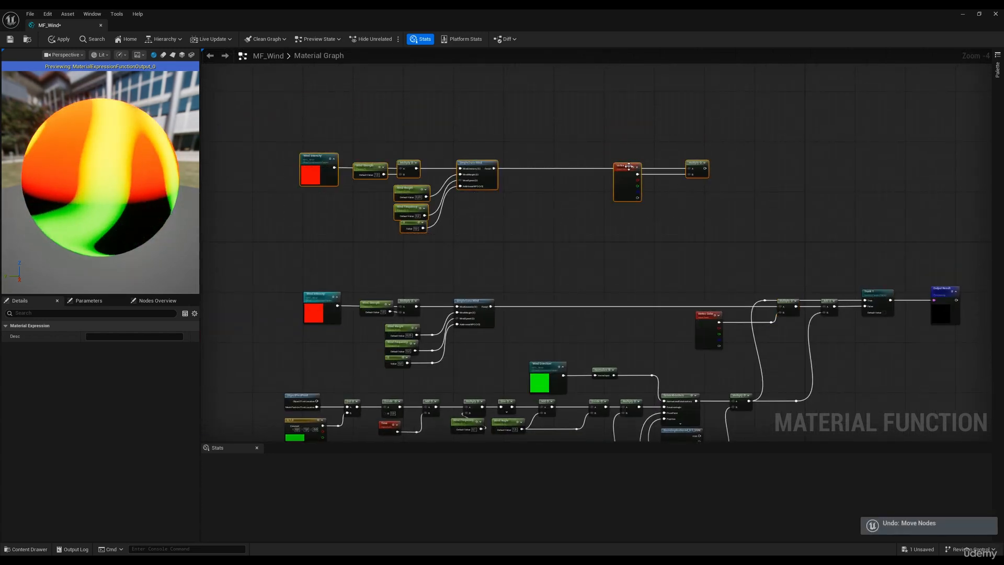
key(ctrl+z)
right_drag(613, 257, 610, 313)
click(606, 171)
scroll(442, 251, up, 3)
right_drag(438, 250, 459, 308)
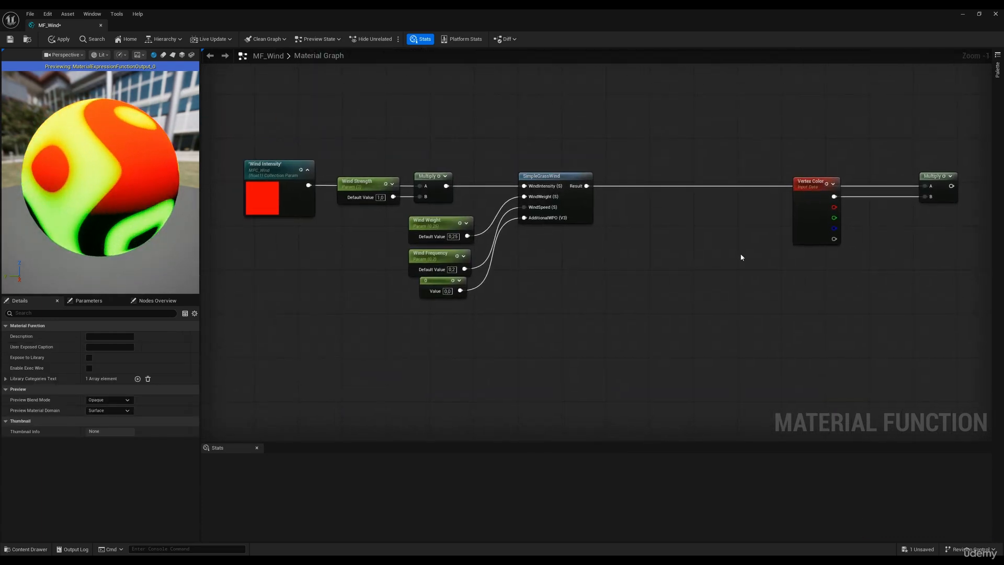
Add an ObjectPivotPoint node in the empty space before the start of the existing bend chain
right_drag(674, 361, 623, 232)
scroll(636, 300, down, 3)
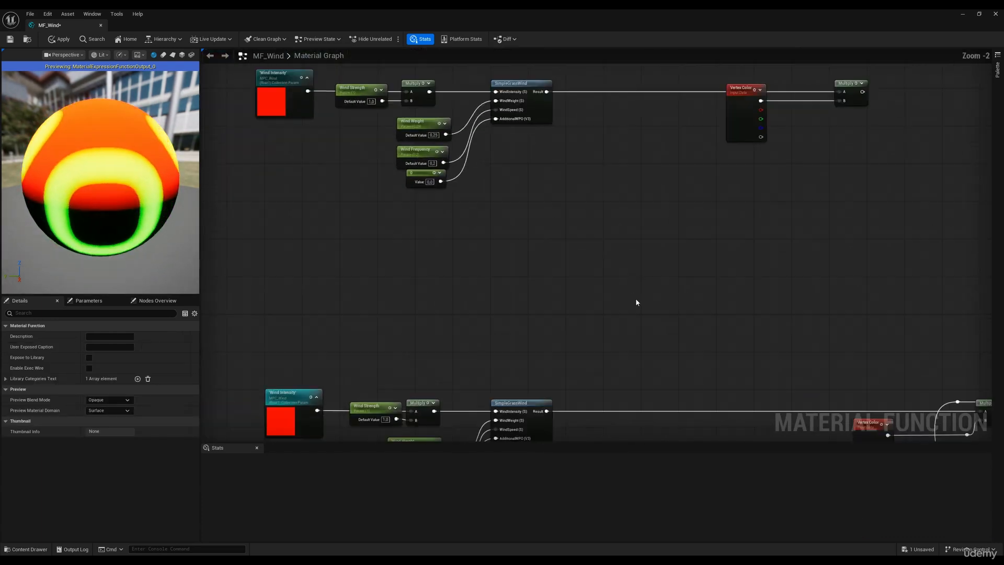
right_drag(637, 300, 613, 126)
right_drag(518, 341, 556, 271)
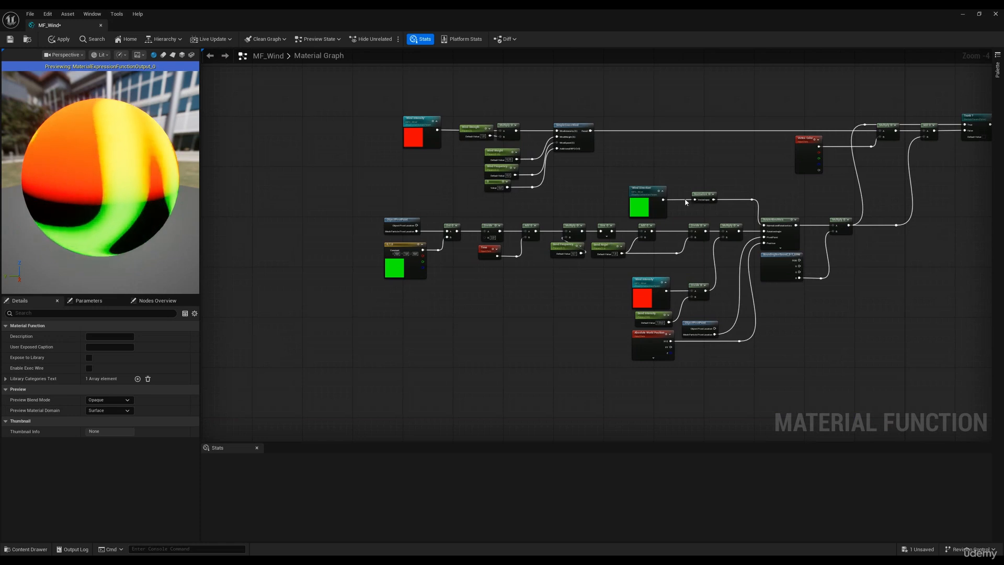
mouse_move(524, 93)
right_down()
mouse_move(531, 278)
mouse_move(516, 171)
mouse_move(524, 105)
right_up()
right_drag(478, 361, 511, 311)
scroll(429, 280, up, 4)
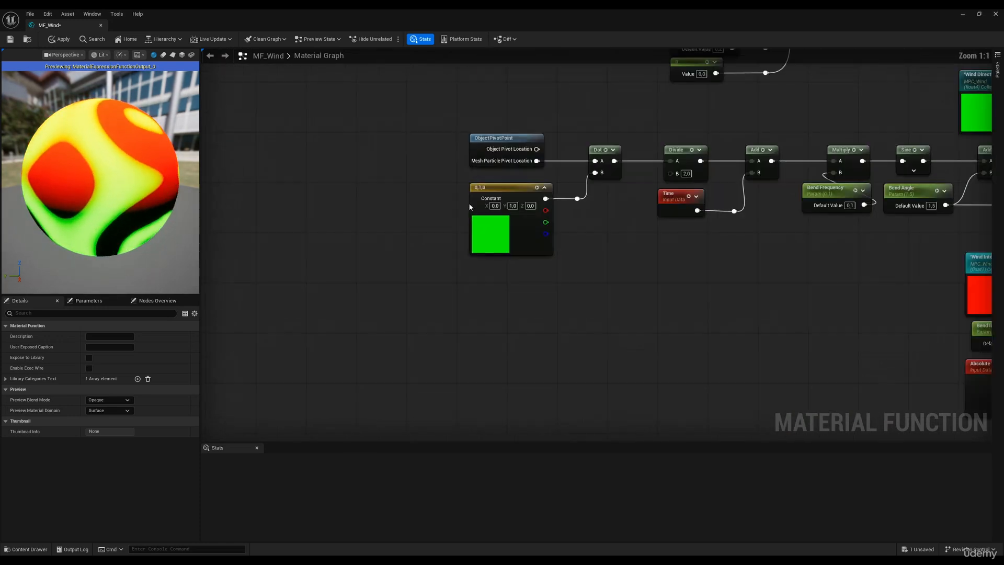
right_click(365, 232)
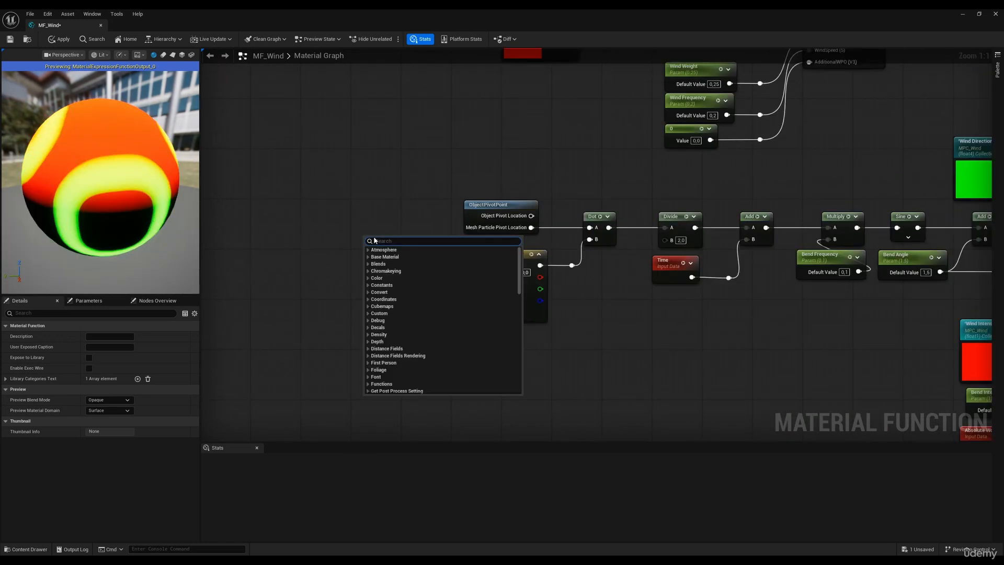
text(object)
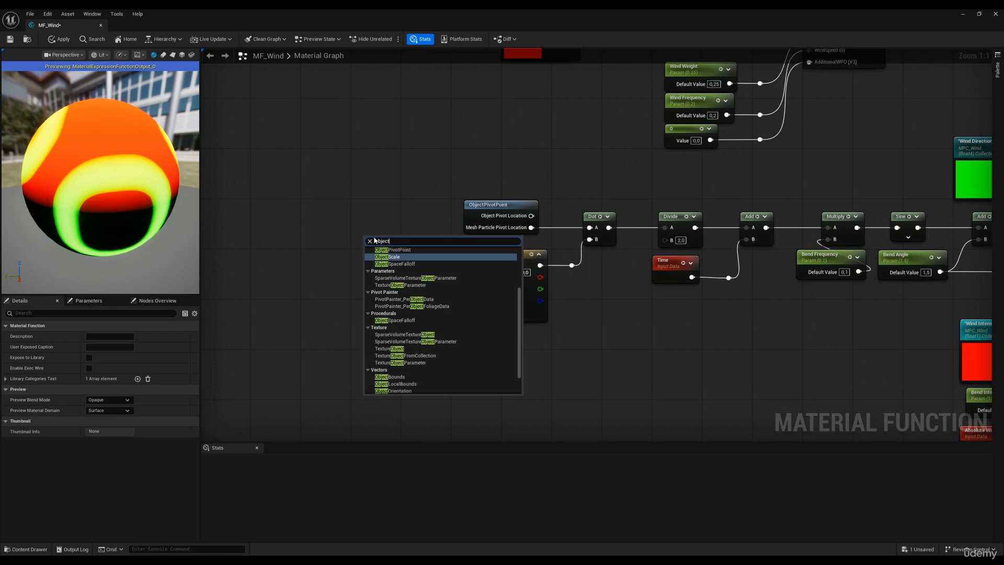
click(397, 256)
drag(392, 235, 406, 305)
click(393, 302)
click(336, 236)
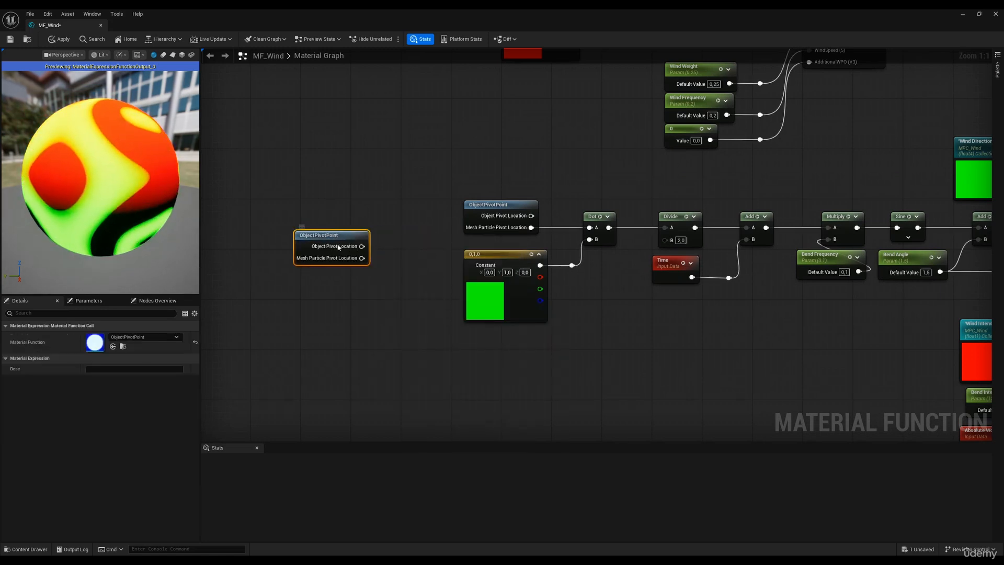
click(385, 263)
Feed Mesh Particle Pivot Location of the new ObjectPivotPoint into a new Dot Product node and straighten the connection
drag(361, 258, 399, 272)
text(dot)
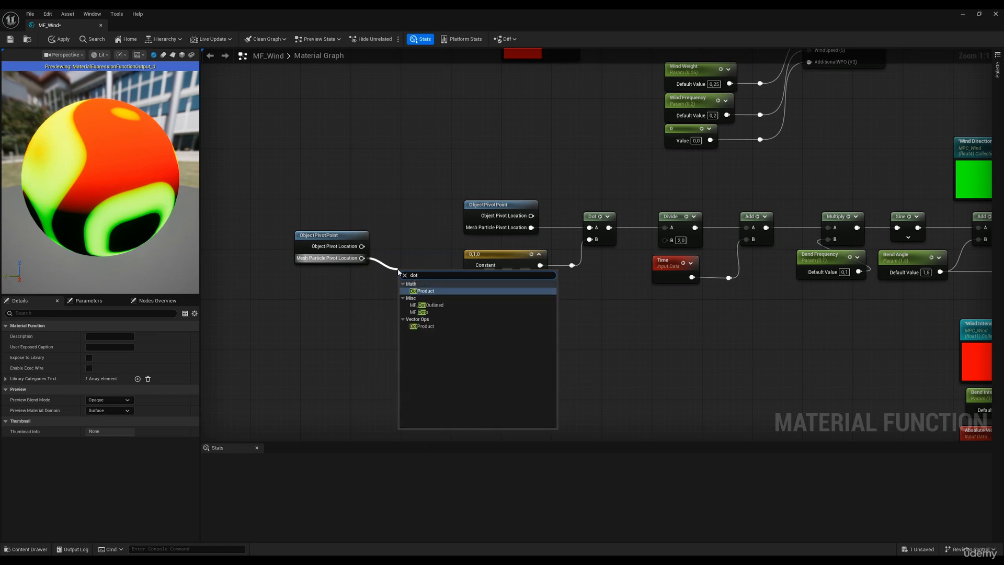
click(425, 291)
drag(321, 307, 425, 218)
key(q)
Move the new ObjectPivotPoint and Dot nodes into the empty space below the existing bend chain
drag(429, 332, 324, 278)
drag(337, 277, 425, 421)
right_drag(425, 421, 384, 293)
drag(384, 295, 417, 345)
click(508, 370)
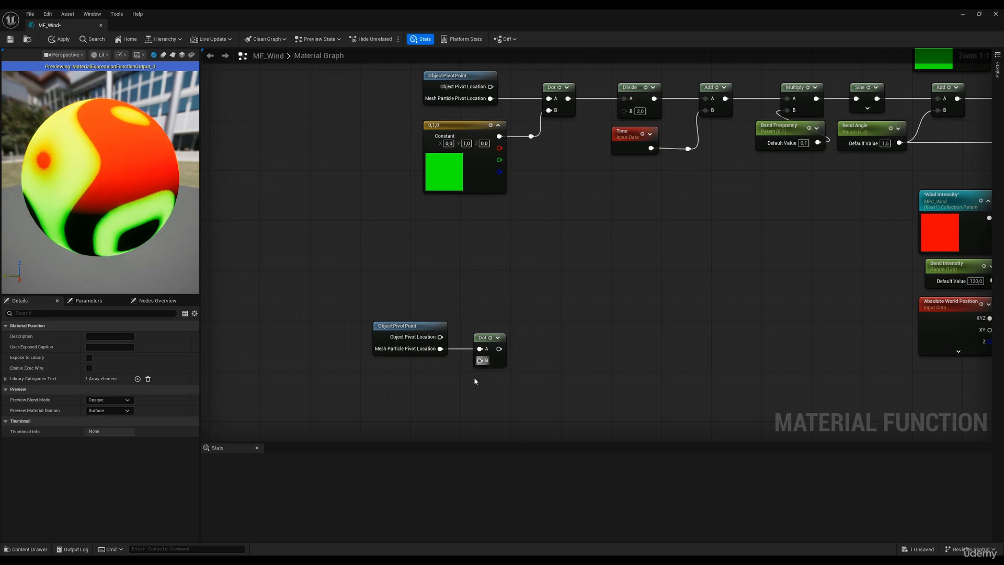
Place a three-component vector constant below the new ObjectPivotPoint and set its G value to 1
click(396, 391)
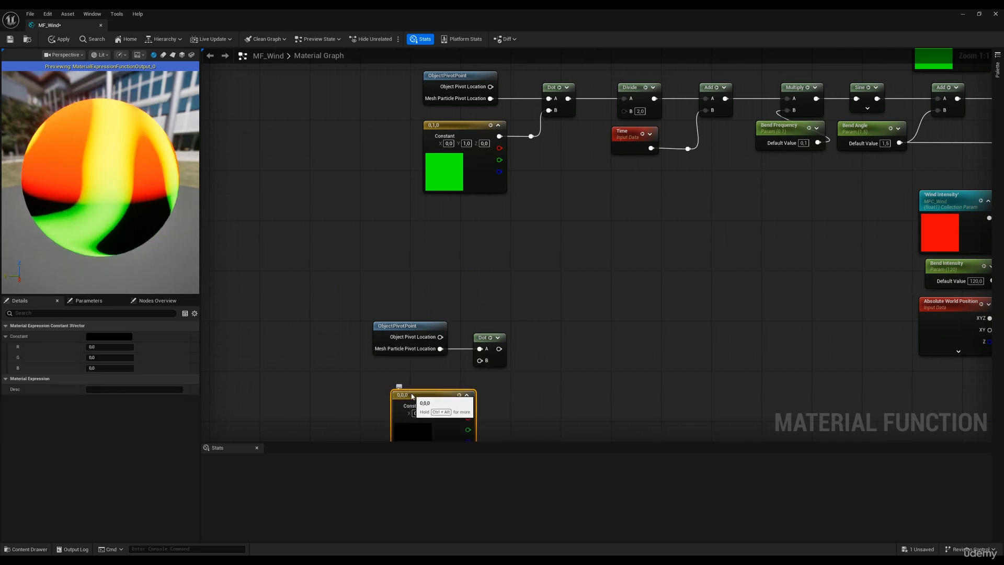
drag(413, 395, 388, 391)
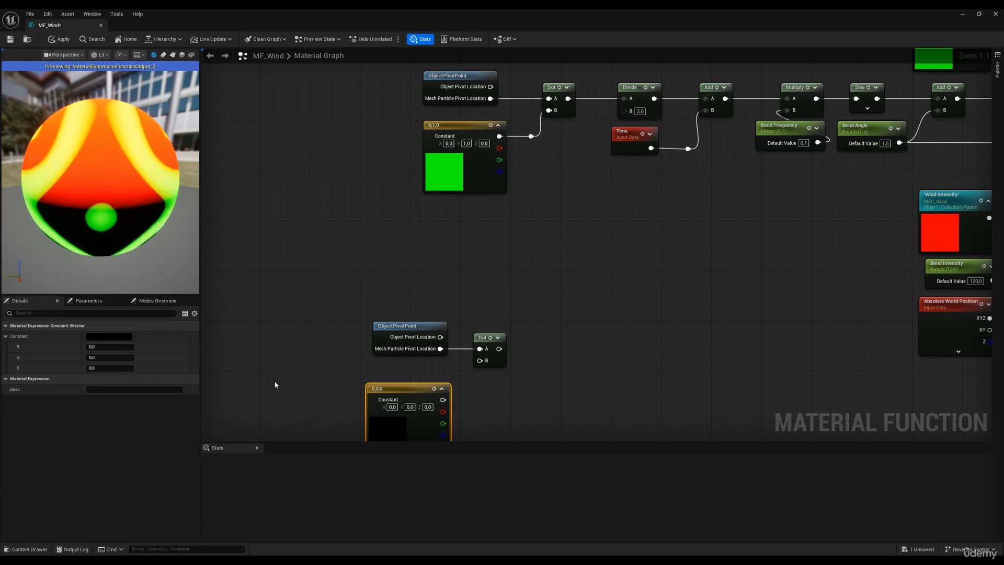
right_drag(370, 443, 387, 387)
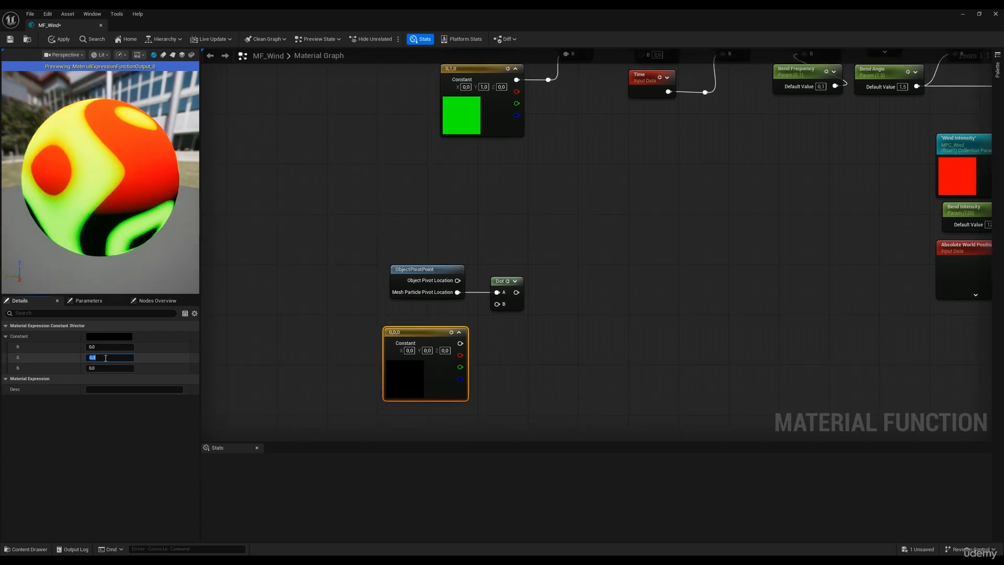
text(1)
key(Return)
click(314, 350)
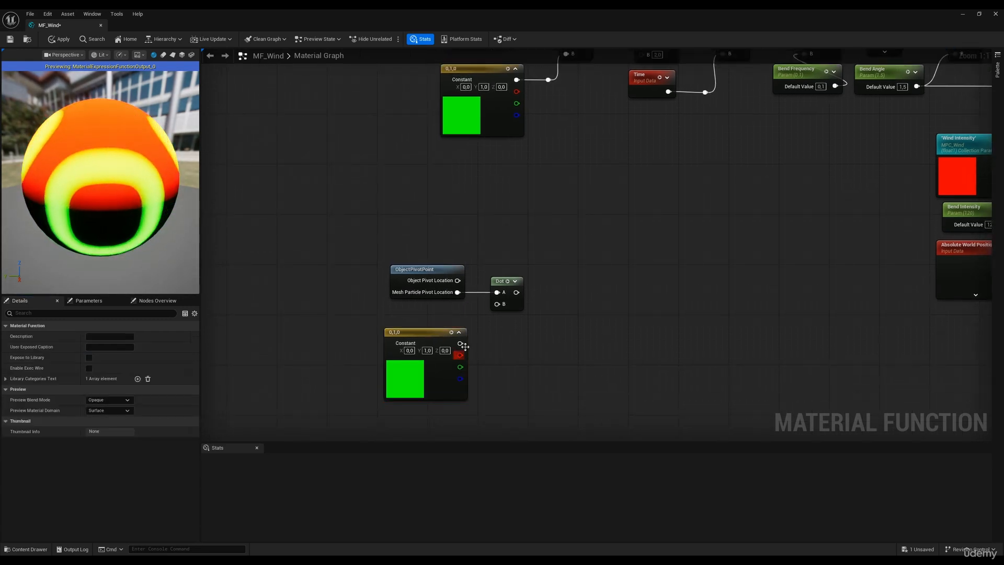
Connect the new 0,1,0 constant to the new Dot node's B input and align it under the ObjectPivotPoint
drag(460, 343, 499, 308)
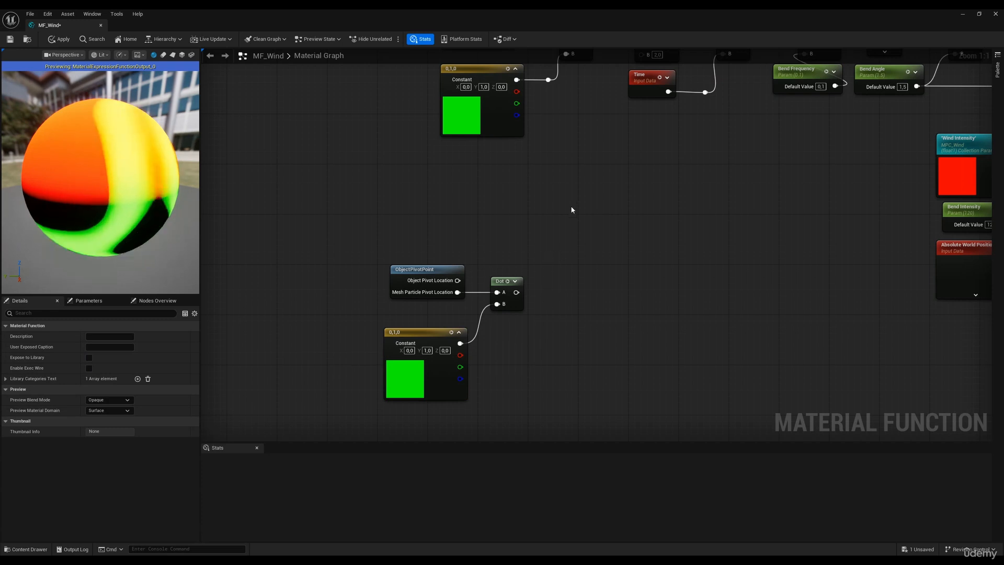
right_drag(482, 289, 458, 342)
click(414, 385)
right_drag(414, 386, 504, 300)
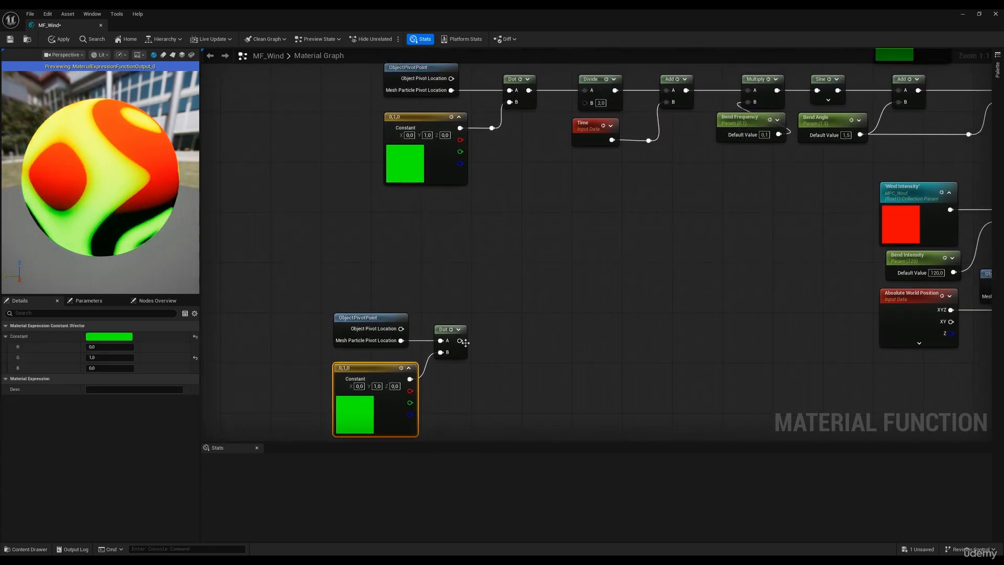
Feed the new Dot node's result into the A input of a new Divide node and line the two nodes up
drag(460, 340, 518, 339)
text(divide)
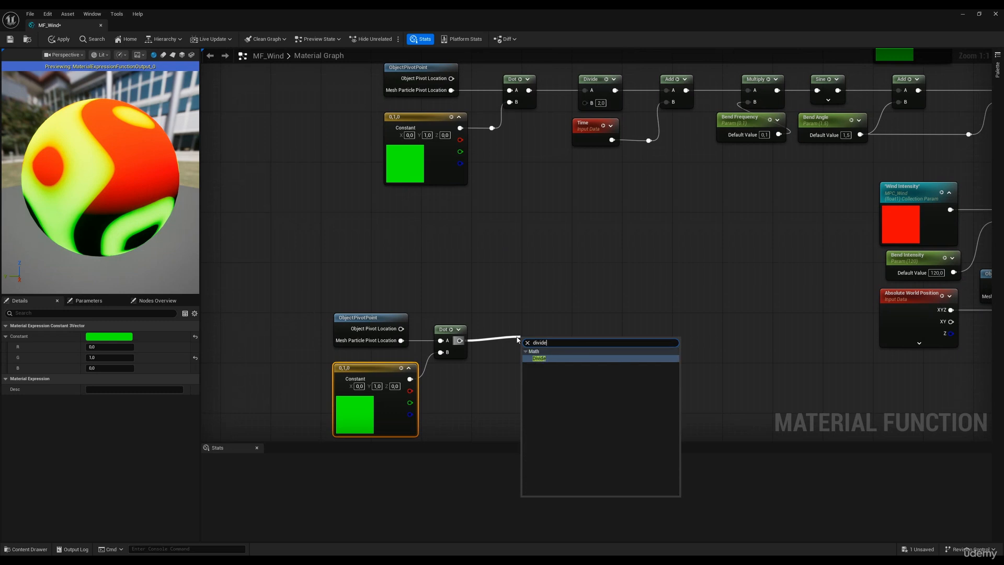
click(539, 358)
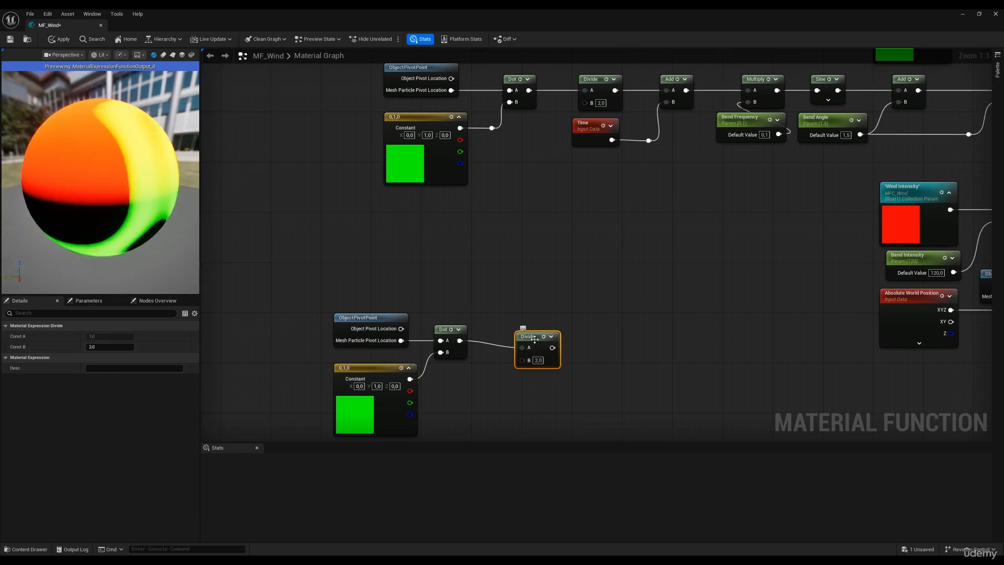
drag(527, 337, 515, 333)
right_drag(624, 329, 578, 329)
click(541, 178)
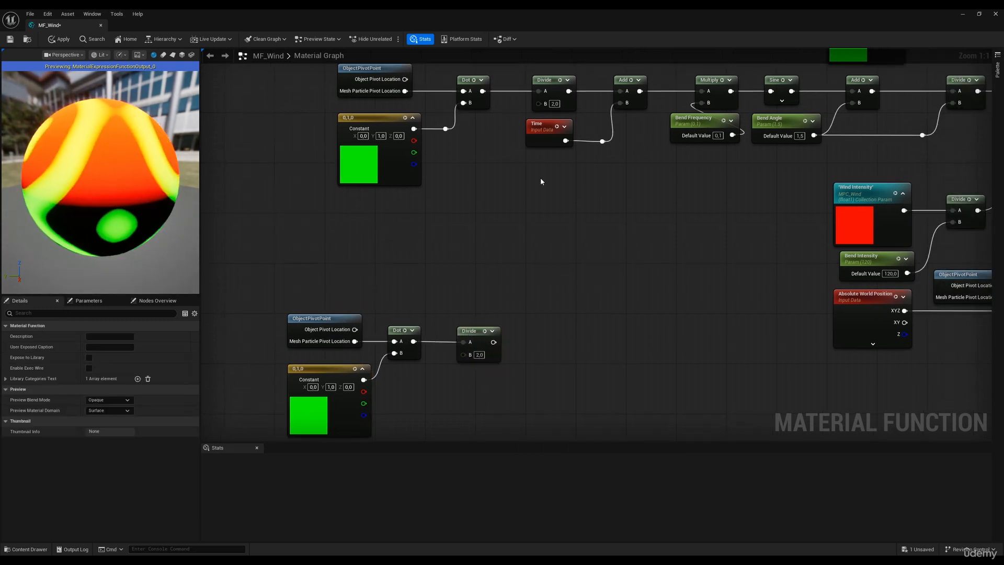
drag(528, 156, 611, 142)
key(q)
click(583, 209)
Feed the new Divide node's result into the A input of a new Add node
right_drag(478, 383, 518, 364)
drag(532, 324, 583, 320)
text(add)
key(Return)
click(513, 393)
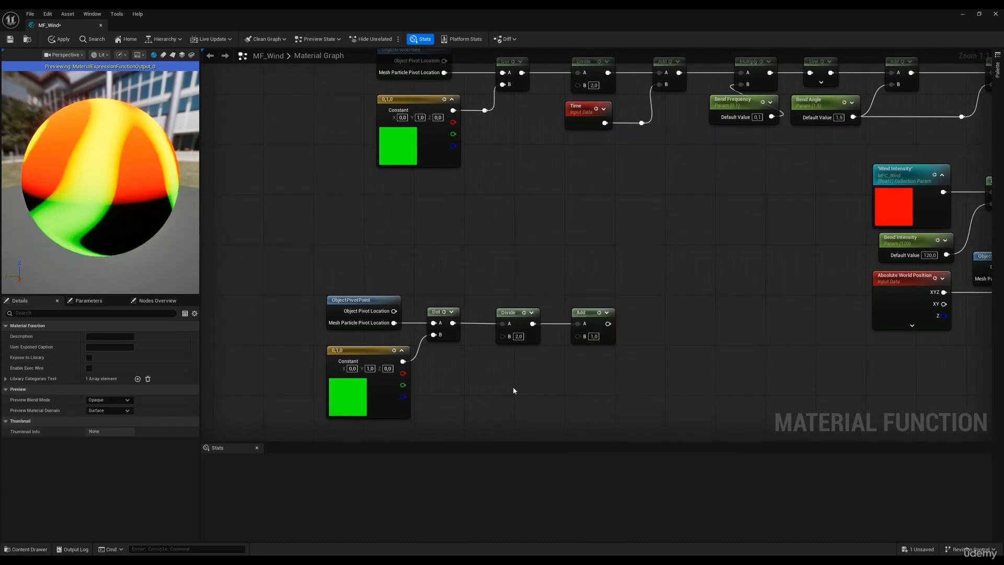
Add a Time node below the new Divide and connect it to the new Add node's B input
right_click(513, 392)
text(time)
key(Return)
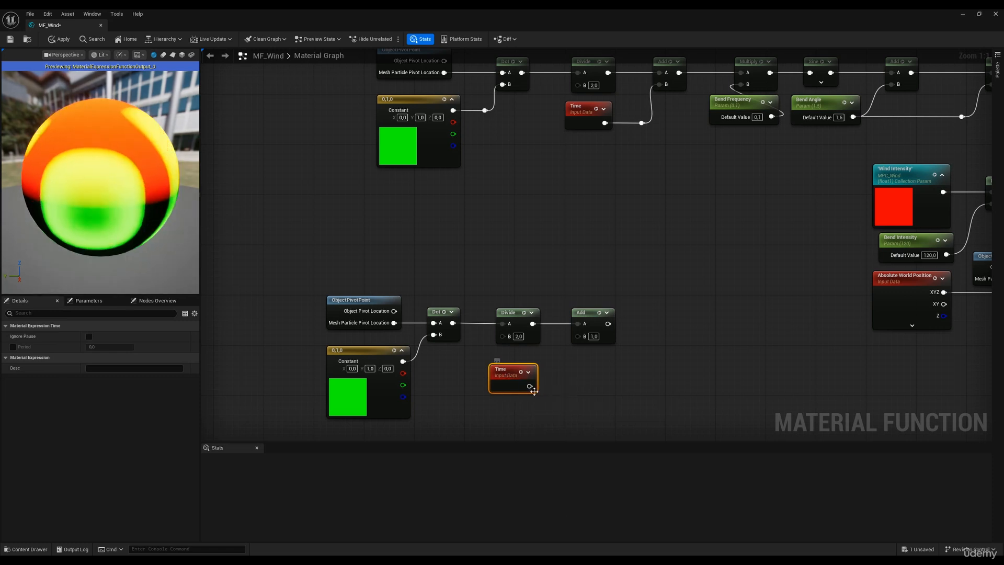
drag(529, 386, 578, 335)
drag(498, 367, 505, 361)
click(633, 336)
right_drag(635, 336, 564, 354)
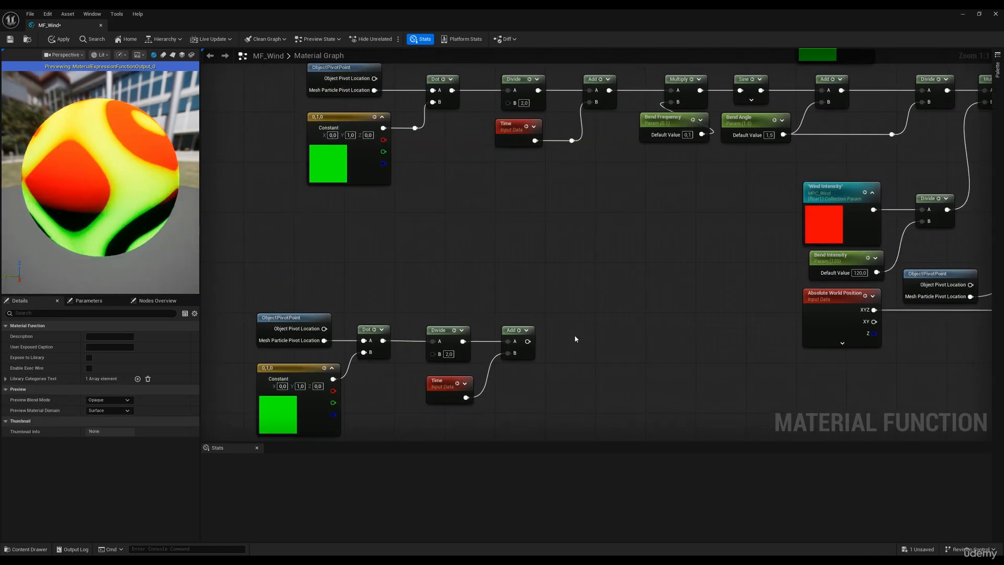
Feed the Add result into a new Multiply and promote its B input to a Bend Frequency parameter with default 0.1
click(608, 343)
drag(528, 341, 612, 330)
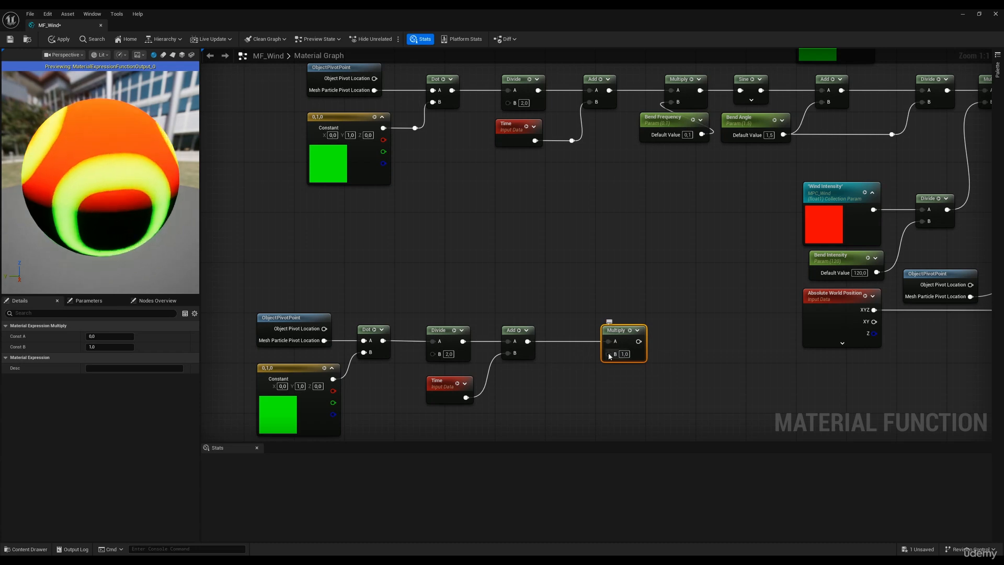
right_click(610, 356)
click(631, 419)
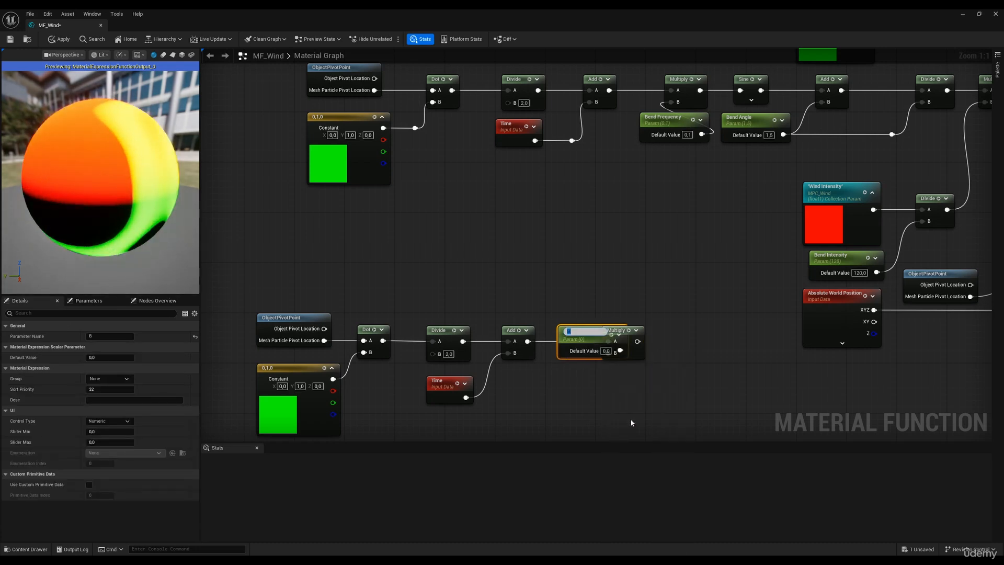
text(Bend)
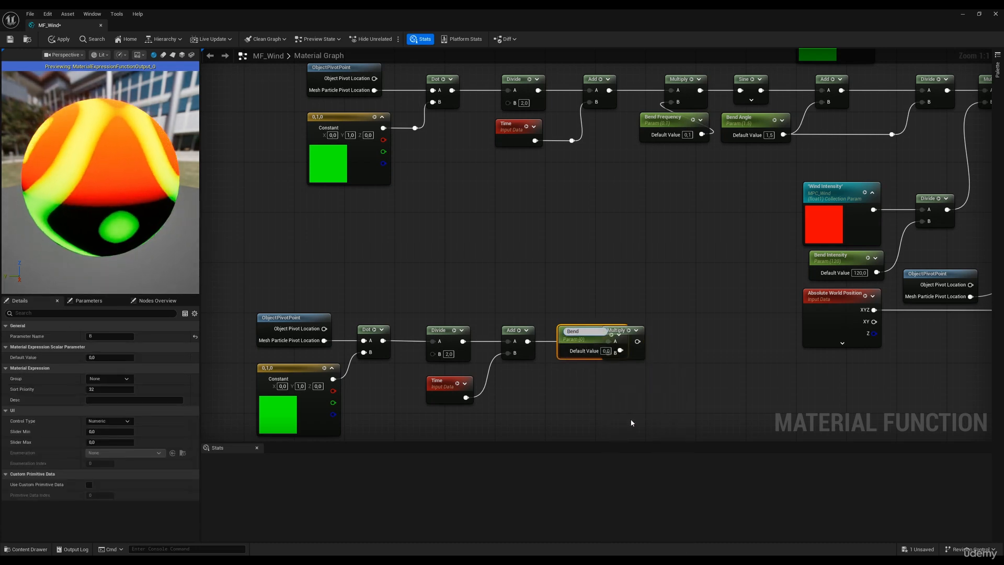
text(Frequency)
key(Return)
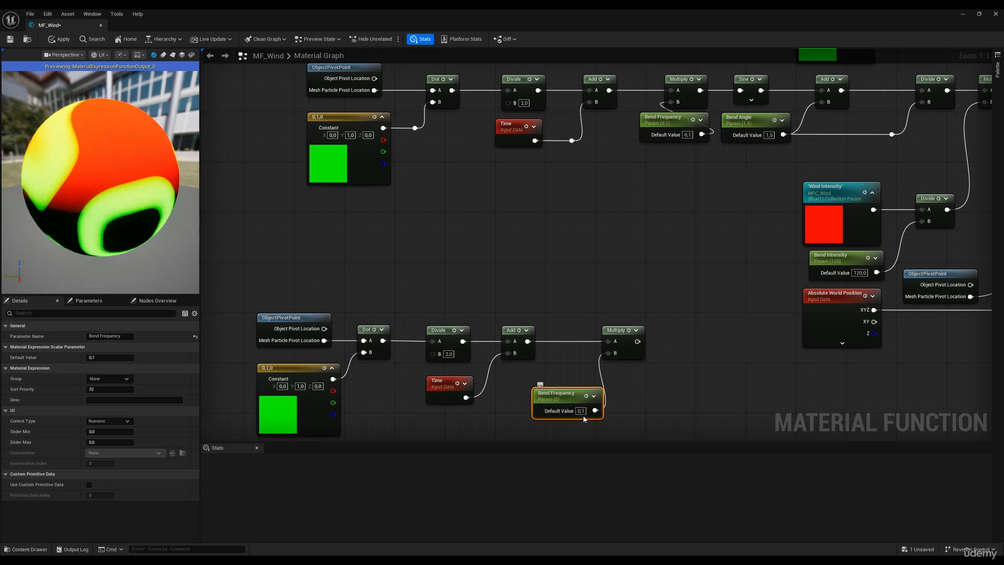
Move the whole new bend chain farther below the existing graph
scroll(604, 315, down, 3)
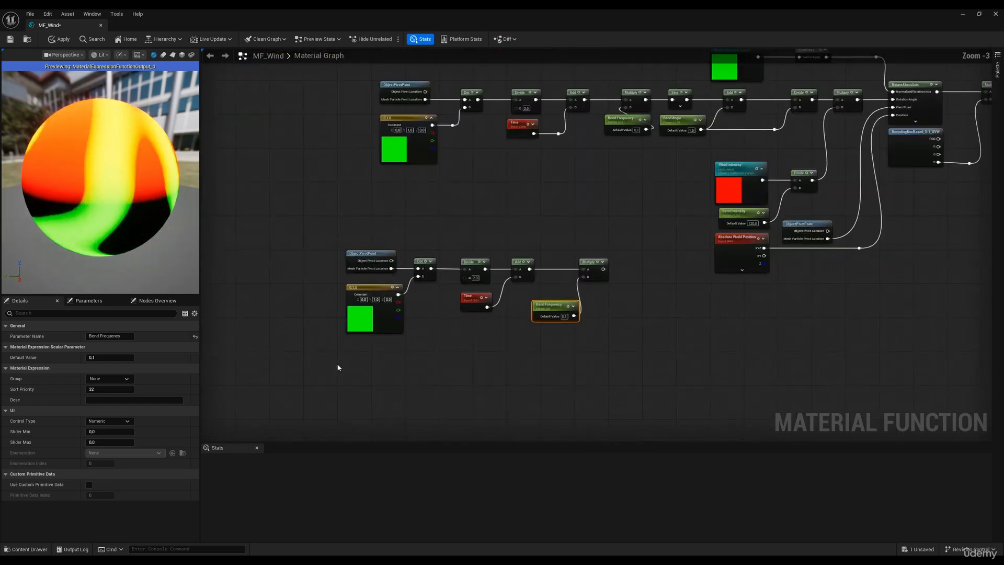
drag(337, 368, 601, 257)
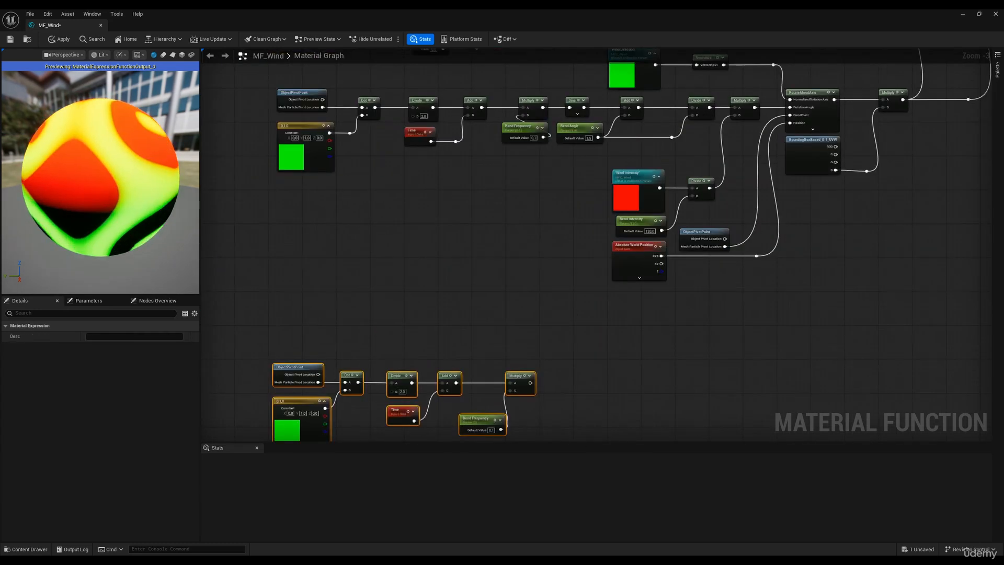
right_drag(573, 310, 565, 261)
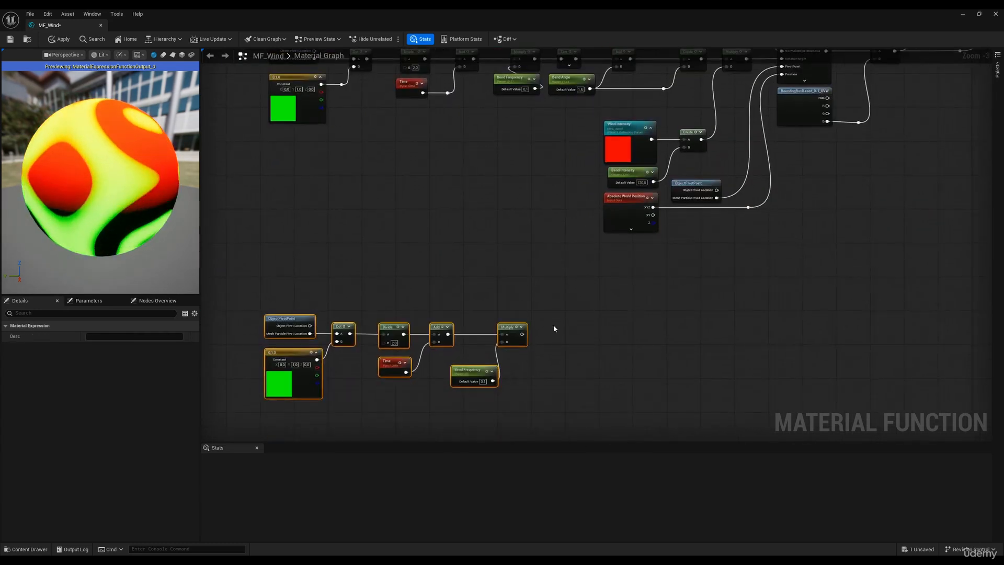
Feed the result of the Multiply with Bend Frequency into a new Sine node
scroll(556, 330, up, 2)
click(557, 332)
drag(513, 336, 554, 340)
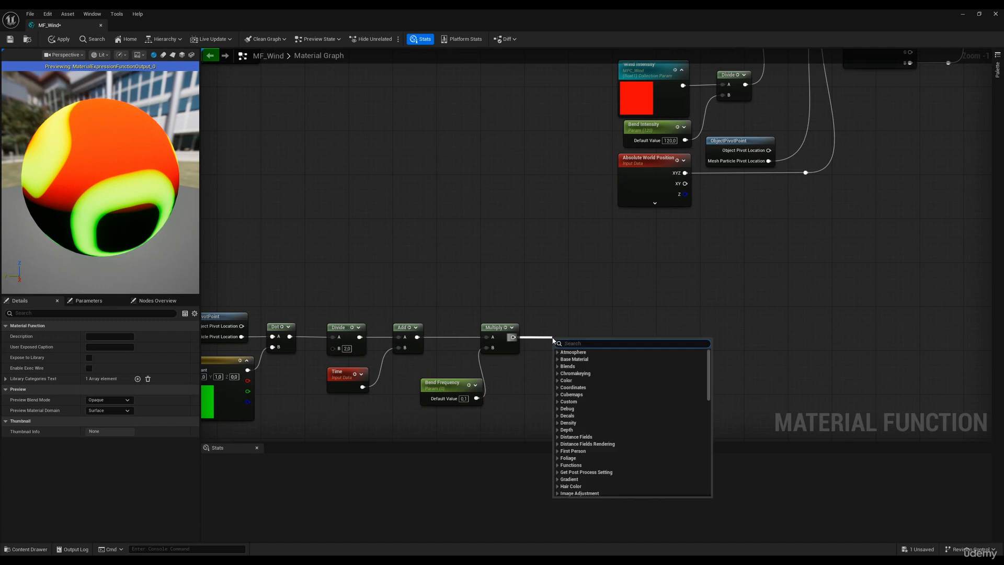
text(sine)
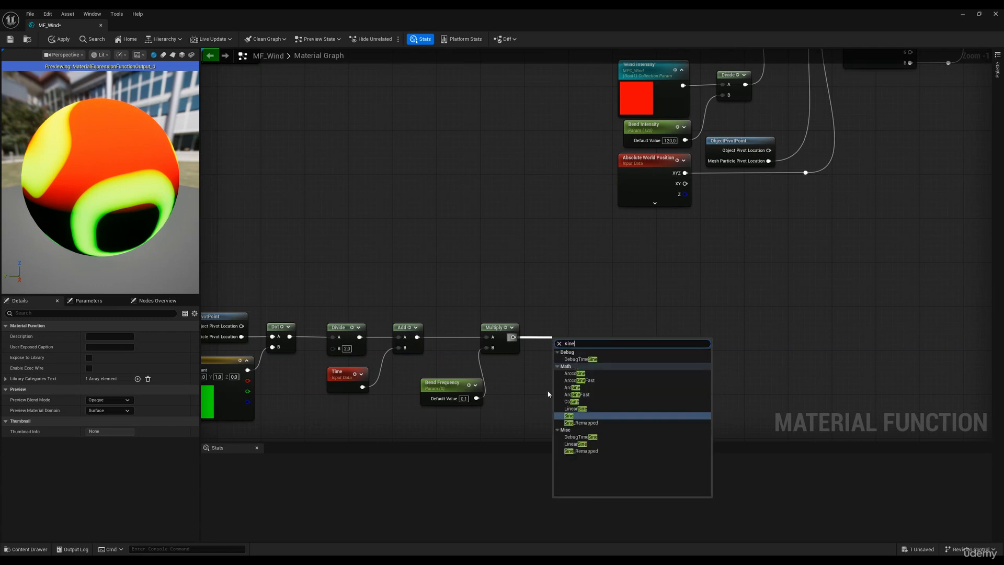
click(569, 415)
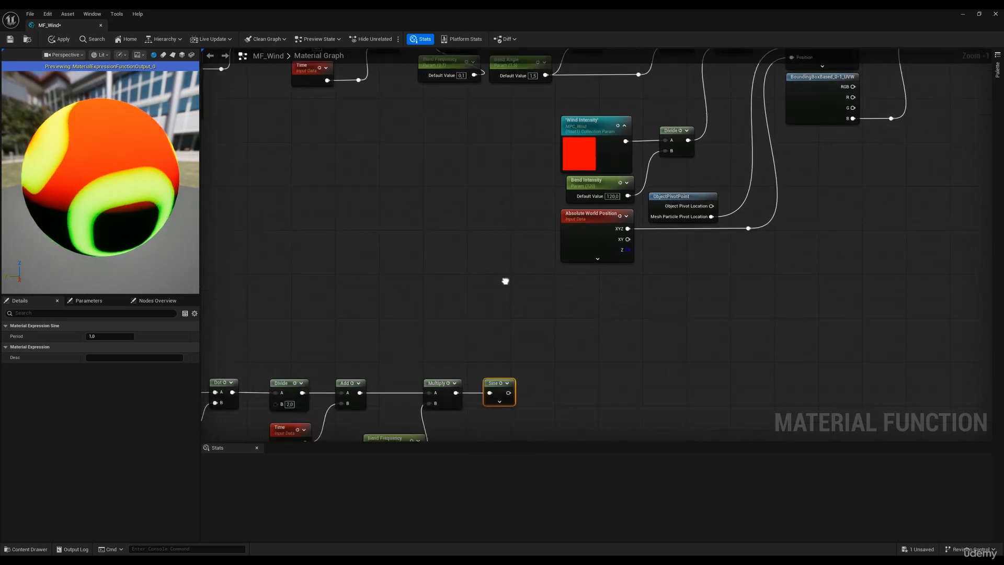
Feed the Sine result into a new Add node and promote its B input to a Bend Angle parameter with default 1.5
drag(493, 336, 555, 328)
text(add)
click(565, 384)
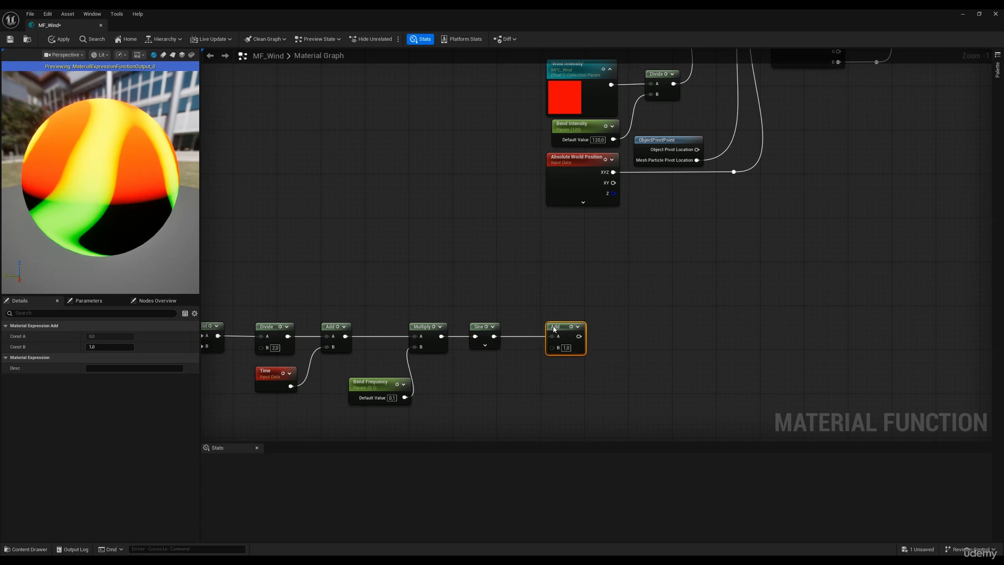
right_click(551, 349)
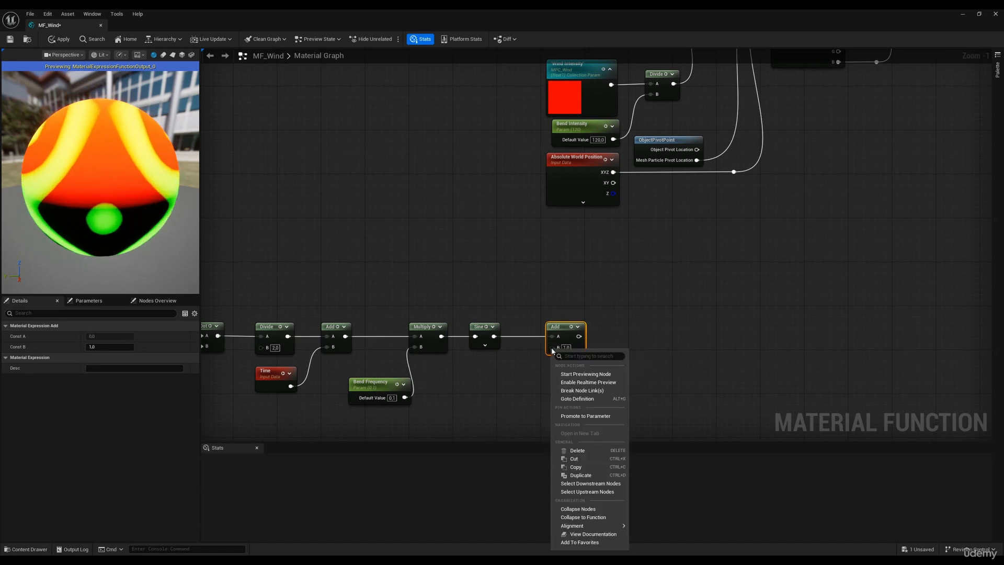
click(572, 415)
text(Bend Angle)
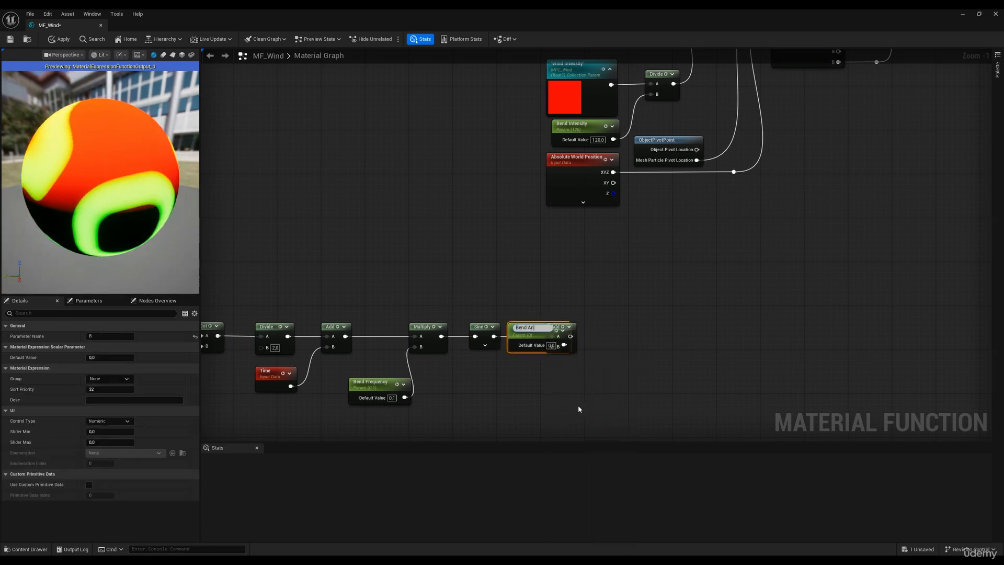
key(Return)
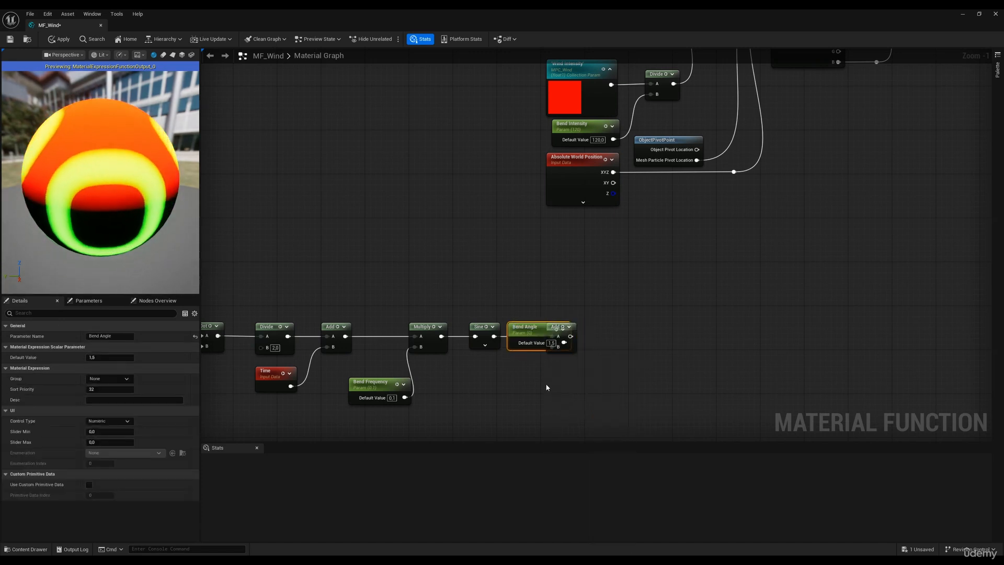
drag(529, 334, 529, 384)
Divide the new Add result by Bend Angle with a new Divide node, and shift the Bend Angle node left under the Sine
right_drag(613, 272, 555, 252)
drag(512, 315, 583, 321)
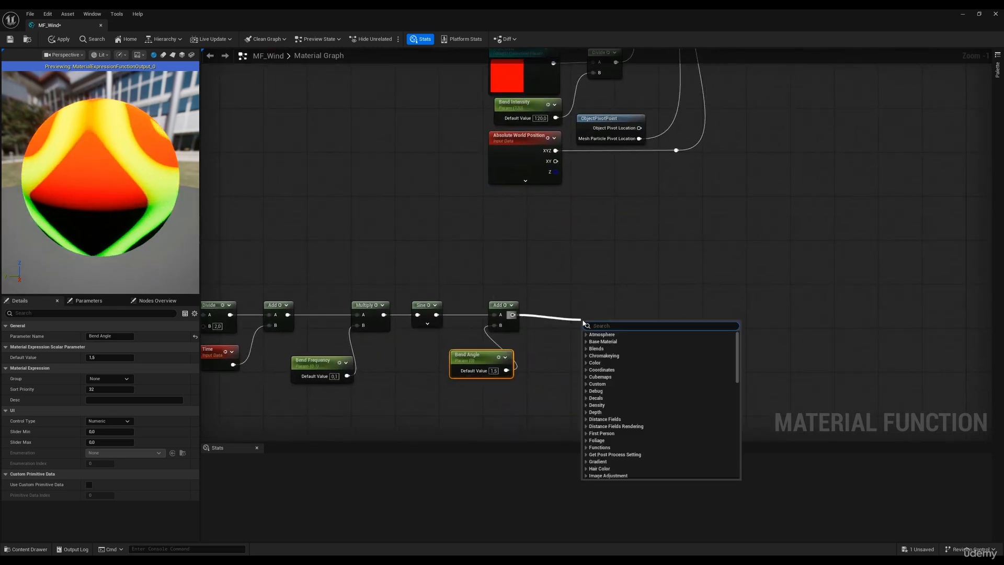
text(divide)
key(Return)
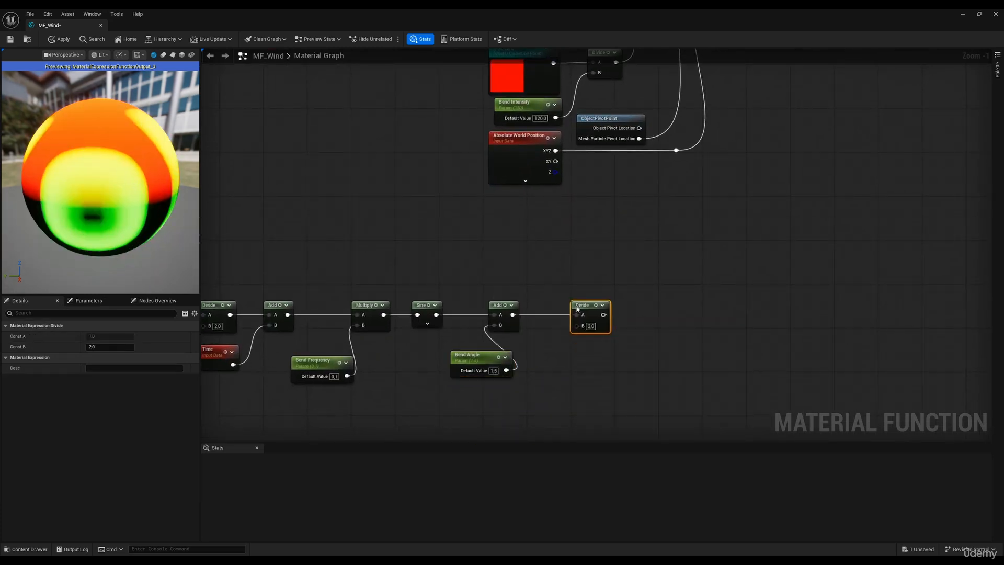
drag(506, 370, 576, 327)
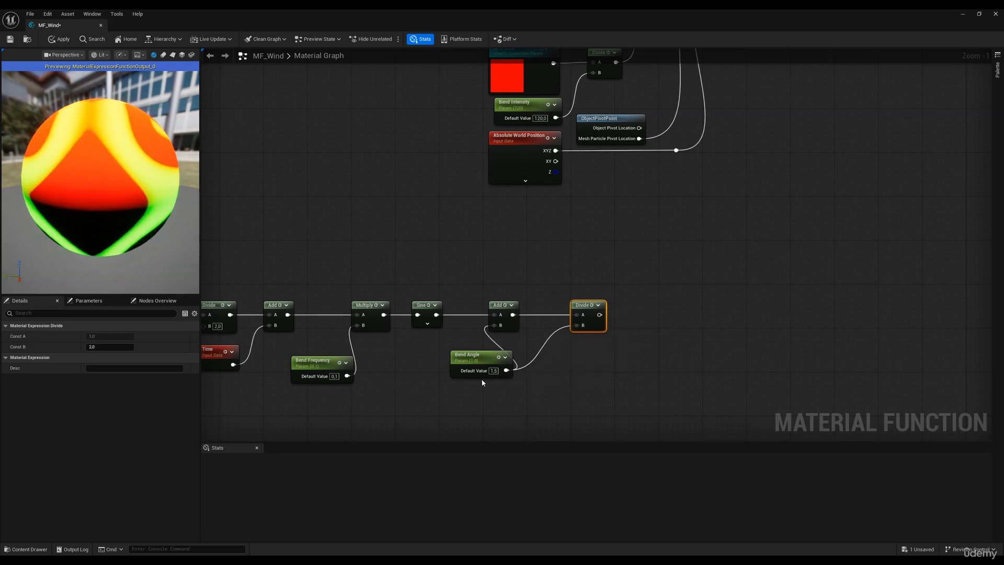
drag(470, 357, 432, 357)
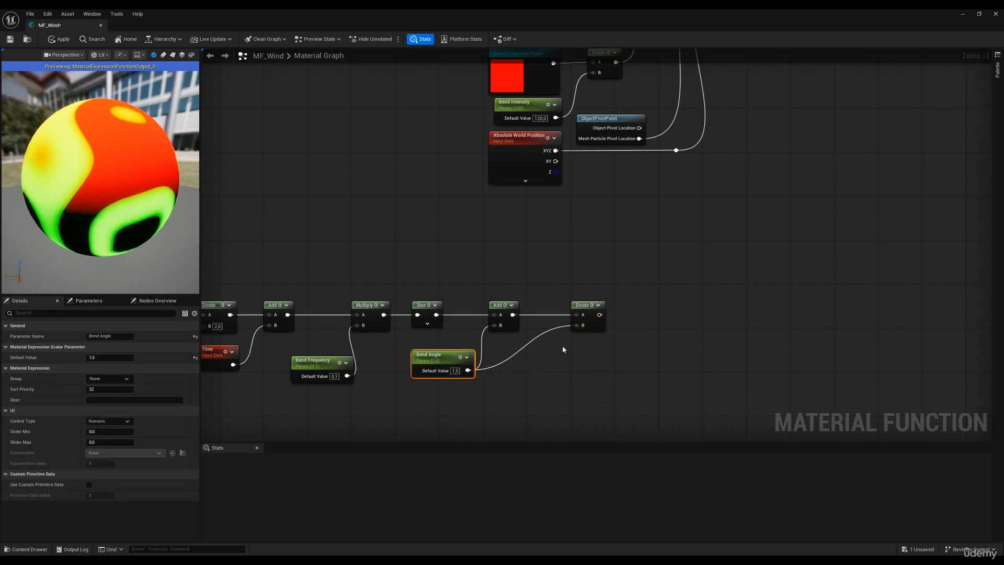
Add a Multiply node after the new Divide and connect the Divide result to its A input
right_drag(564, 218, 573, 292)
scroll(570, 290, down, 1)
right_drag(522, 84, 519, 127)
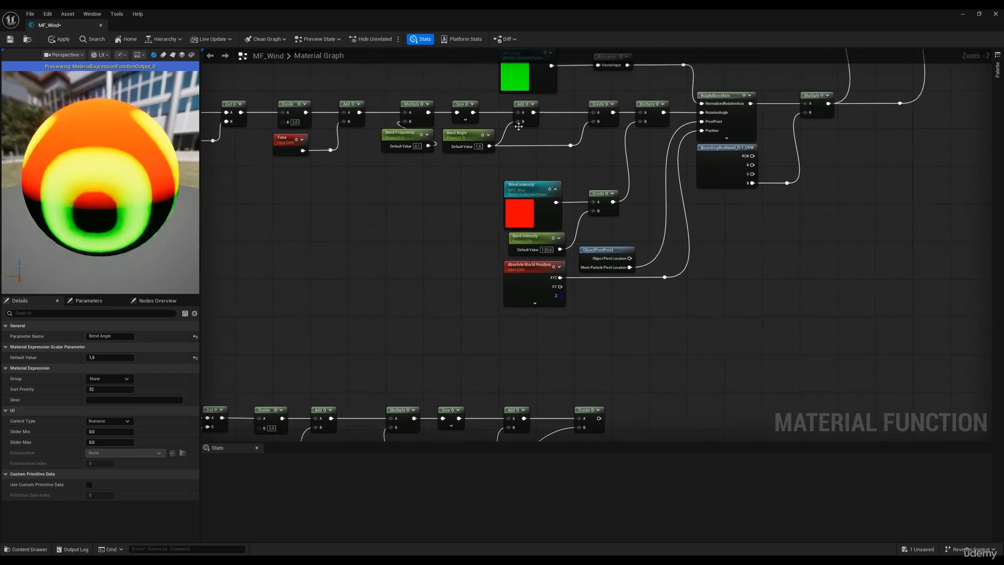
right_drag(585, 150, 583, 167)
click(466, 152)
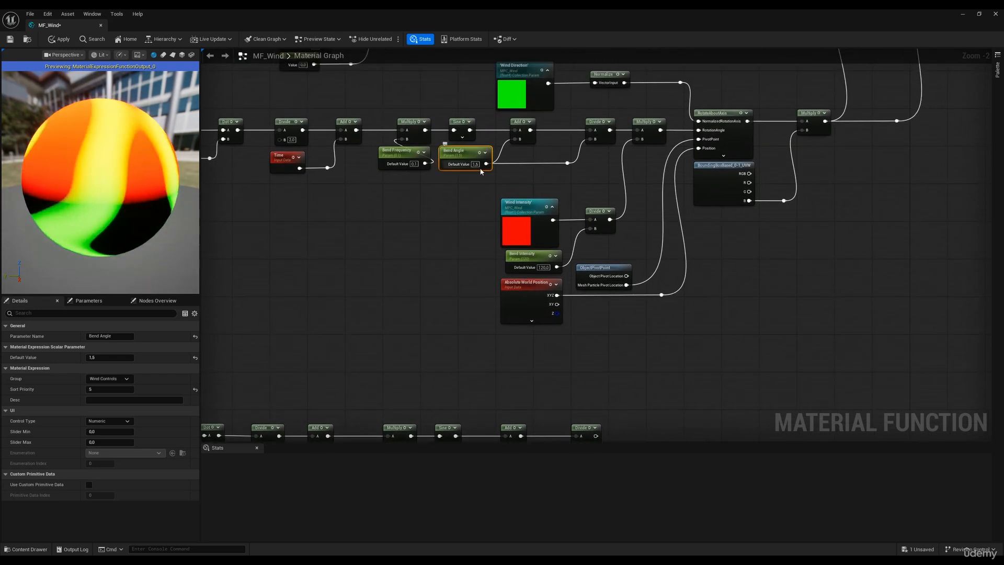
right_drag(427, 276, 374, 167)
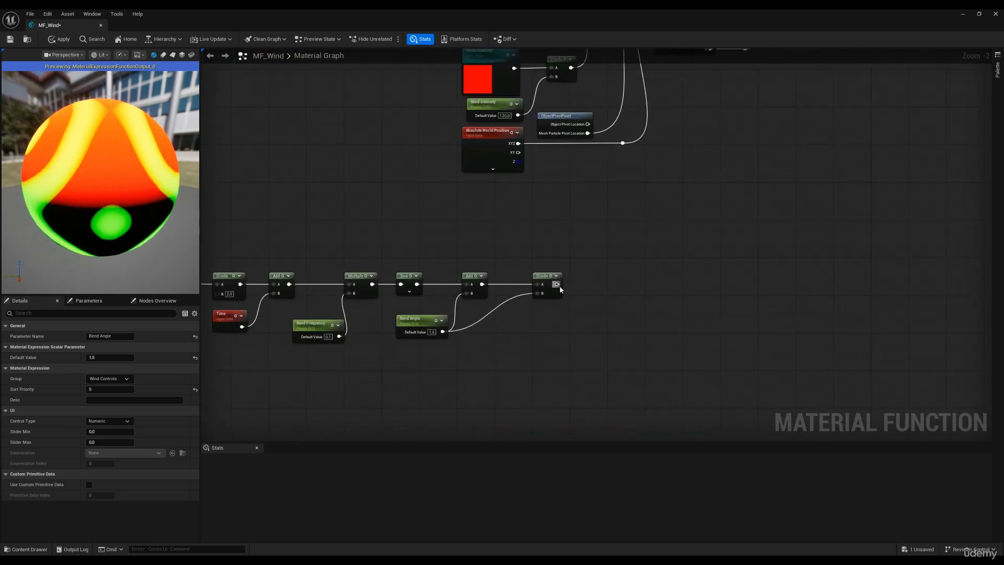
key(m)
click(632, 275)
right_drag(592, 251, 577, 278)
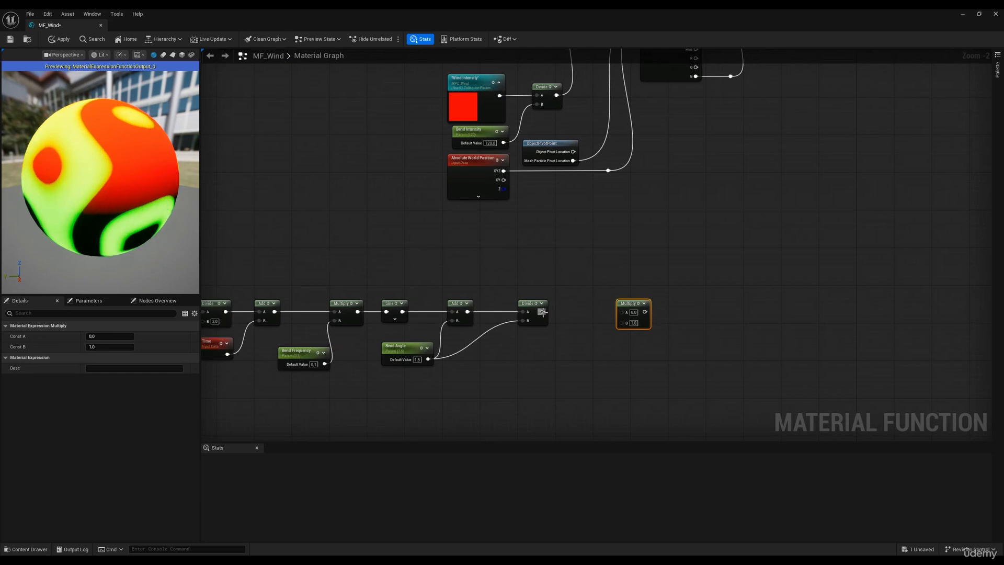
drag(542, 311, 594, 303)
right_drag(598, 262, 570, 342)
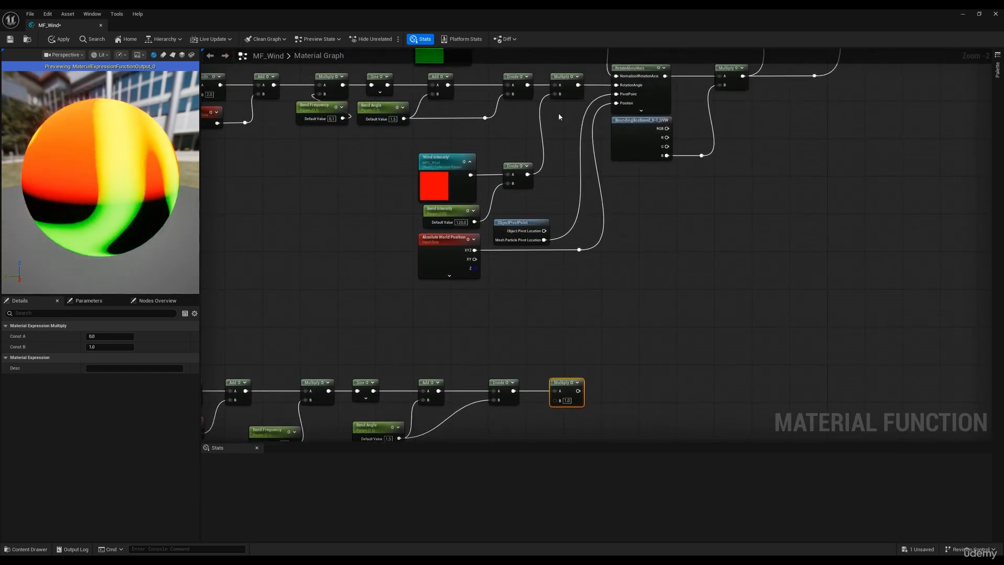
Copy the Wind Intensity collection parameter from the uppermost chain and paste it below the end of the new bend chain
right_drag(508, 342, 562, 201)
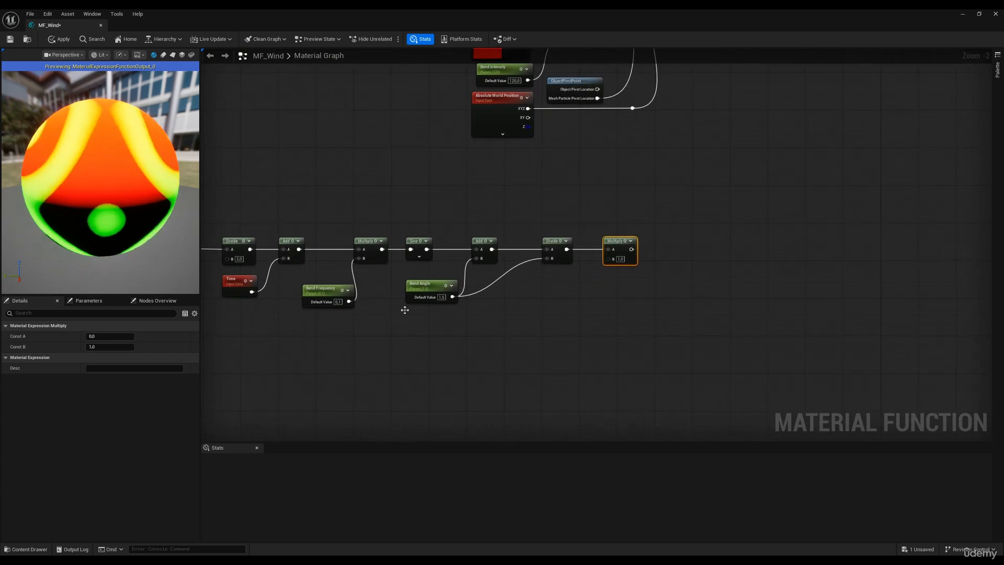
right_drag(414, 356, 537, 345)
scroll(523, 262, down, 2)
right_drag(496, 220, 549, 408)
right_drag(387, 140, 412, 227)
right_drag(413, 111, 411, 263)
right_drag(424, 144, 427, 213)
scroll(434, 209, up, 4)
right_drag(421, 286, 425, 285)
scroll(426, 285, down, 3)
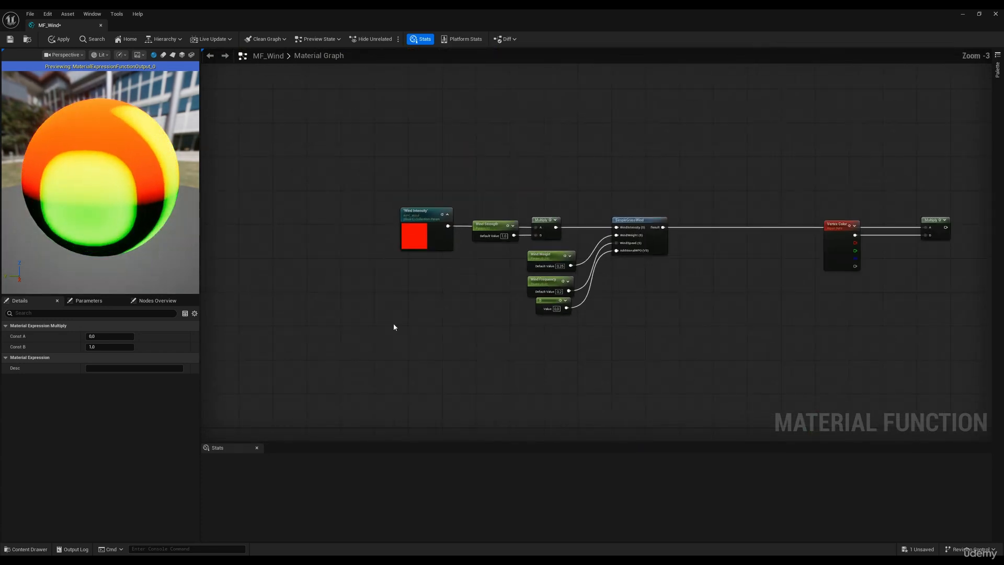
drag(393, 327, 964, 167)
click(425, 212)
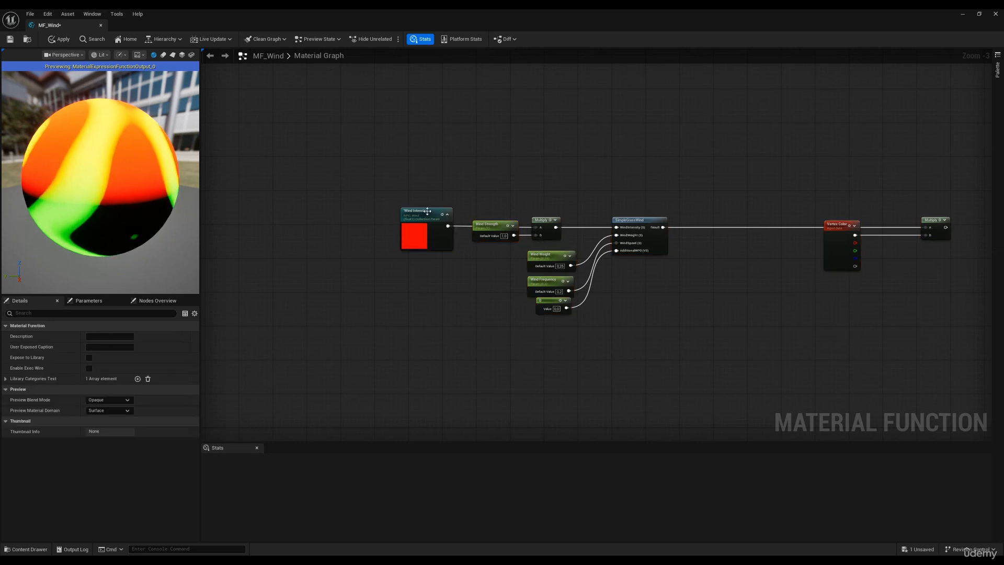
right_drag(421, 387, 383, 171)
scroll(384, 171, down, 4)
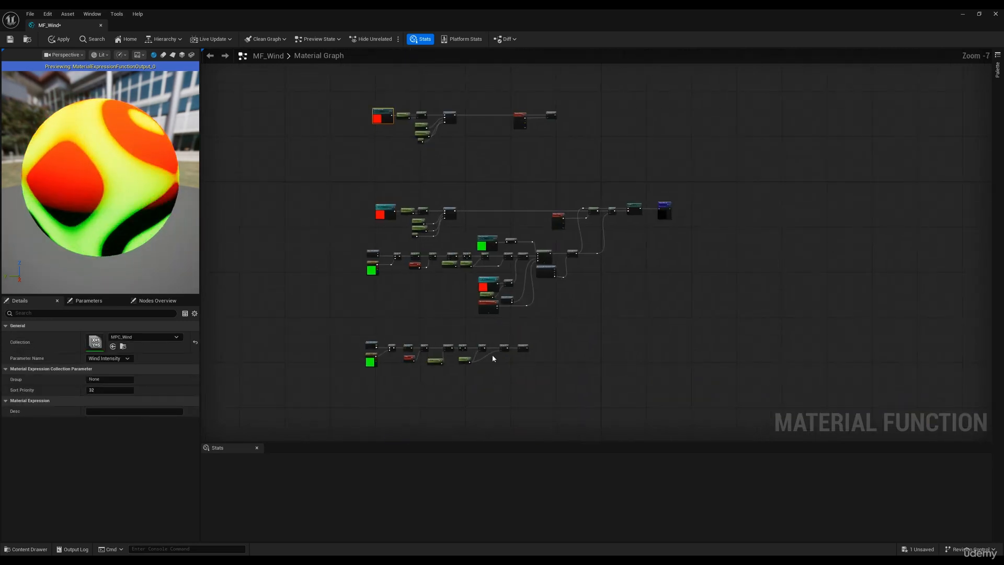
scroll(493, 360, up, 4)
right_drag(529, 345, 531, 391)
key(ctrl+v)
scroll(548, 414, up, 1)
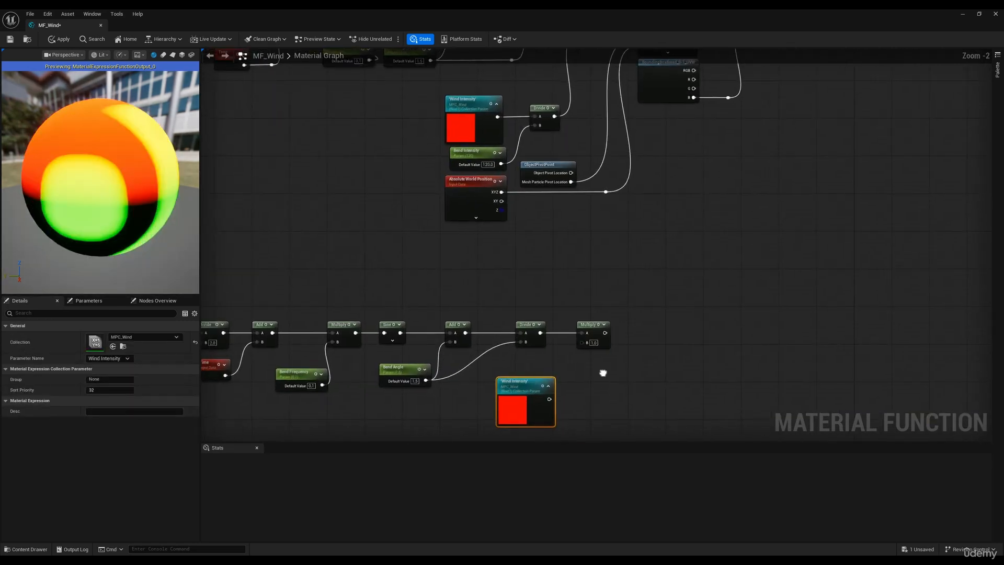
Divide the pasted Wind Intensity by a promoted Bend Intensity parameter with default 120, and place that parameter beneath the Wind Intensity node
drag(536, 389, 577, 372)
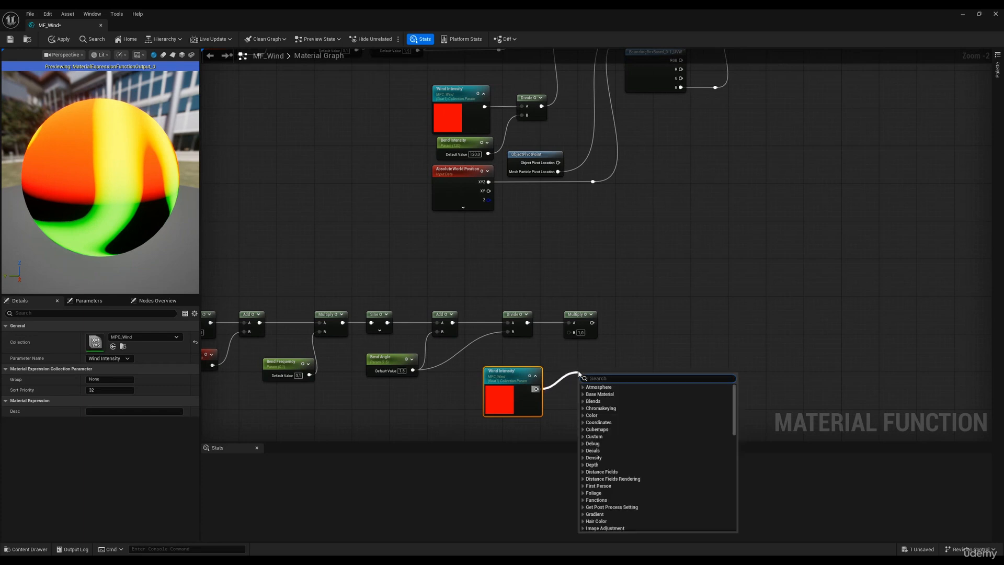
text(/)
click(601, 395)
right_click(584, 394)
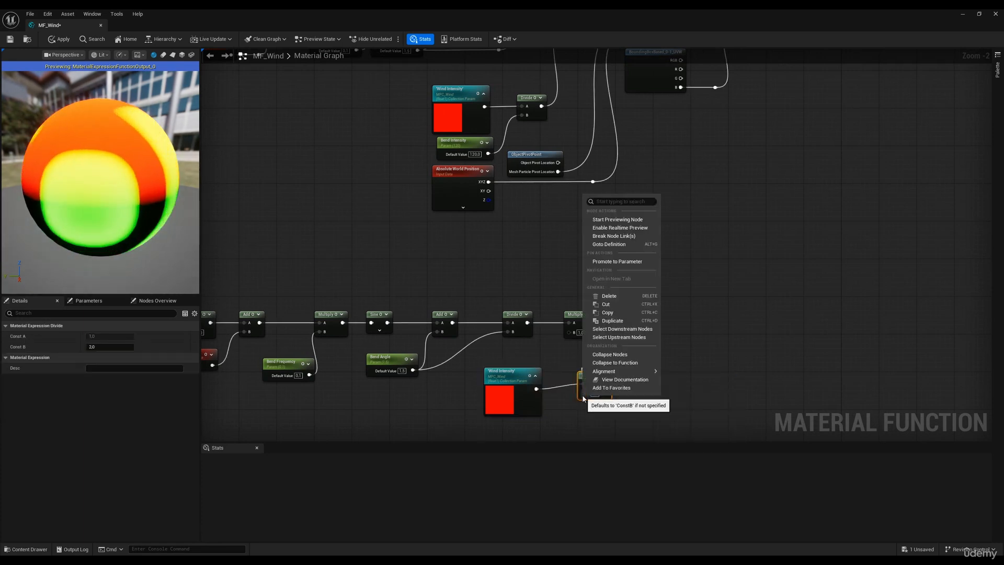
click(606, 262)
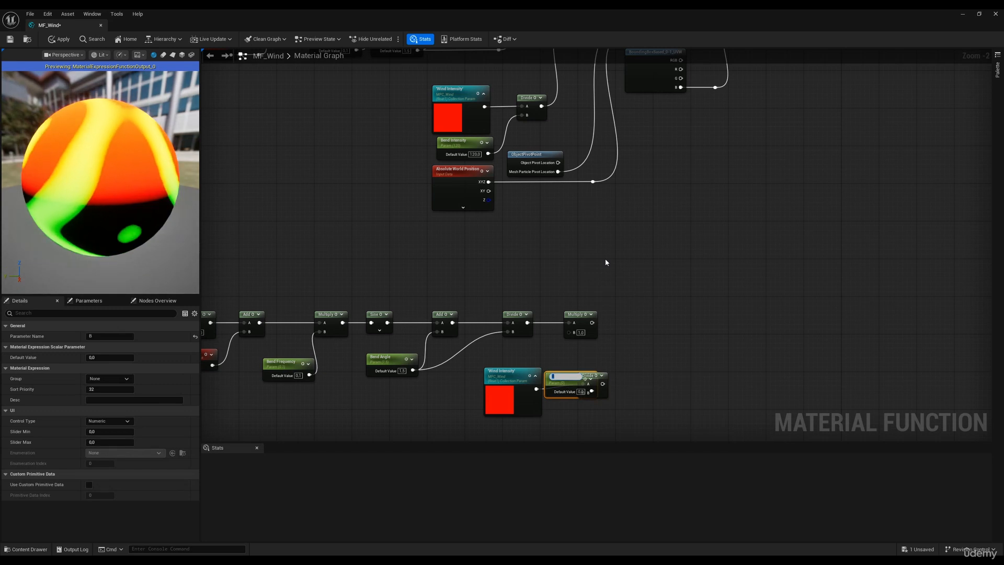
text(Bend Intensity)
key(Return)
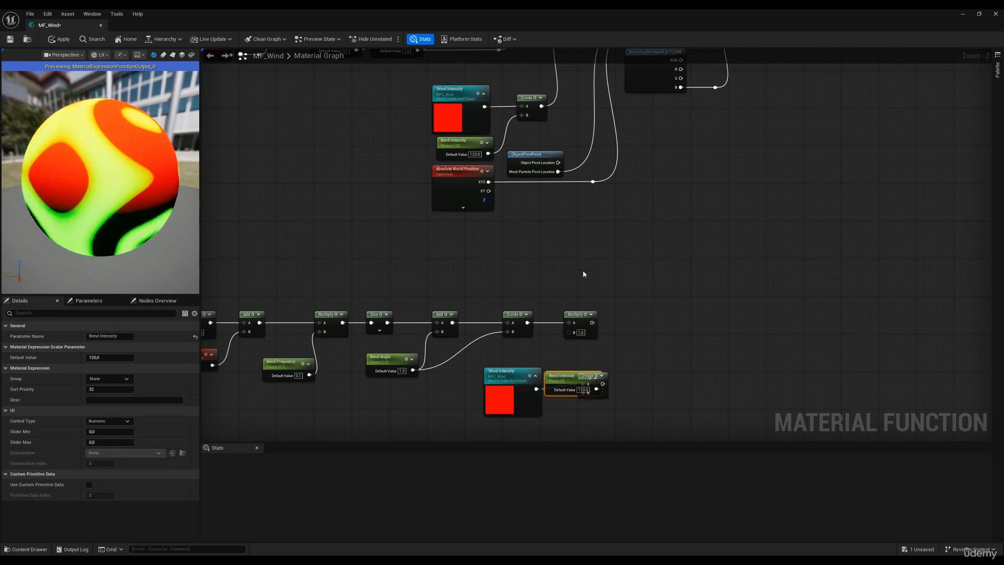
drag(569, 383, 579, 428)
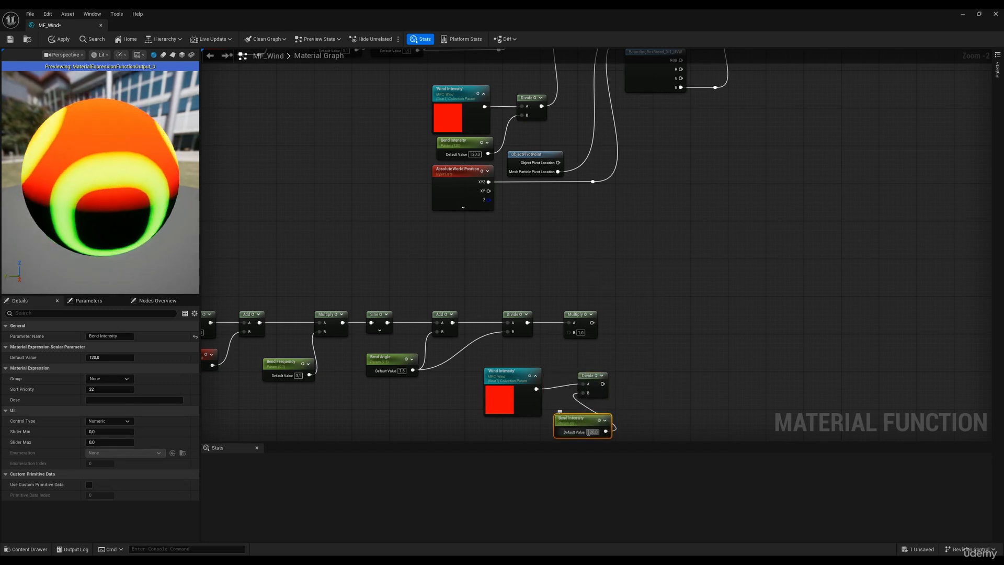
right_drag(591, 421, 608, 363)
drag(608, 363, 537, 364)
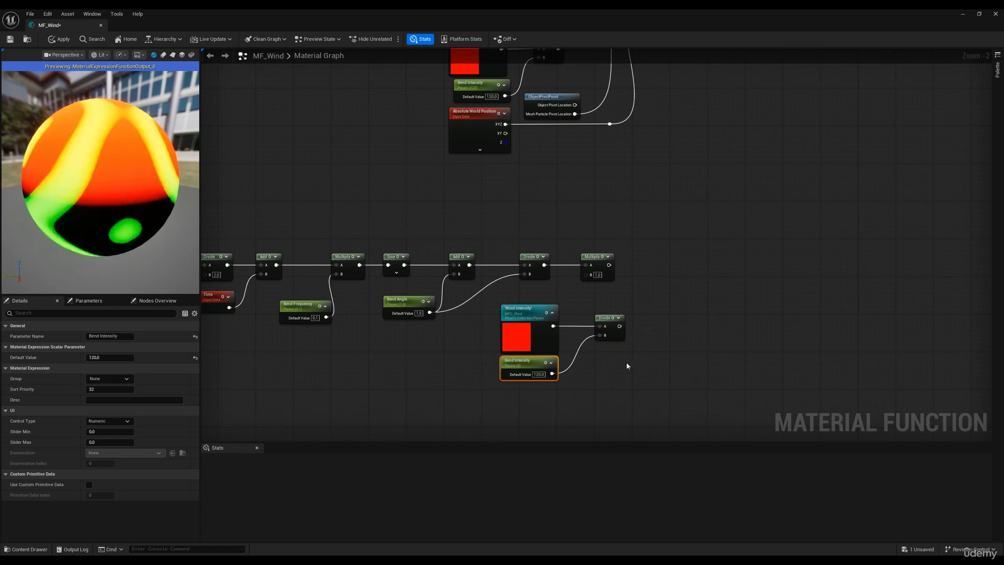
Move the chain's last Multiply farther right and connect the Wind Intensity Divide result to its B input
click(654, 334)
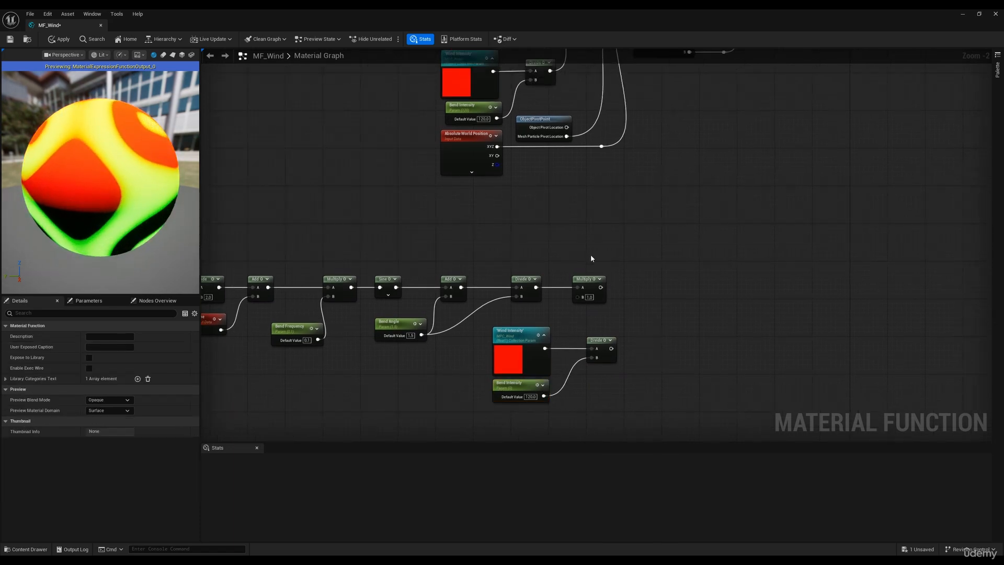
right_drag(591, 259, 581, 307)
drag(594, 328, 693, 329)
click(634, 294)
mouse_move(624, 266)
right_down()
mouse_move(635, 327)
mouse_move(619, 252)
right_up()
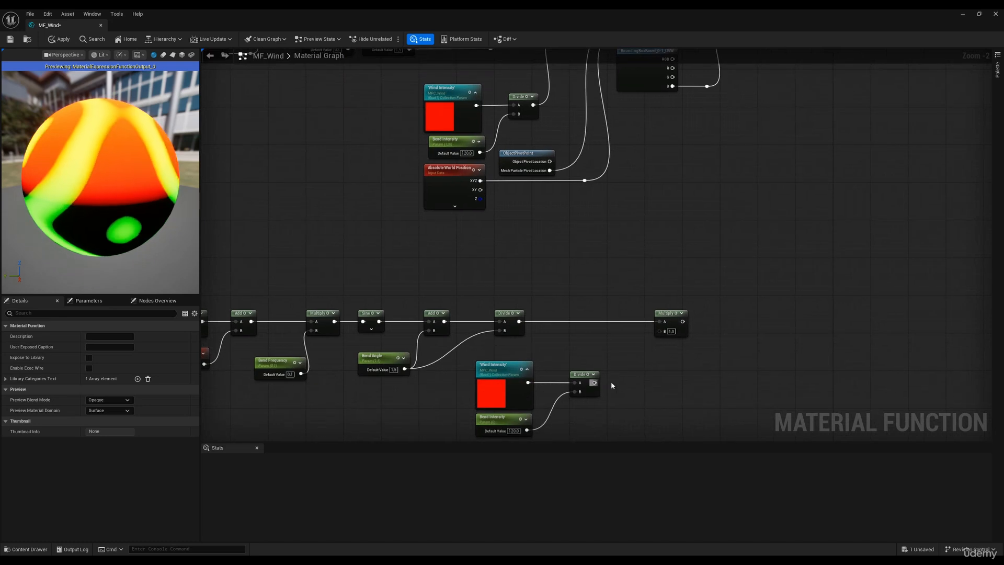
right_drag(611, 382, 614, 342)
drag(553, 314, 495, 378)
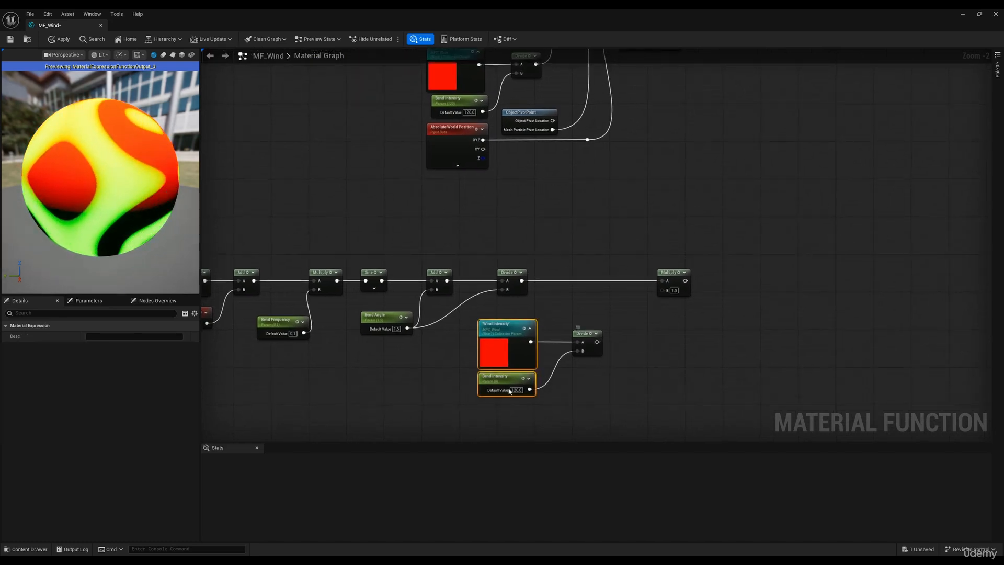
drag(596, 342, 662, 290)
Add a RotateAboutAxis node after the last Multiply and connect the Multiply result to its RotationAngle input
right_drag(661, 291, 559, 317)
drag(585, 307, 640, 312)
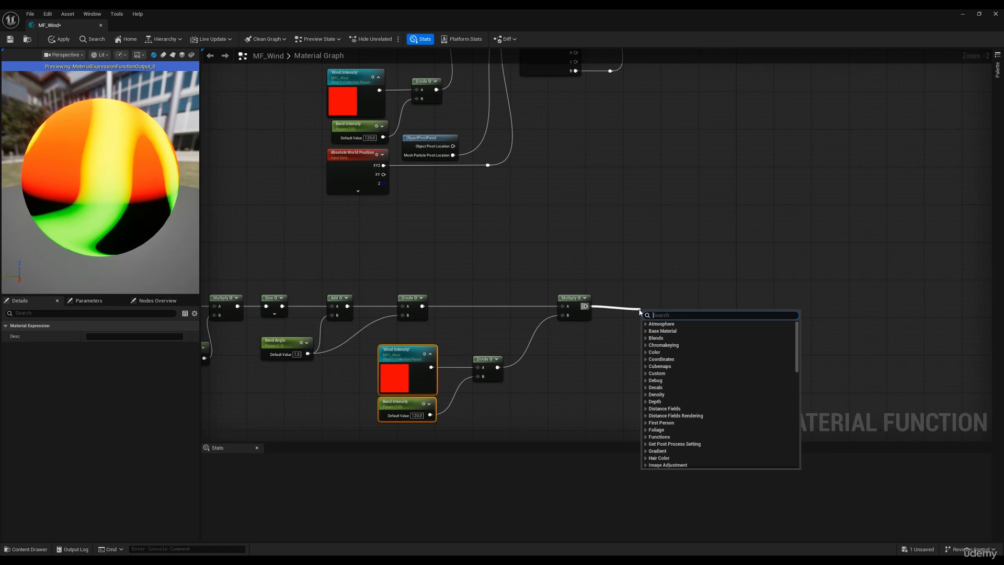
text(pivot)
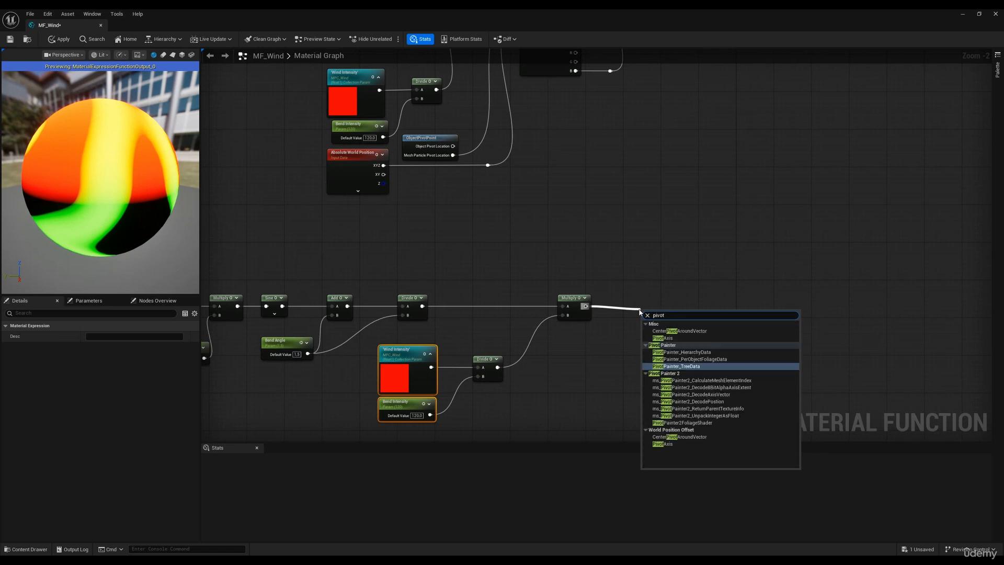
key(BackSpace)
key(BackSpace)
key(BackSpace)
key(BackSpace)
key(BackSpace)
text(rotate about axis)
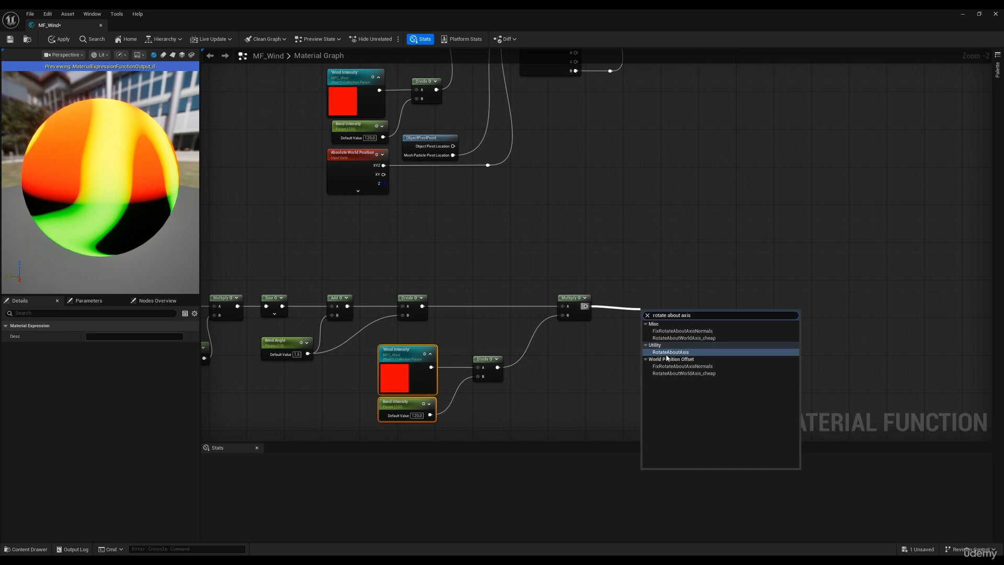
click(669, 352)
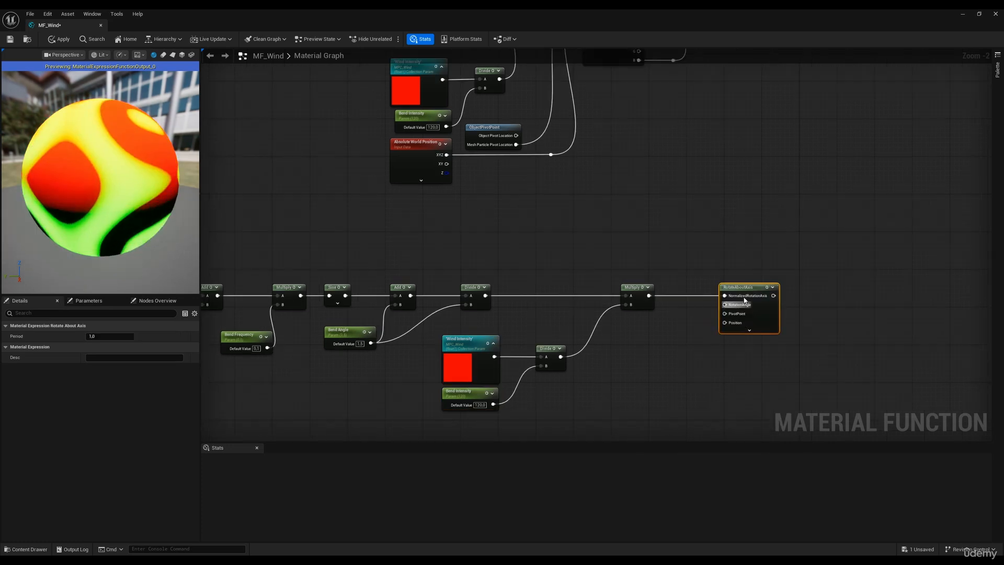
scroll(725, 293, up, 2)
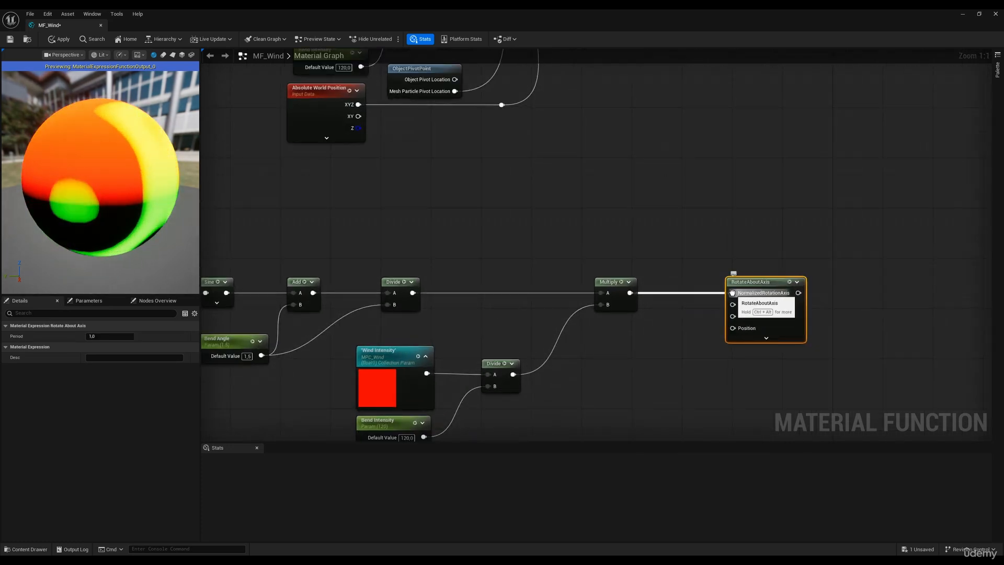
ctrl+drag(733, 293, 751, 276)
Align the nodes of the new bend chain with the RotationAngle input of the new RotateAboutAxis node
scroll(555, 302, down, 4)
right_drag(506, 311, 635, 292)
drag(260, 370, 719, 247)
scroll(749, 304, up, 4)
right_drag(749, 304, 625, 322)
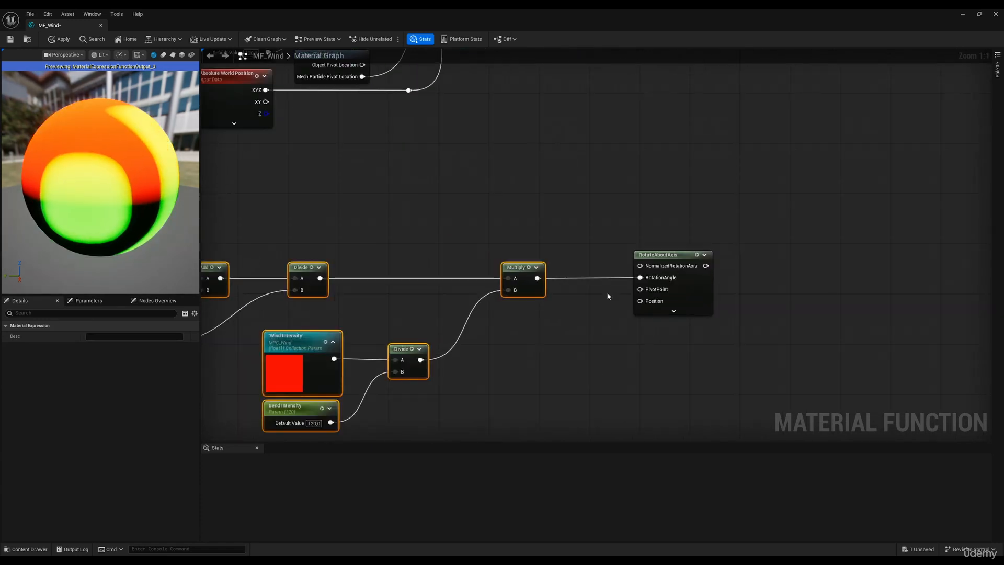
Add a CollectionParameter node using MPC_Wind above the last Multiply and set its parameter to Wind Direction
right_drag(580, 233, 632, 250)
click(502, 235)
right_click(490, 226)
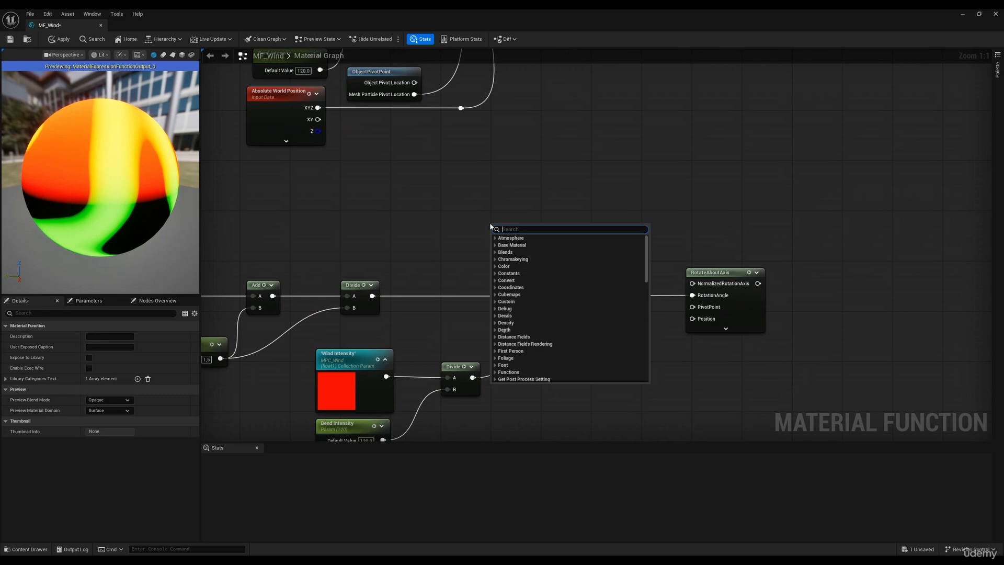
text(collection)
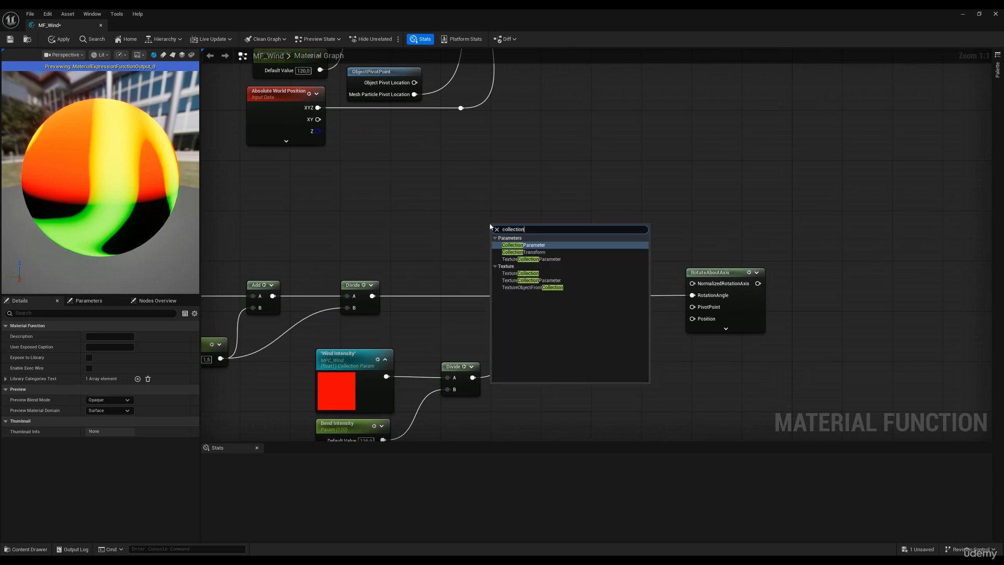
click(517, 249)
drag(518, 222, 511, 210)
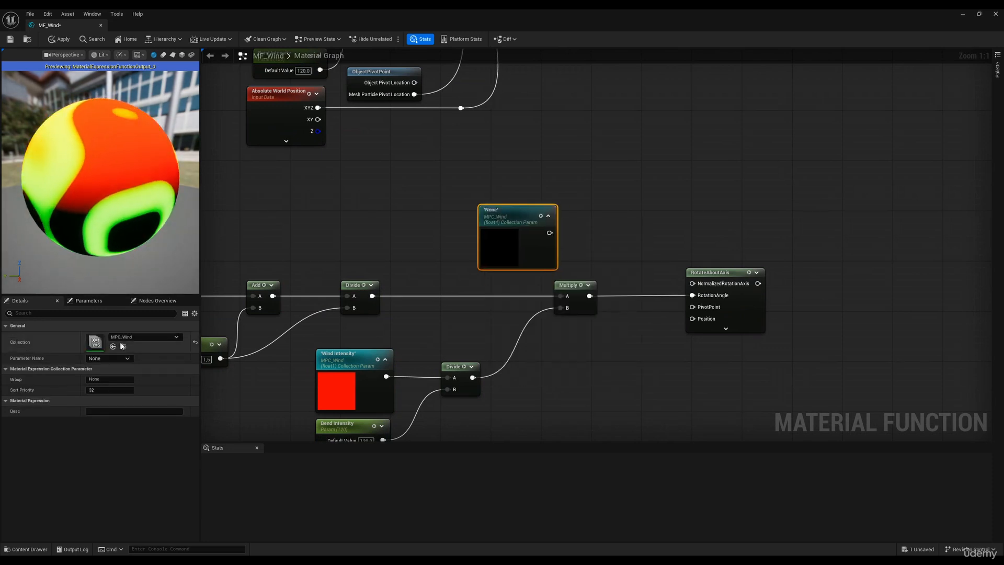
click(110, 361)
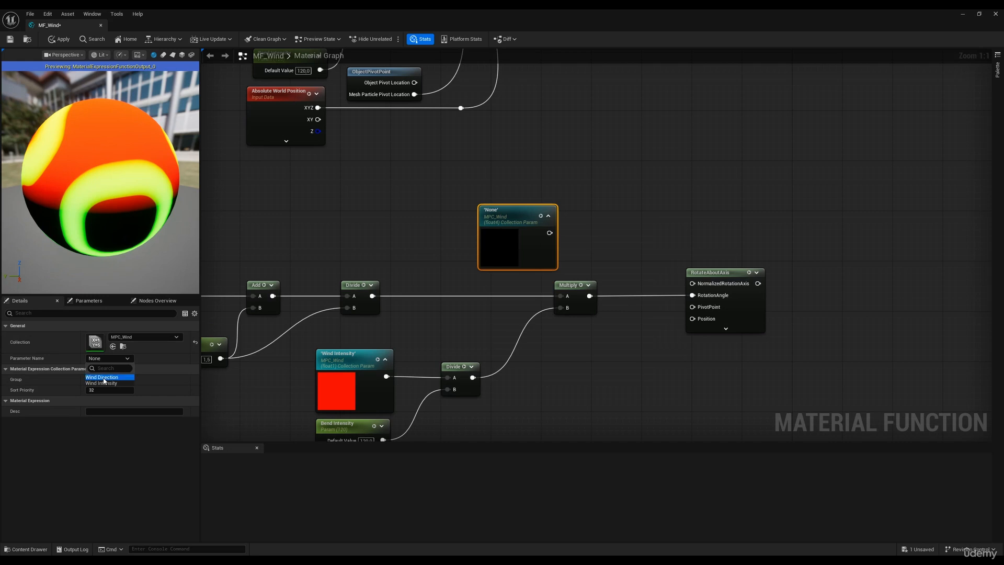
click(103, 377)
click(570, 249)
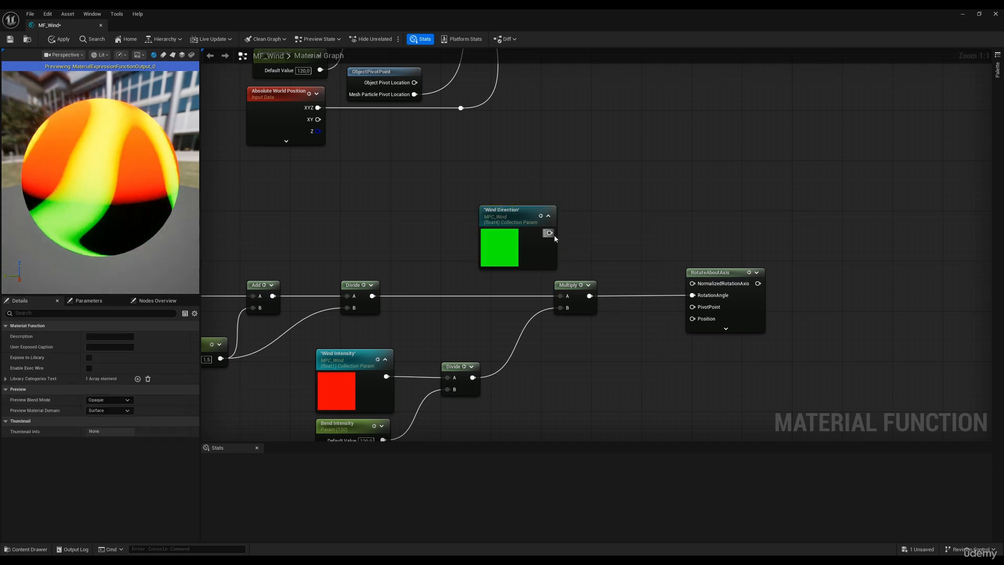
Add a Normalize node after Wind Direction and connect its output to the NormalizedRotationAxis input of the new RotateAboutAxis node
drag(554, 234, 577, 235)
text(normali)
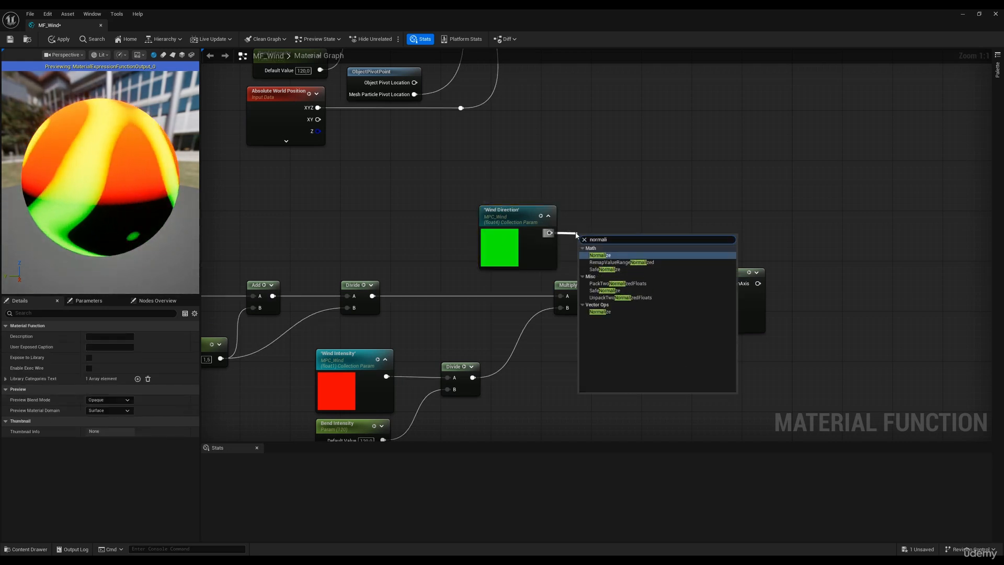
click(591, 255)
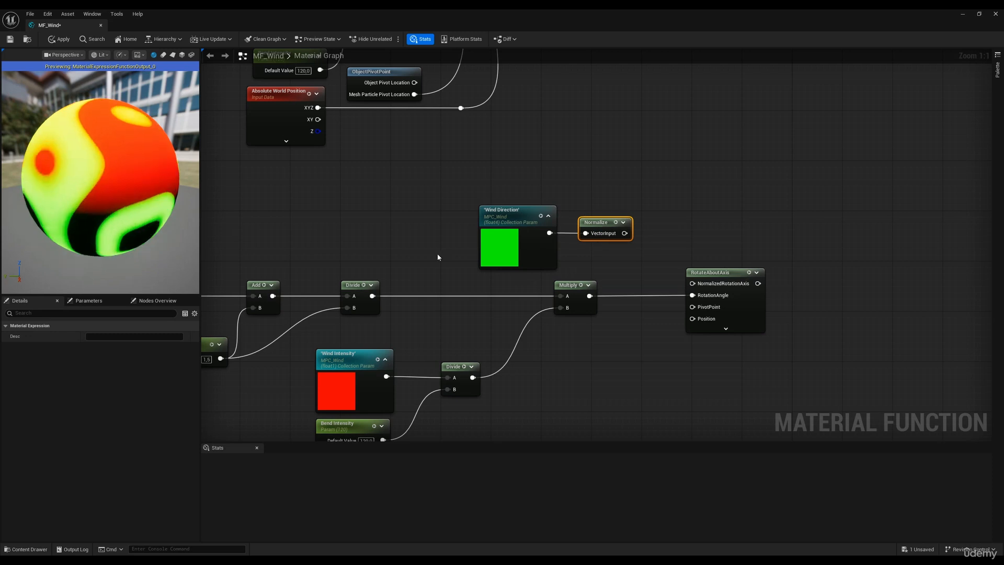
click(647, 230)
drag(624, 233, 693, 283)
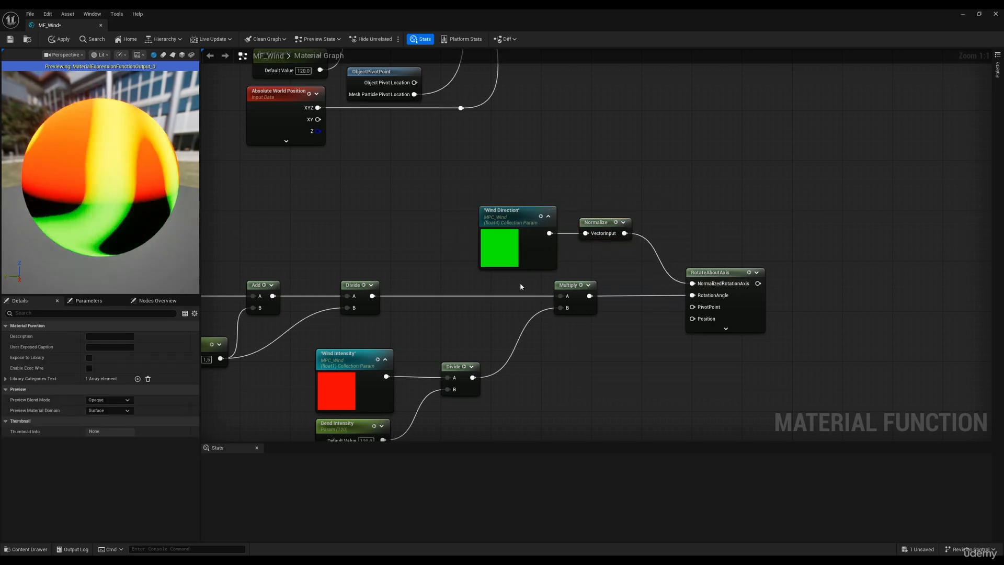
Add a WorldPosition node, connect its XYZ output to the Position input of the new RotateAboutAxis, and place it below that node
right_drag(519, 282, 560, 287)
right_drag(512, 124, 539, 243)
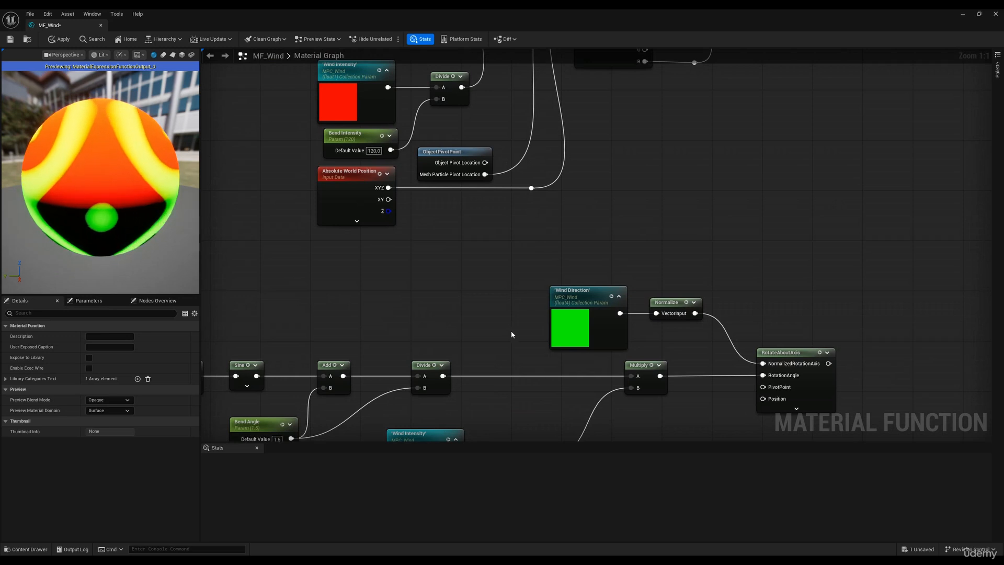
right_drag(516, 337, 493, 180)
right_click(595, 336)
text(wol)
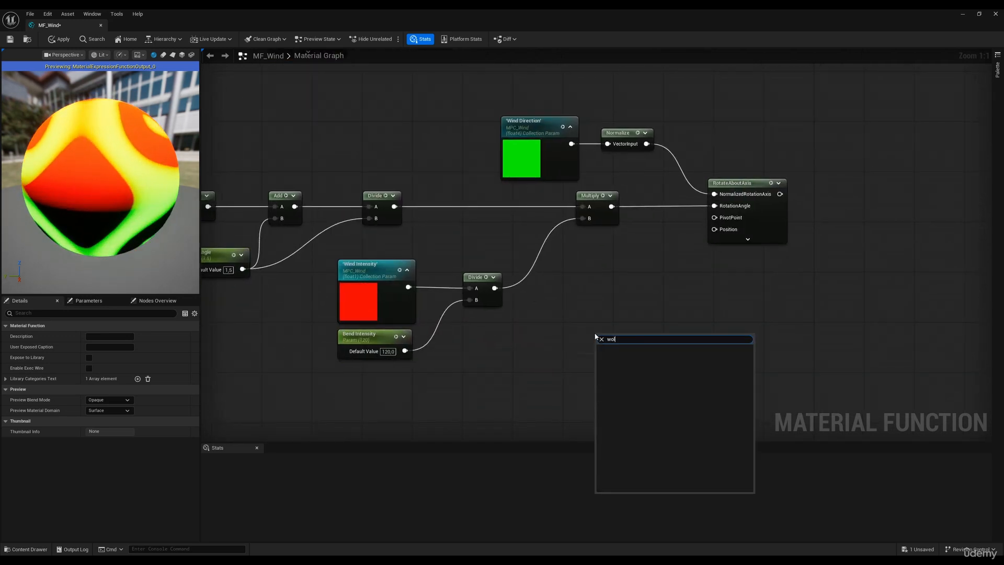
text(r)
key(BackSpace)
key(BackSpace)
text(rld po)
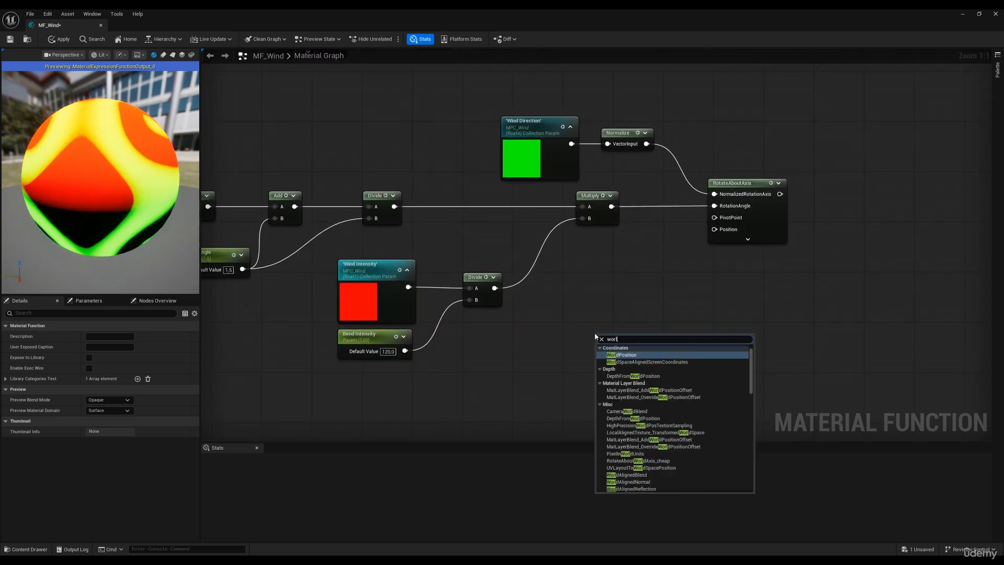
click(637, 357)
drag(637, 358, 709, 270)
drag(716, 232, 715, 231)
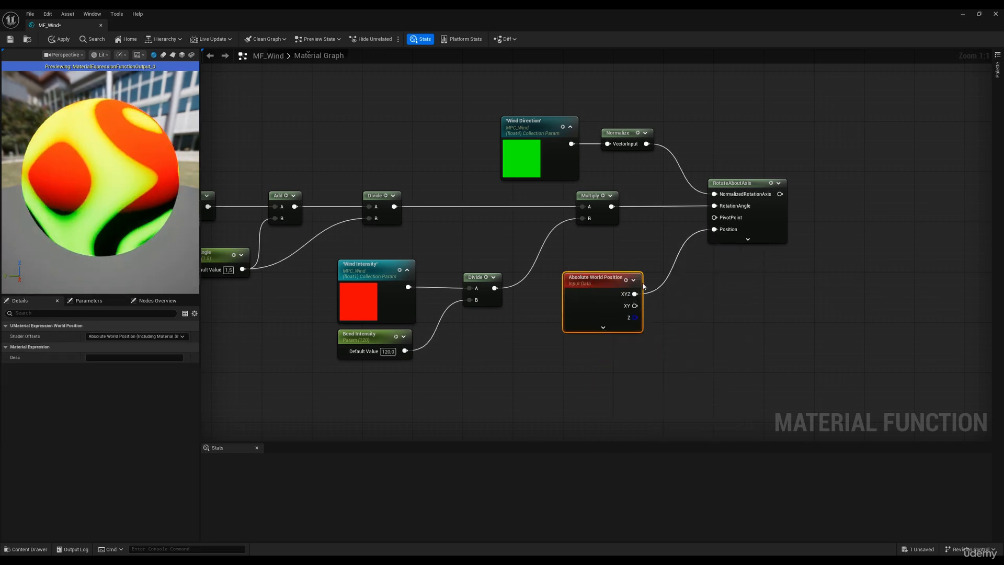
drag(615, 300, 647, 349)
Add an ObjectPivotPoint node above Absolute World Position and connect its Mesh Particle Pivot Location to the new RotateAboutAxis PivotPoint input
right_drag(459, 165, 475, 325)
right_drag(415, 136, 472, 201)
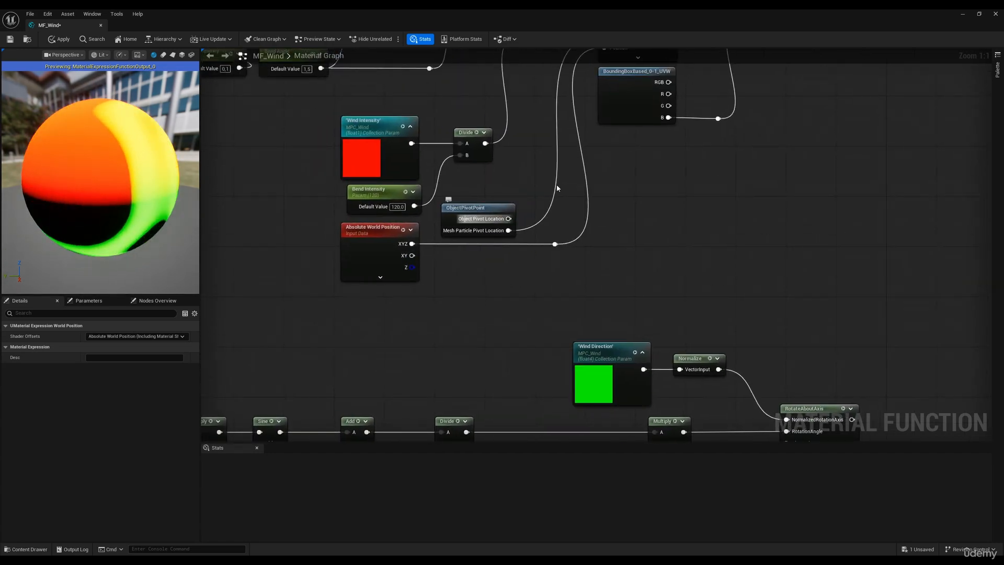
right_drag(557, 189, 552, 241)
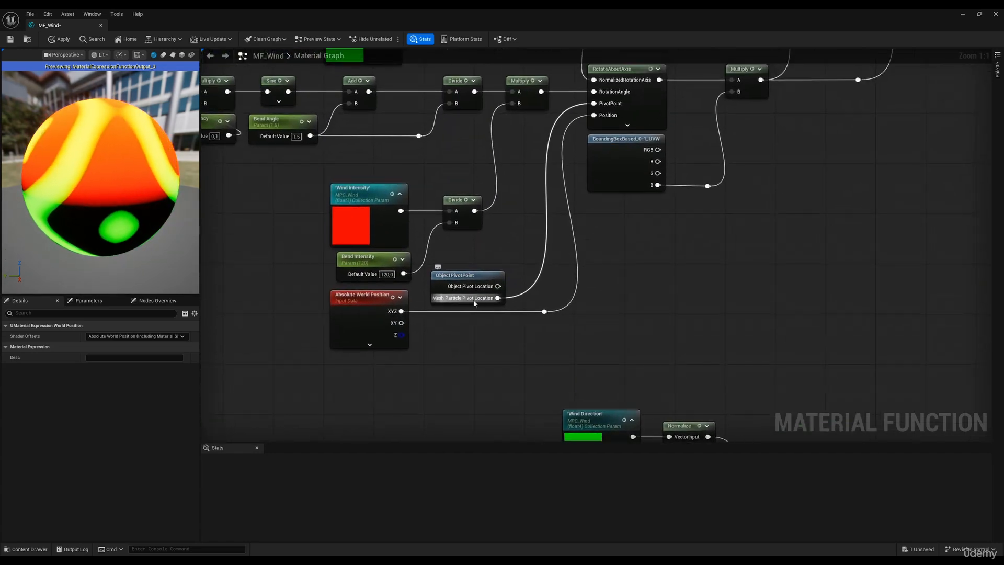
right_drag(565, 296, 643, 164)
scroll(557, 334, down, 3)
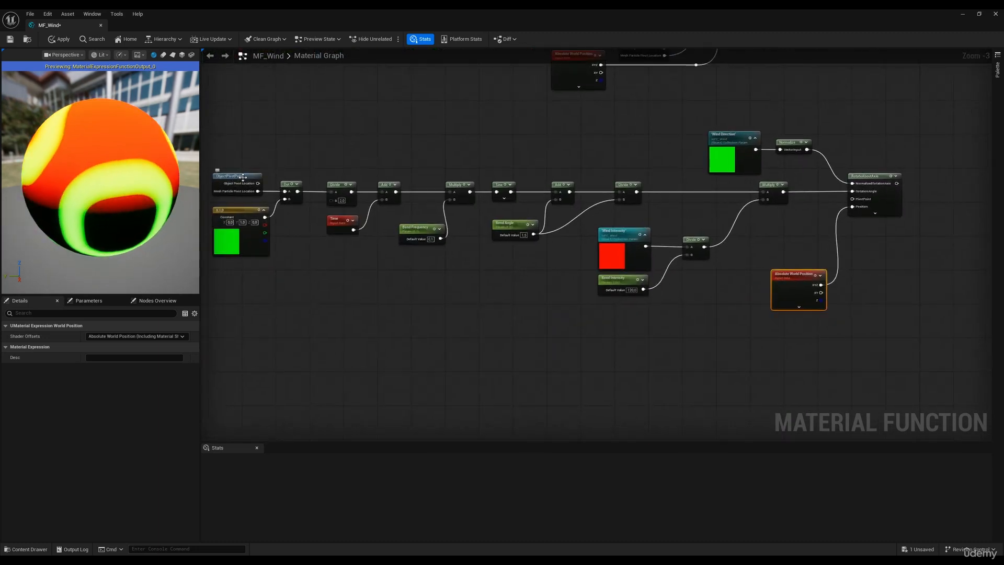
right_drag(650, 298, 536, 303)
right_click(665, 242)
text(o)
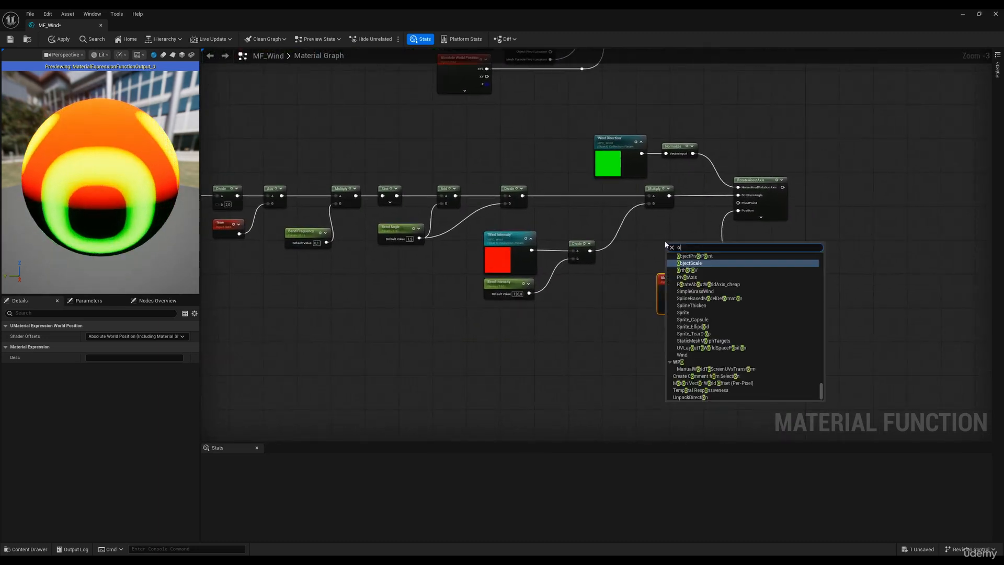
text(bject pivot)
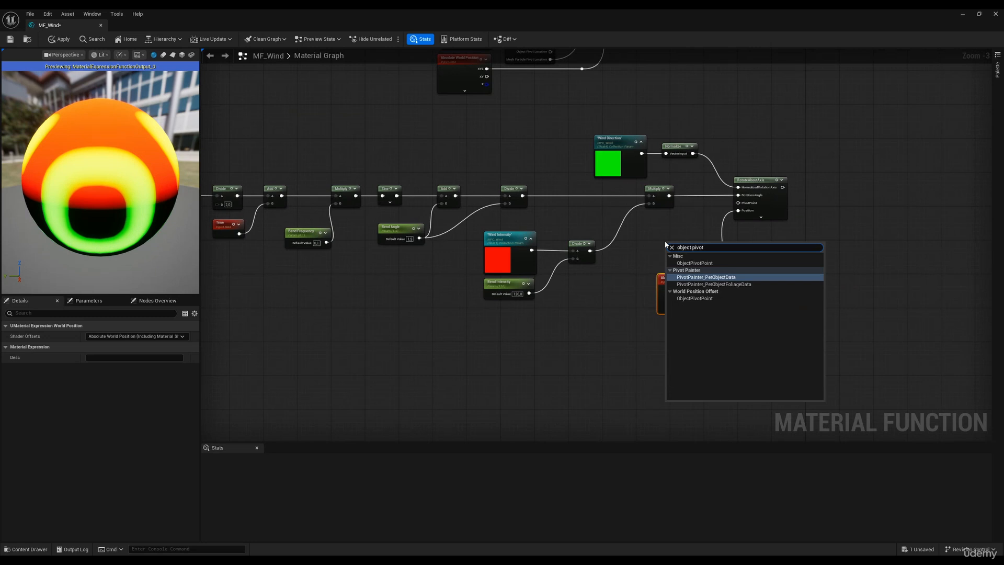
click(715, 263)
scroll(665, 253, up, 3)
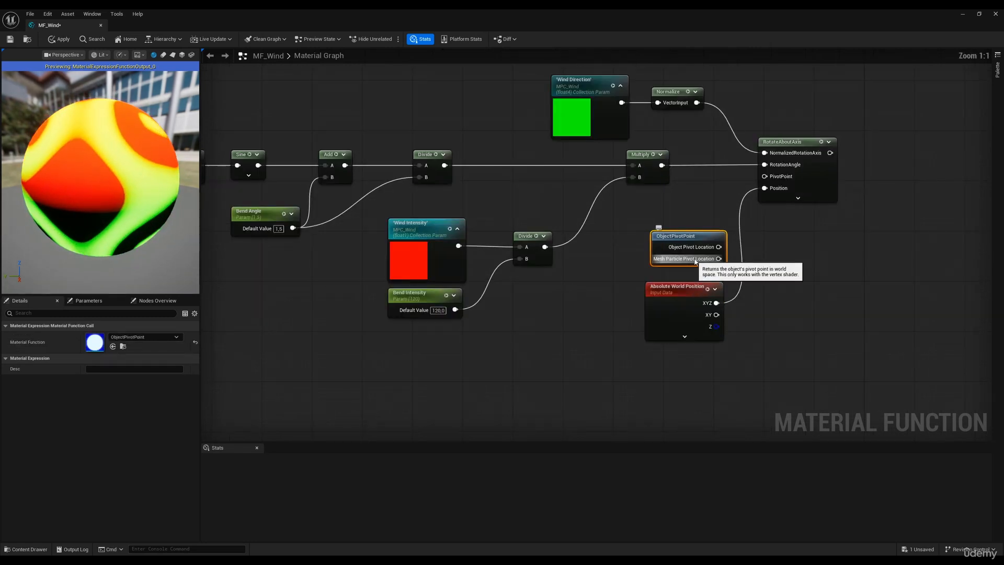
drag(719, 259, 765, 178)
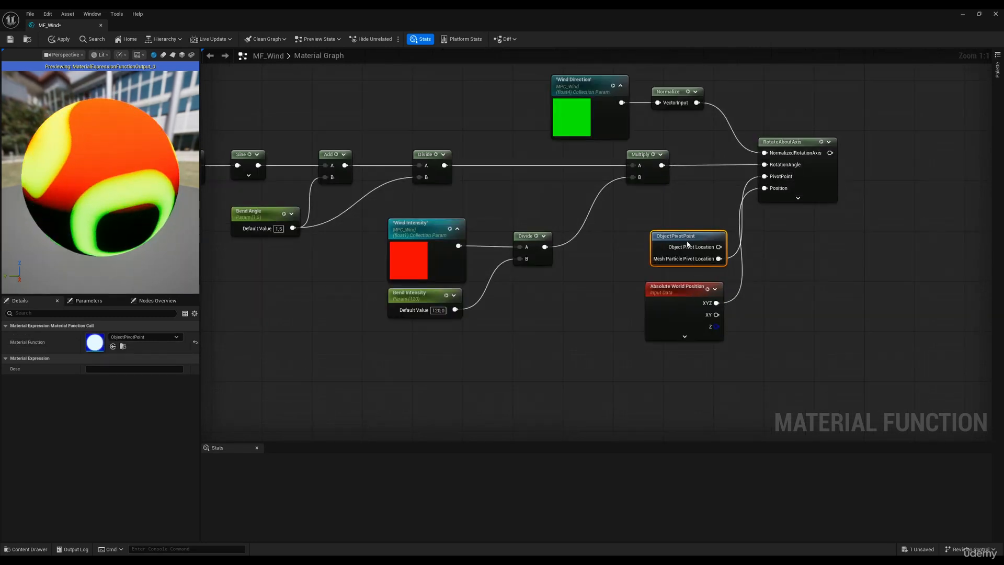
drag(686, 241, 669, 240)
right_drag(712, 189, 670, 250)
click(671, 250)
Compare the new bend chain with the finished reference bend chain above it
scroll(671, 250, down, 2)
right_drag(654, 180, 682, 340)
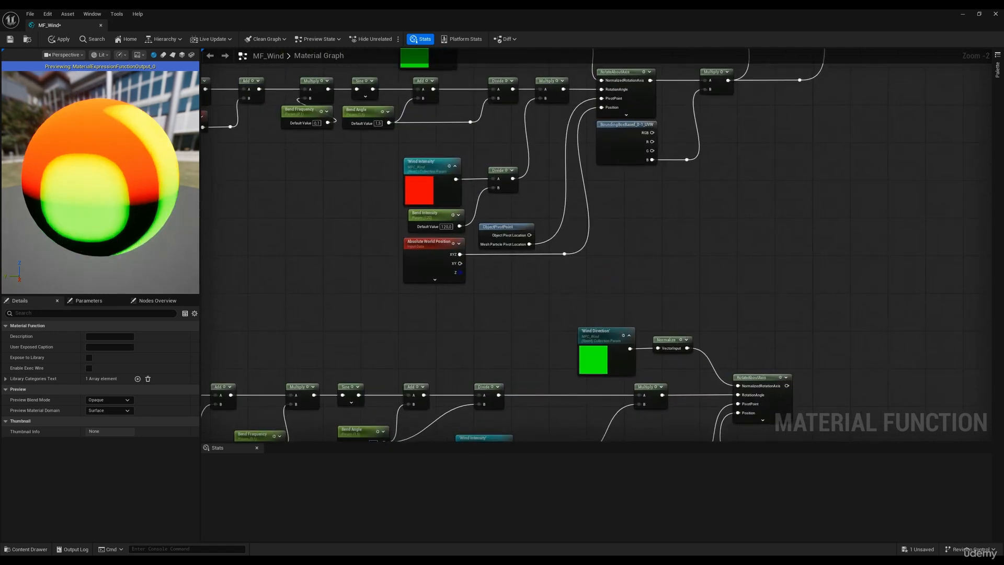
right_drag(664, 231, 688, 290)
scroll(687, 289, down, 2)
right_drag(436, 261, 440, 282)
drag(391, 228, 622, 202)
drag(506, 358, 641, 153)
right_drag(726, 317, 704, 161)
click(689, 248)
scroll(700, 165, down, 2)
drag(423, 307, 730, 210)
right_drag(731, 210, 606, 287)
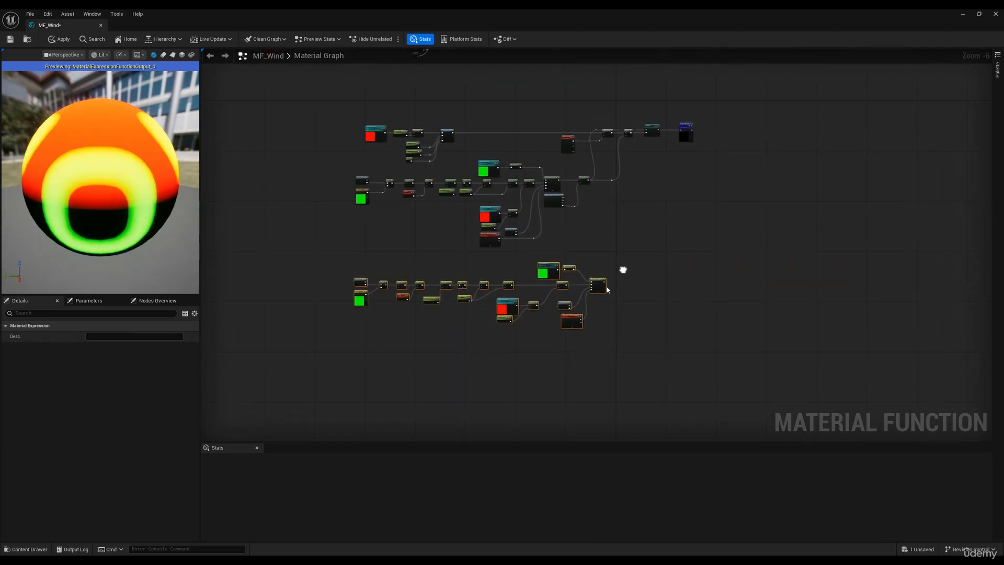
scroll(608, 285, up, 5)
scroll(617, 214, down, 2)
right_drag(616, 203, 627, 304)
Add a Multiply node after the new RotateAboutAxis and connect the RotateAboutAxis result to its A input
click(695, 374)
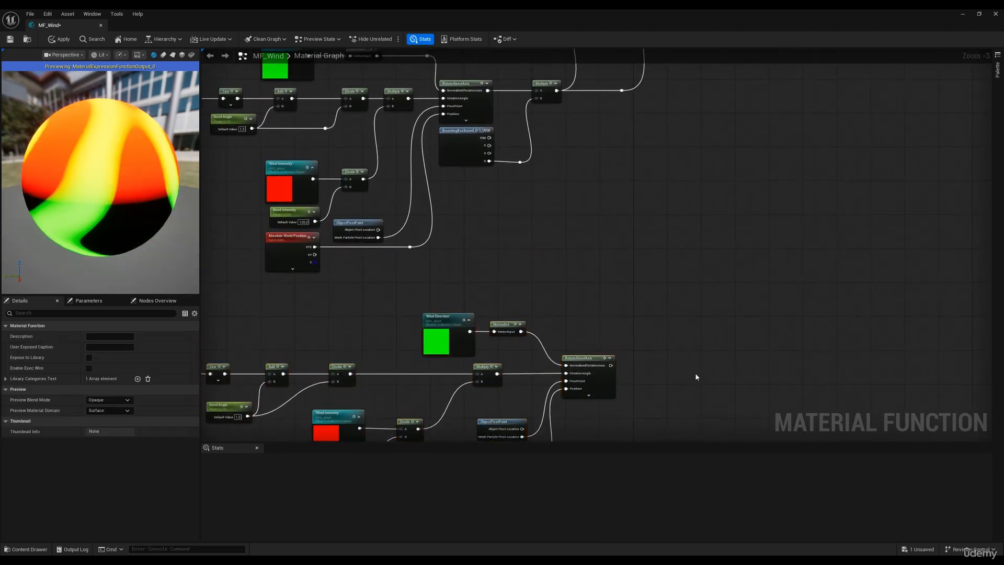
click(676, 366)
scroll(677, 366, up, 3)
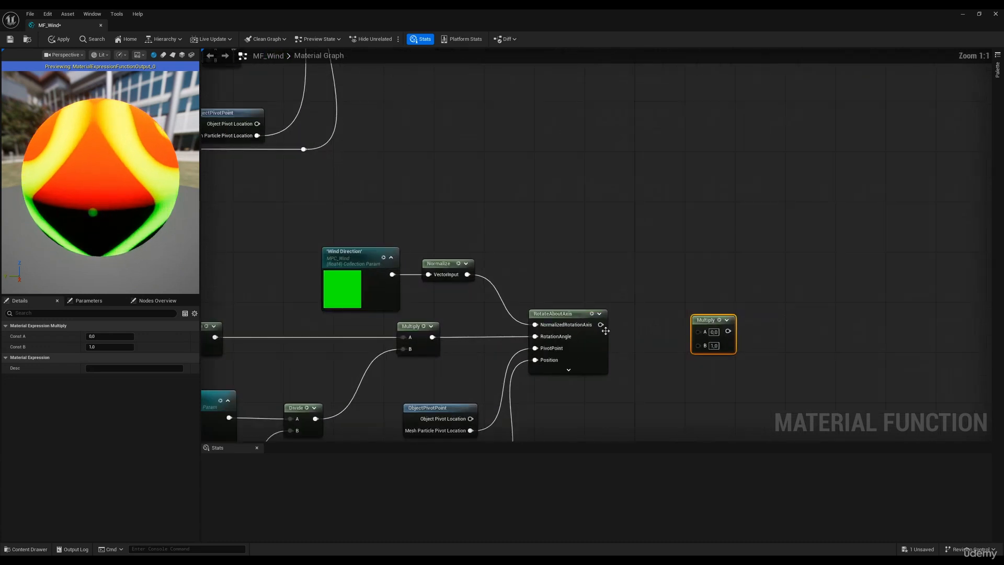
drag(601, 324, 699, 332)
Add a BoundingBoxBased_0-1_UVW node below RotateAboutAxis and connect its B channel to the B input of the final Multiply
right_drag(544, 262, 588, 145)
right_click(630, 344)
text(bounding)
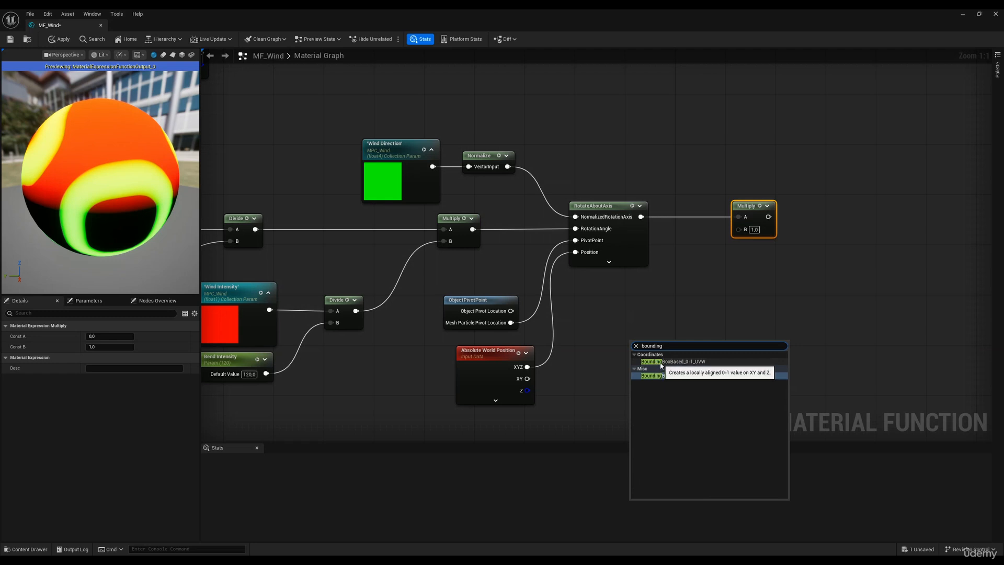
click(660, 365)
drag(674, 342, 630, 320)
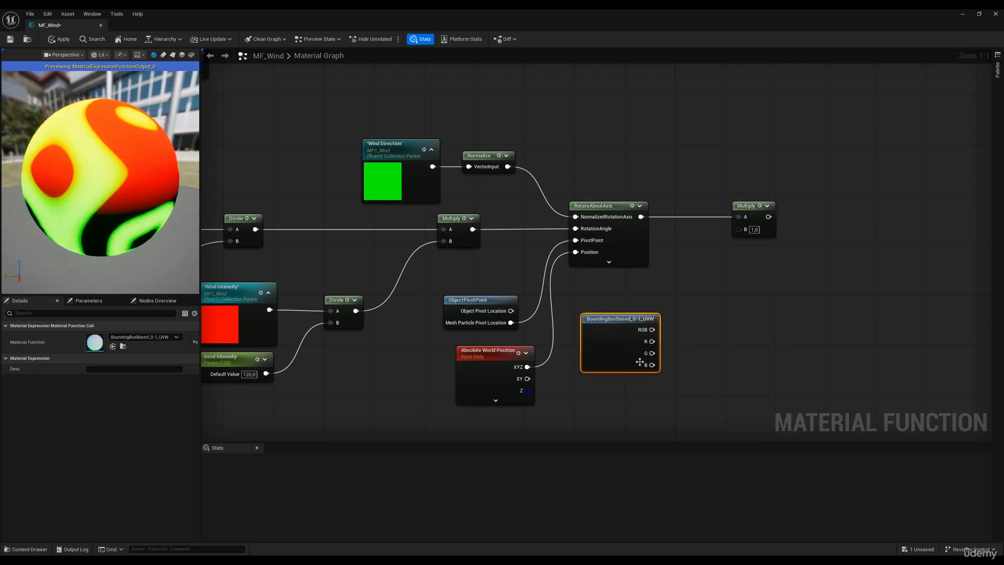
drag(652, 365, 743, 235)
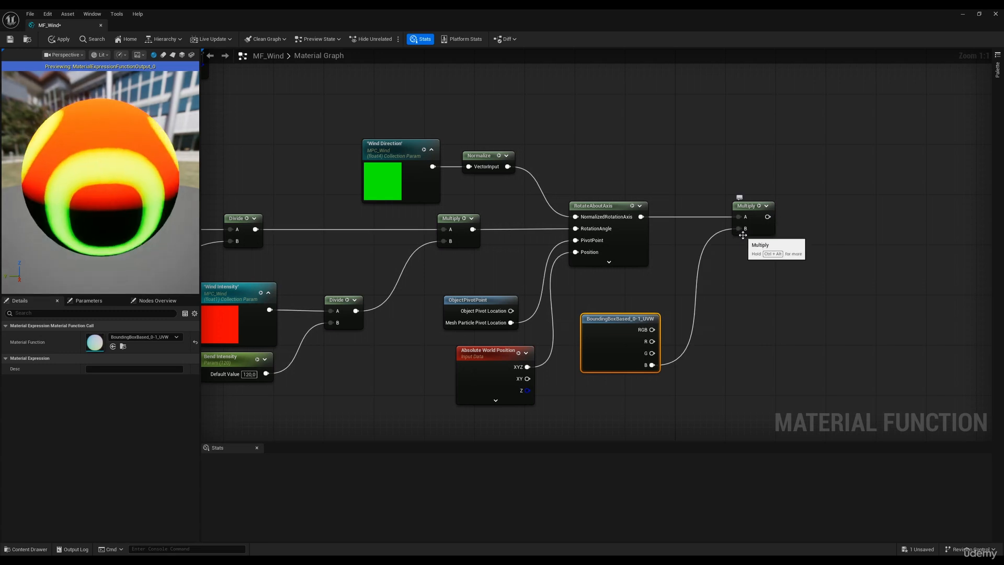
click(623, 293)
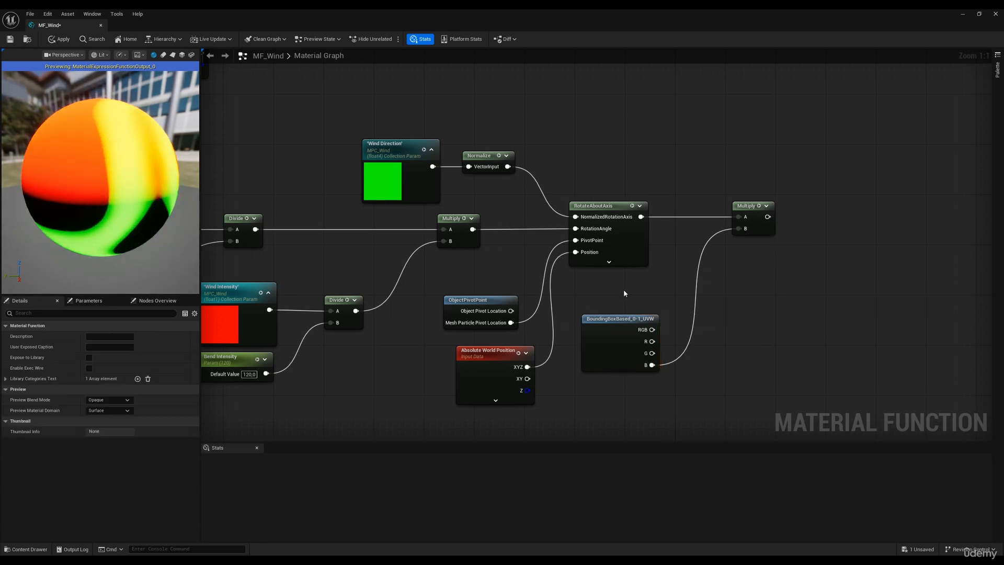
Examine the bounding-box mask at the end of the reference bend chain and compare the overall layout of both chains
scroll(636, 301, down, 3)
right_drag(632, 297, 642, 359)
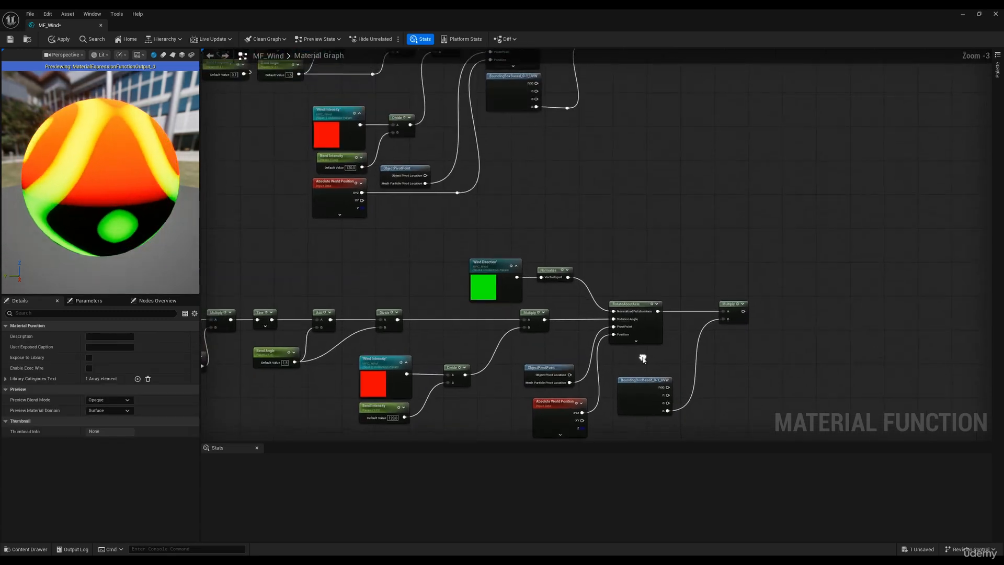
click(592, 126)
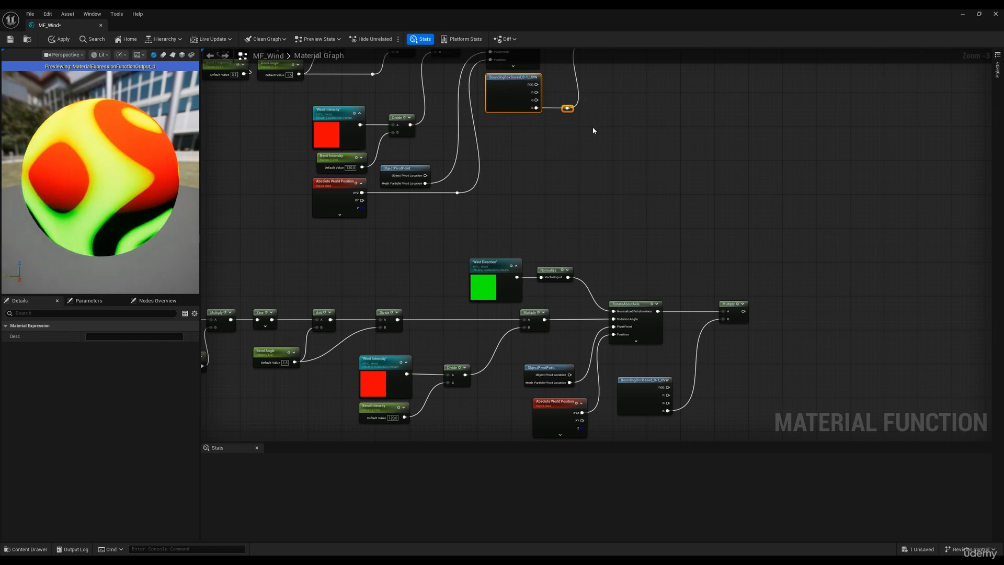
right_drag(614, 137, 533, 266)
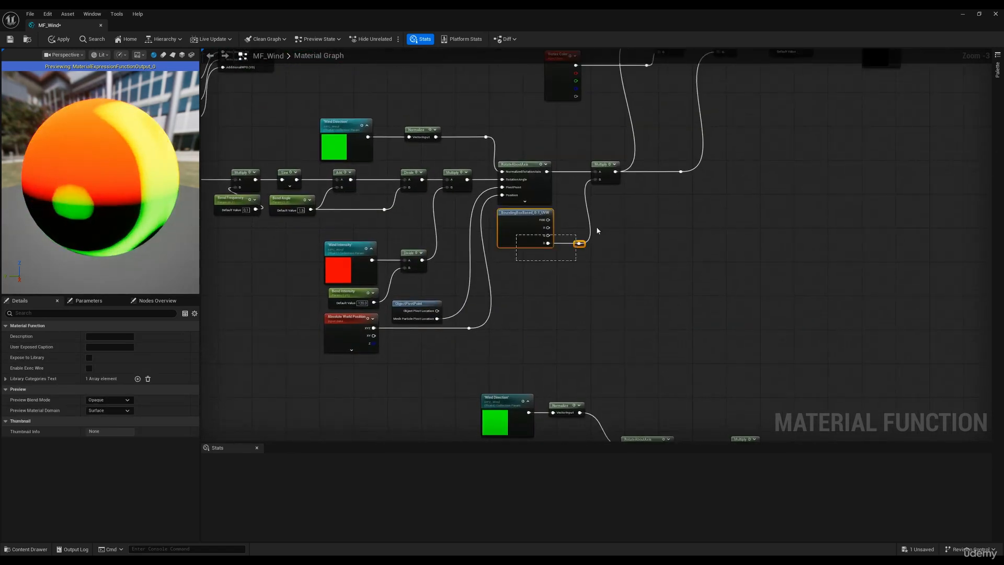
drag(597, 230, 596, 231)
click(572, 234)
scroll(435, 210, down, 3)
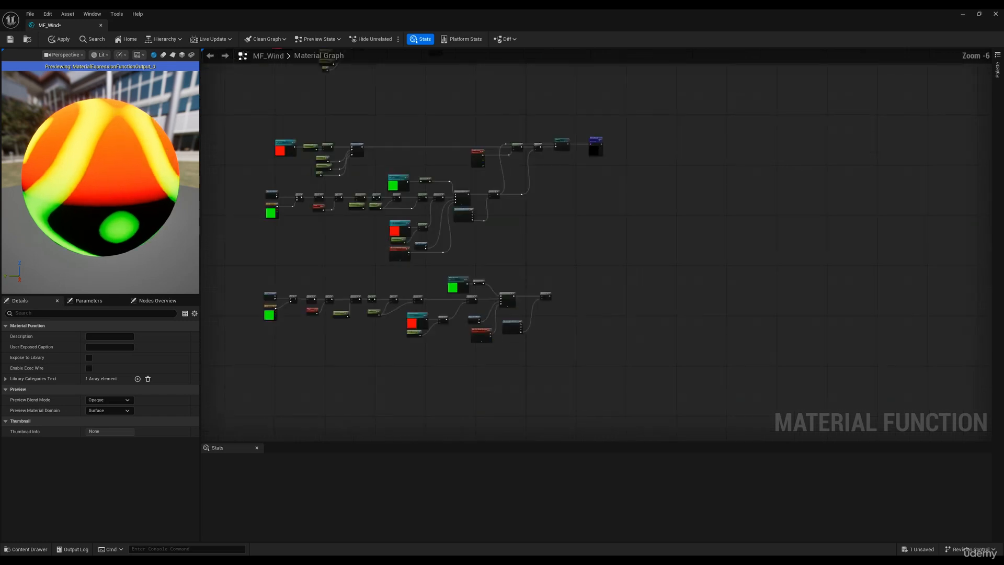
right_drag(430, 207, 492, 202)
drag(333, 233, 475, 194)
Examine how the reference graph combines the Vertex Color Multiply and the bend result ahead of the Trunk ? switch
click(587, 248)
scroll(578, 242, up, 4)
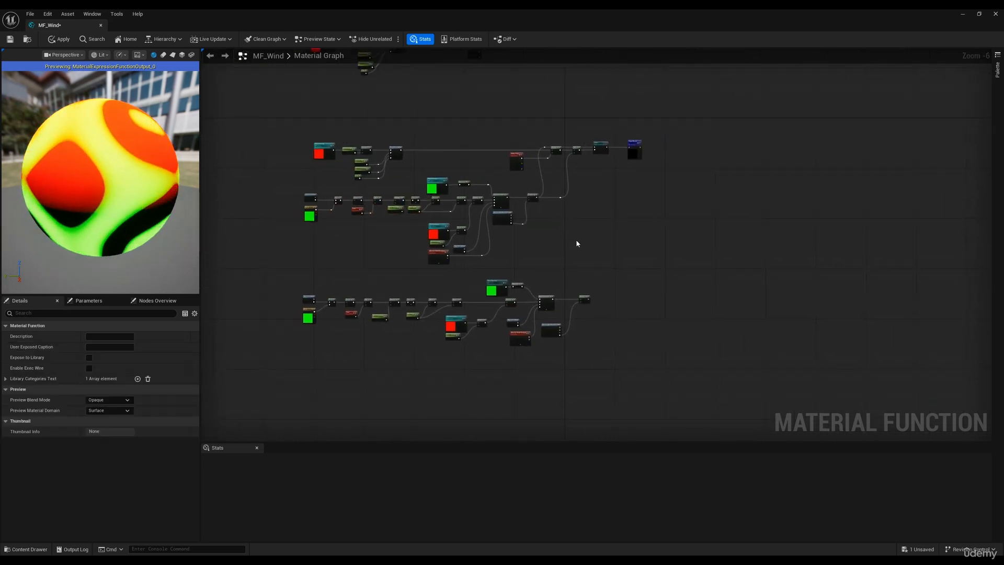
scroll(560, 264, down, 3)
right_drag(560, 264, 585, 302)
right_drag(473, 215, 509, 279)
scroll(509, 279, up, 4)
scroll(509, 277, up, 1)
right_drag(450, 242, 507, 288)
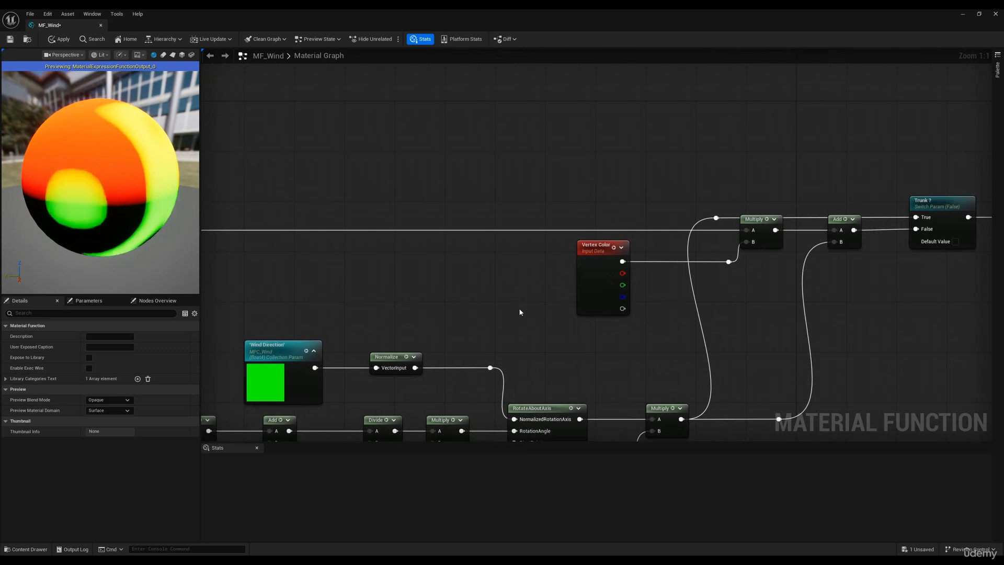
drag(520, 308, 650, 263)
drag(721, 272, 762, 215)
scroll(544, 158, down, 5)
right_drag(525, 131, 553, 293)
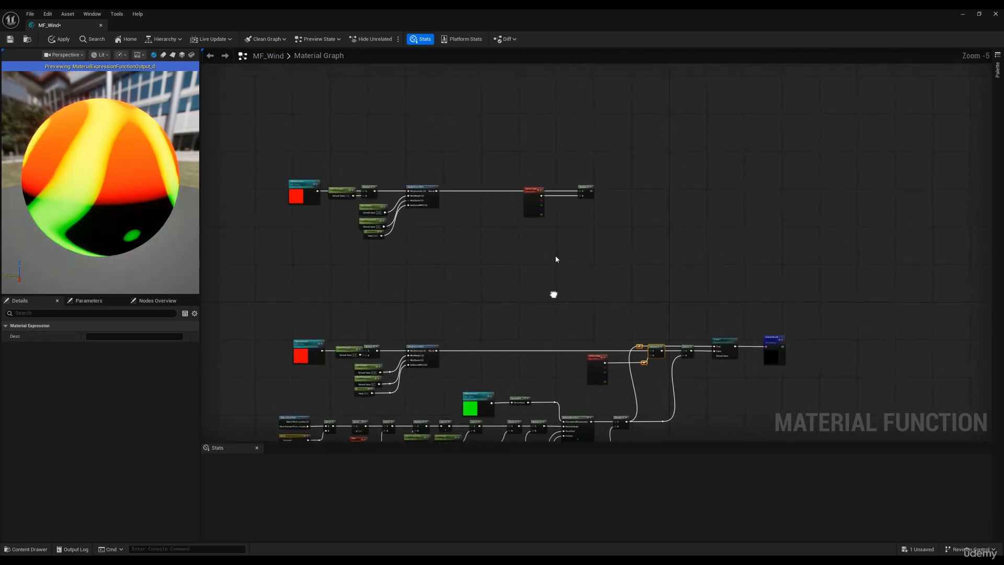
Examine the new SimpleGrassWind chain with its Vertex Color and Multiply nodes, and the spacing to the bend chain
scroll(546, 244, up, 5)
drag(645, 86, 646, 86)
drag(449, 193, 649, 96)
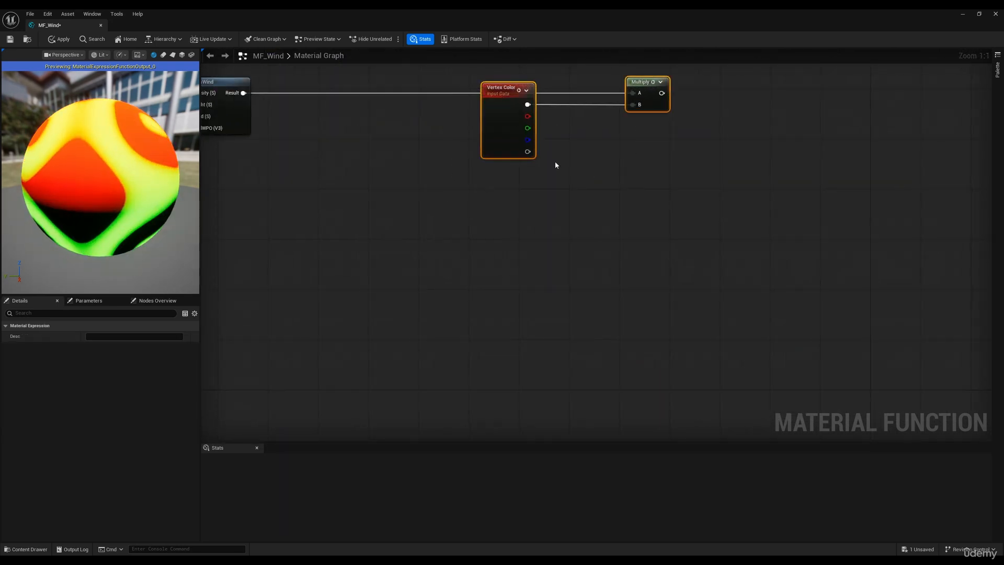
scroll(554, 161, down, 2)
right_drag(511, 201, 635, 238)
scroll(633, 237, down, 2)
drag(284, 238, 757, 130)
right_drag(717, 258, 631, 183)
scroll(632, 183, down, 3)
right_drag(638, 368, 639, 298)
scroll(640, 298, up, 1)
Move the whole new RotateAboutAxis bend chain up so it sits directly beneath the SimpleGrassWind chain
drag(396, 267, 777, 131)
drag(441, 154, 745, 265)
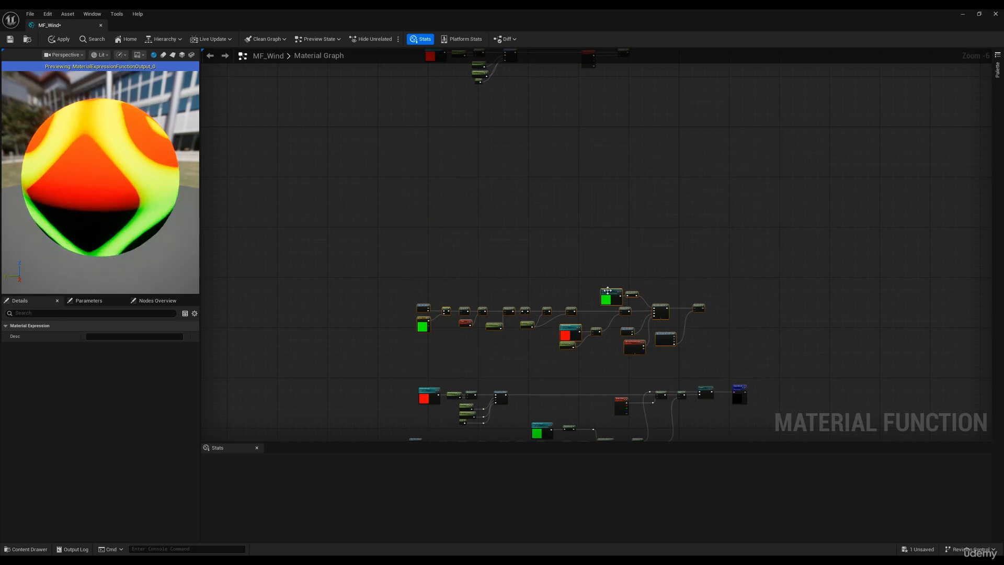
drag(607, 291, 576, 84)
right_drag(576, 84, 632, 224)
scroll(505, 260, up, 4)
scroll(632, 224, down, 2)
Add an Add node after the Vertex Color Multiply, with the Multiply result feeding its A input
drag(708, 227, 560, 249)
right_drag(715, 213, 621, 224)
click(672, 225)
scroll(622, 224, up, 1)
drag(626, 141, 625, 142)
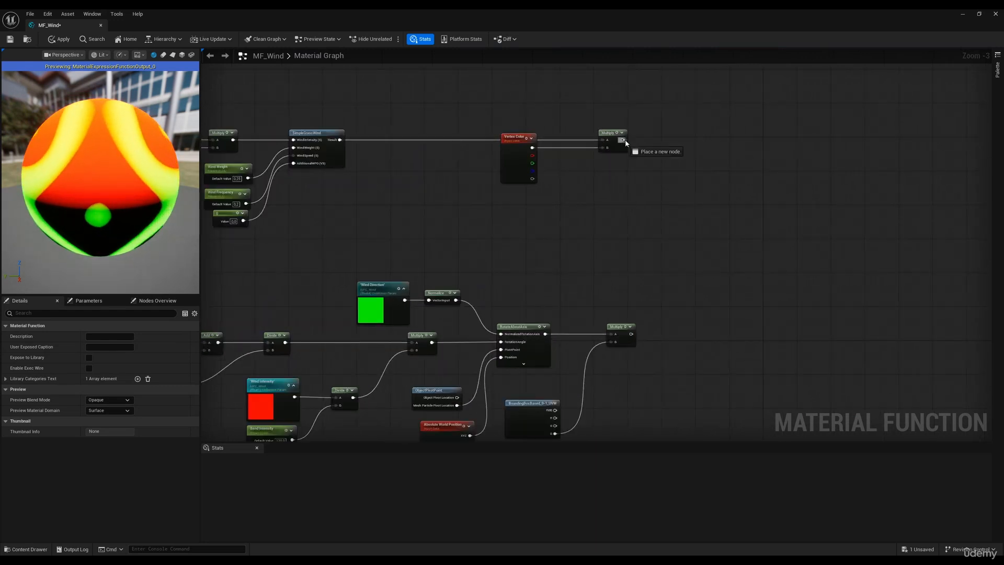
drag(697, 142, 698, 142)
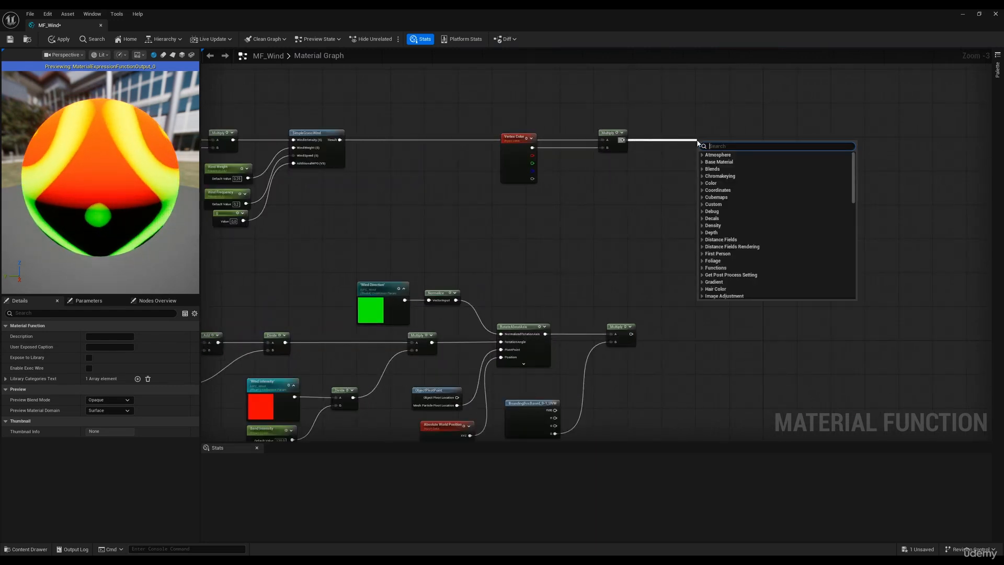
text(add)
click(709, 183)
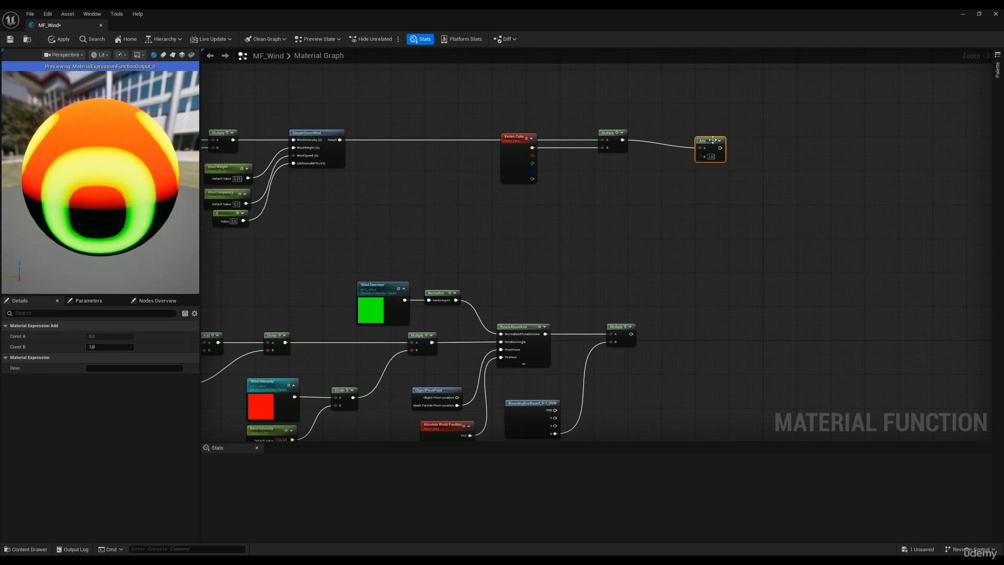
Examine how the reference graph feeds its Add node and compare it with the two new chains
scroll(663, 267, down, 5)
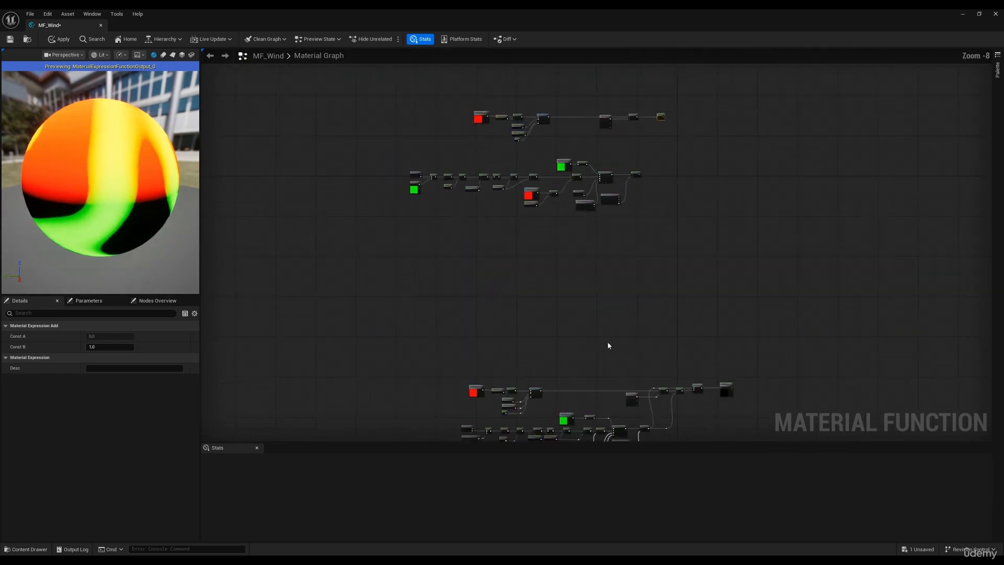
right_drag(607, 341, 621, 285)
scroll(648, 331, up, 6)
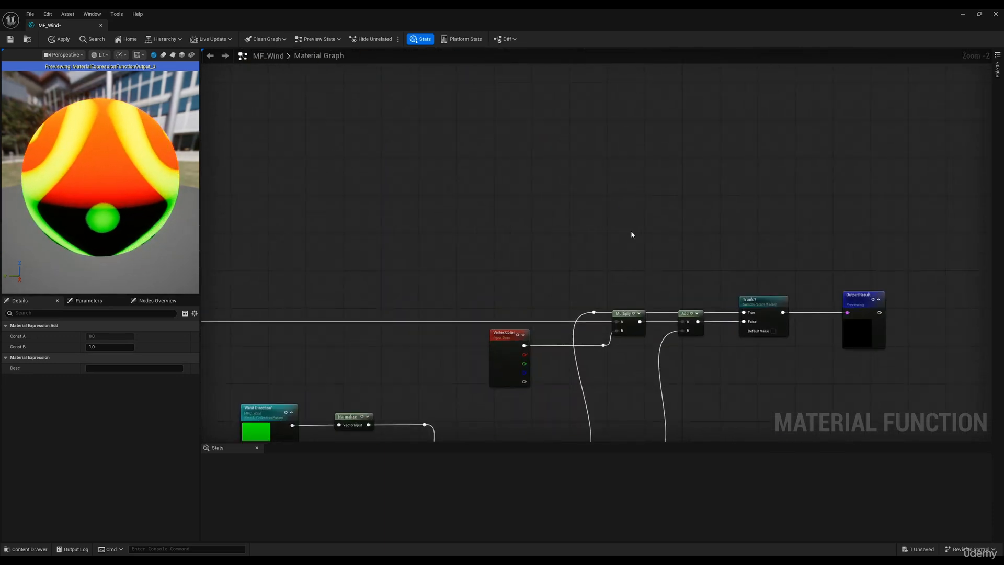
right_drag(608, 238, 620, 250)
right_drag(591, 201, 616, 274)
scroll(617, 269, down, 3)
right_drag(618, 167, 634, 287)
scroll(633, 293, up, 2)
right_drag(604, 251, 697, 259)
scroll(697, 260, down, 3)
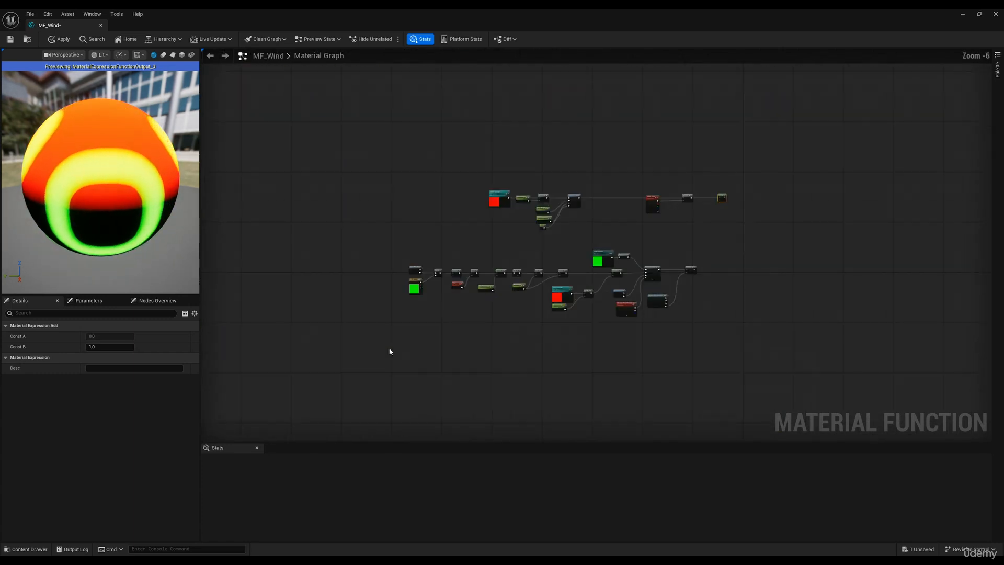
Connect the bend chain's final Multiply to the B input of the new Add node
drag(393, 341, 722, 244)
scroll(734, 275, up, 5)
right_drag(612, 264, 599, 300)
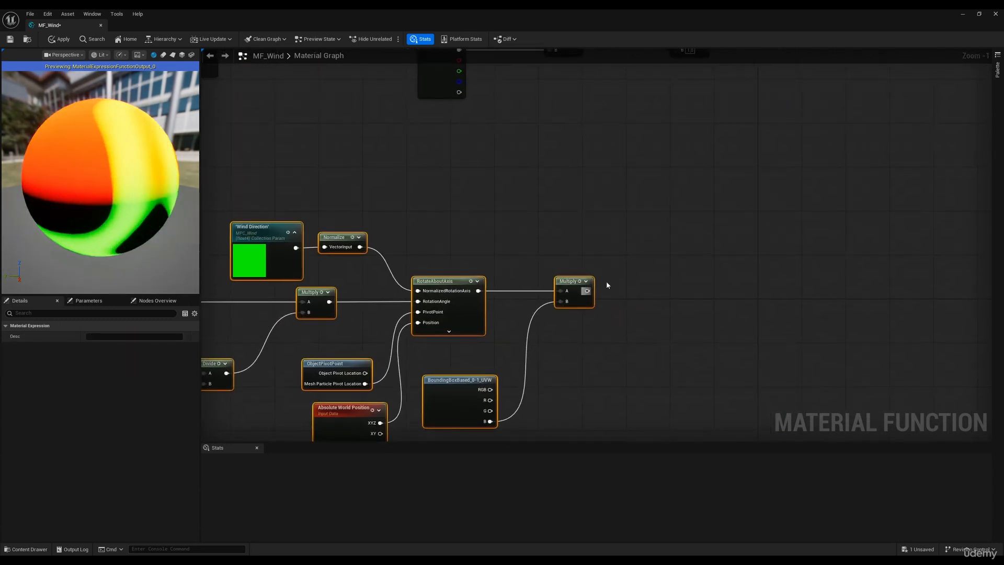
drag(586, 291, 674, 157)
right_drag(695, 224, 591, 257)
scroll(611, 230, down, 1)
click(655, 262)
Examine the Trunk ? switch between the Add node and Output Result in the reference graph
scroll(655, 277, down, 5)
right_drag(655, 284, 621, 291)
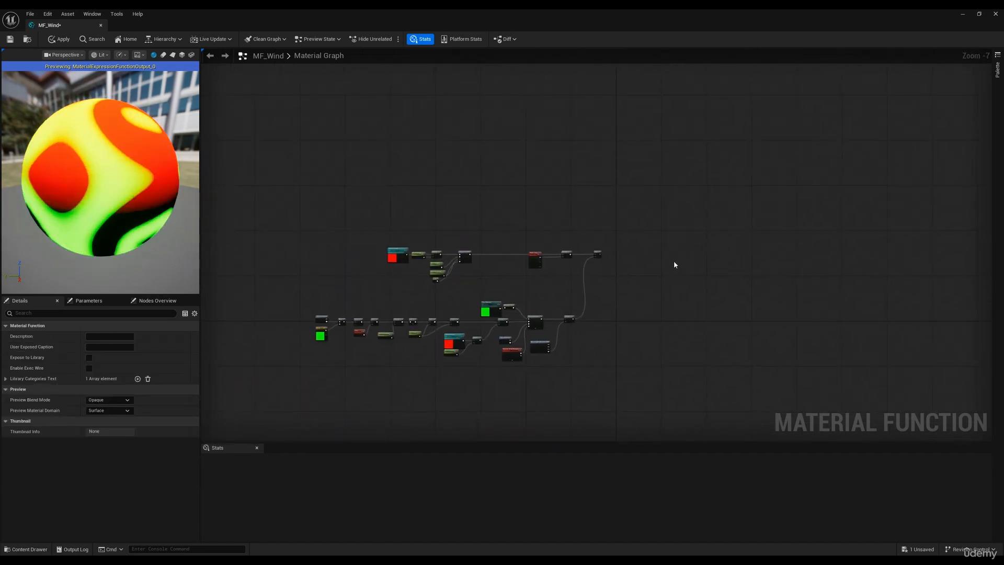
right_click(680, 253)
right_drag(636, 349, 610, 116)
scroll(654, 305, up, 6)
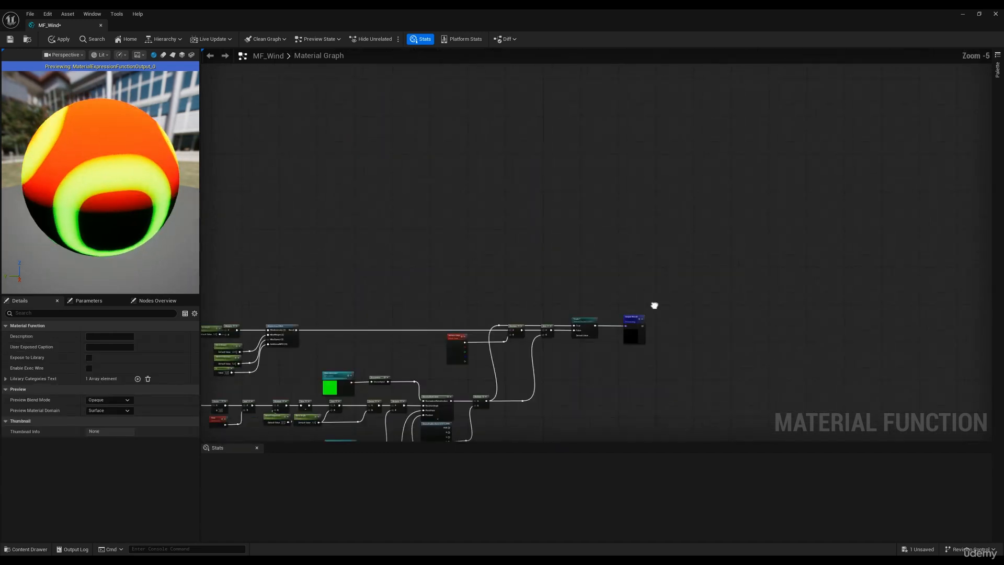
right_drag(588, 367, 605, 302)
scroll(582, 227, down, 4)
scroll(612, 174, down, 1)
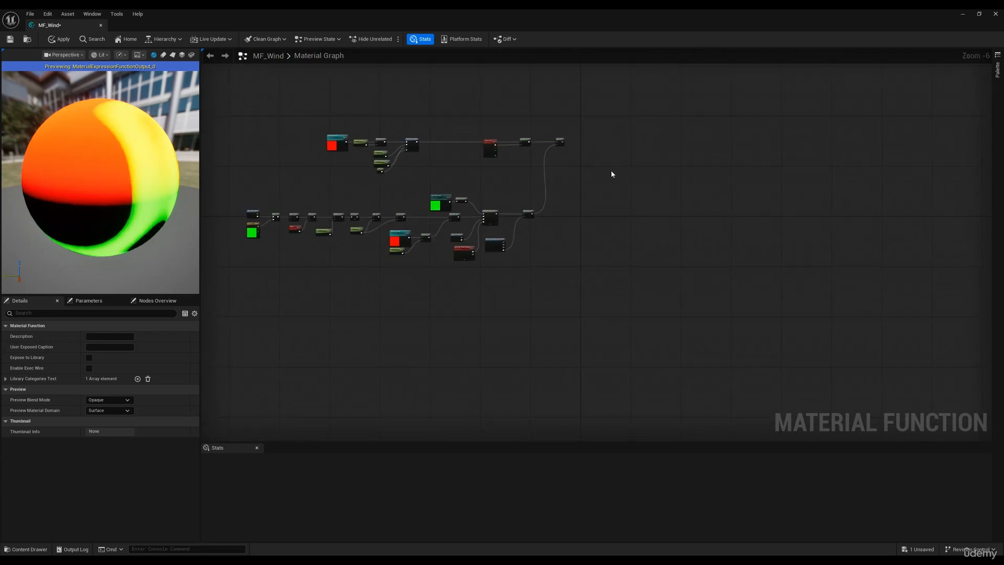
right_drag(636, 139, 638, 194)
scroll(591, 204, up, 6)
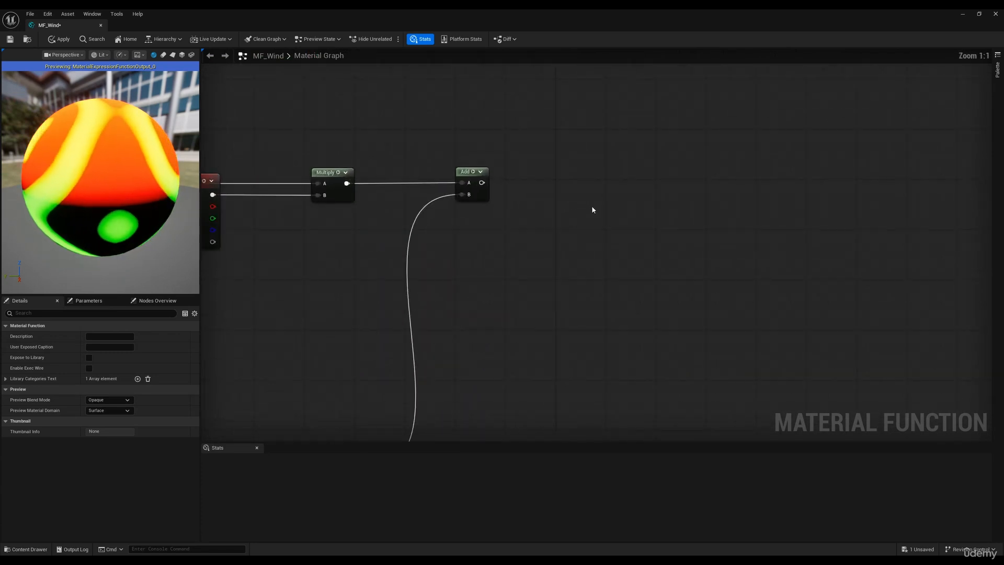
Add a StaticSwitchParameter named "Trunk ?" from the new Add output and line it up with the Add node
right_drag(555, 207, 602, 197)
drag(529, 171, 609, 174)
text(static)
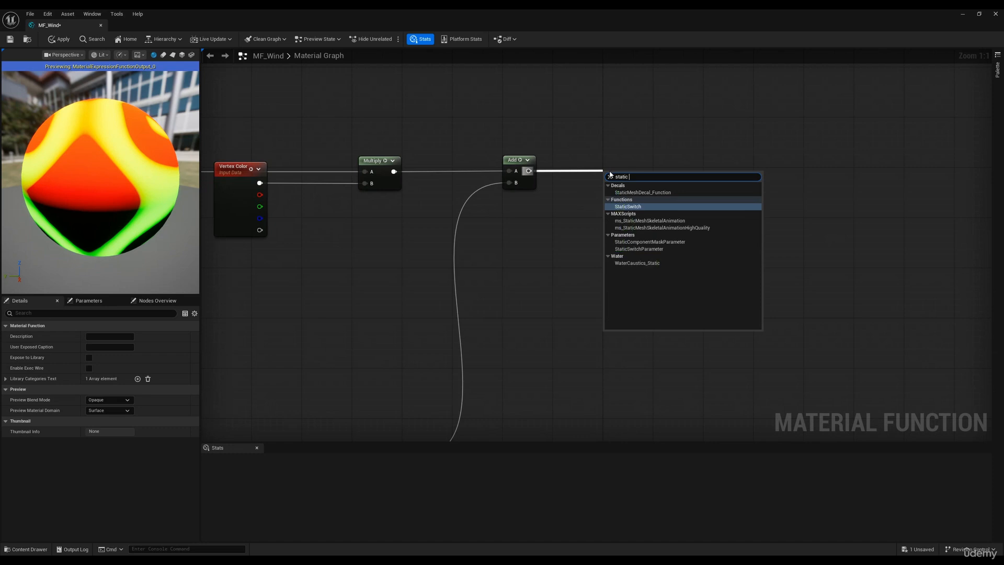
text( switch parameter)
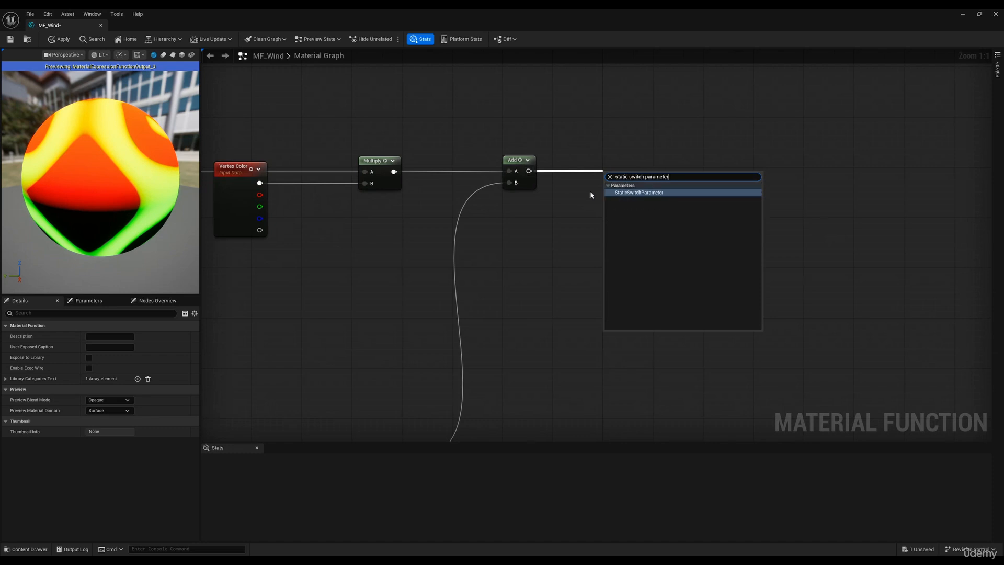
click(616, 192)
text(Trunk)
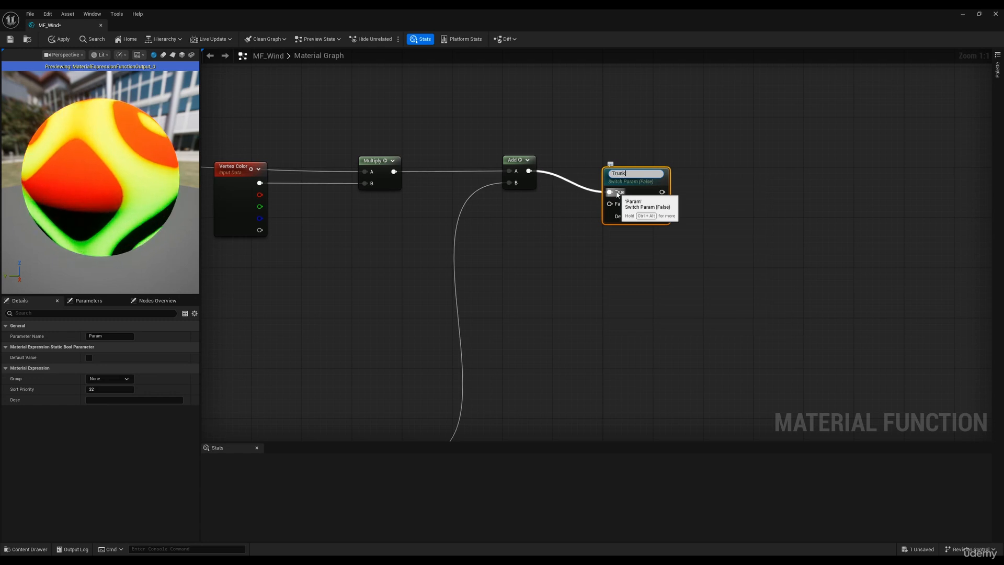
click(556, 226)
drag(631, 175, 636, 155)
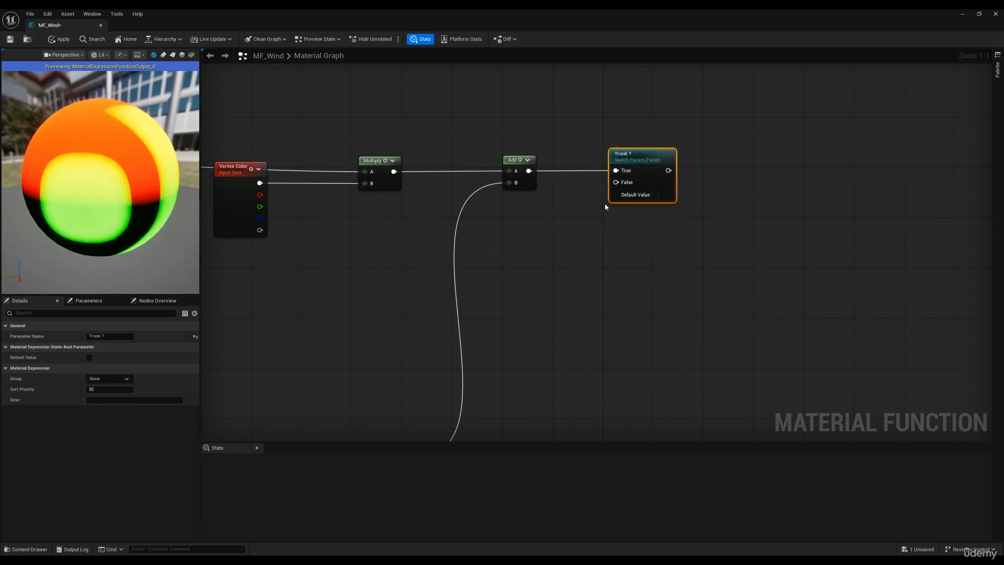
click(604, 244)
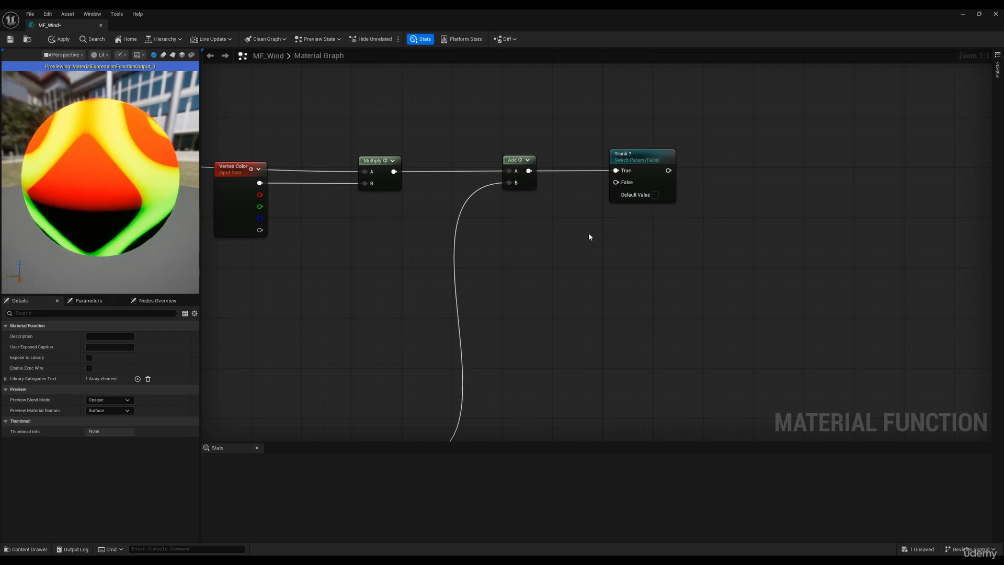
Move the Add connection from the True to the False input of the new Trunk ? switch and realign the switch
mouse_move(616, 170)
ctrl+mouse_down()
mouse_move(593, 183)
mouse_move(619, 184)
ctrl+mouse_up()
right_drag(524, 236, 606, 240)
scroll(596, 242, down, 4)
right_drag(425, 256, 542, 260)
drag(235, 277, 643, 171)
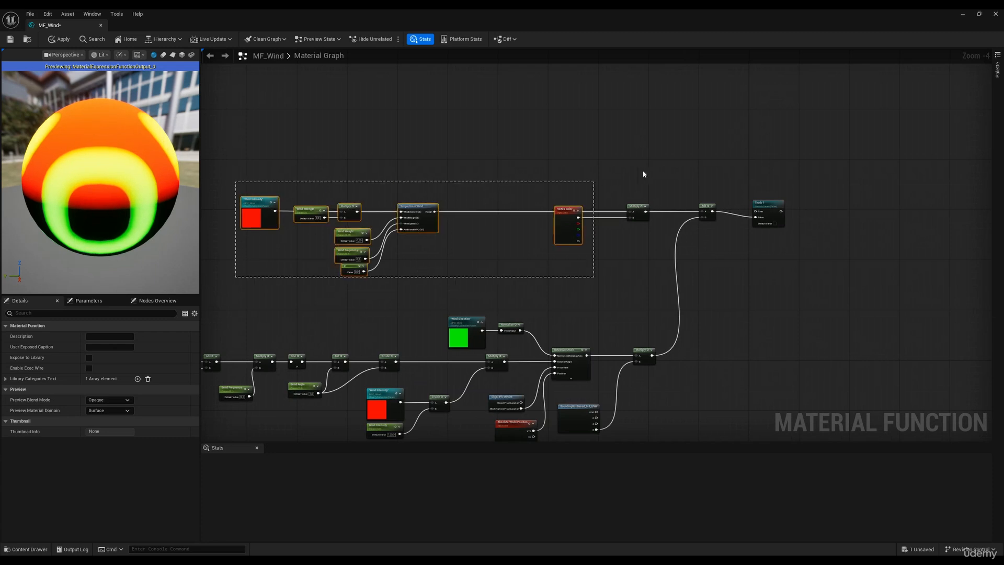
drag(718, 168, 719, 169)
scroll(768, 238, up, 4)
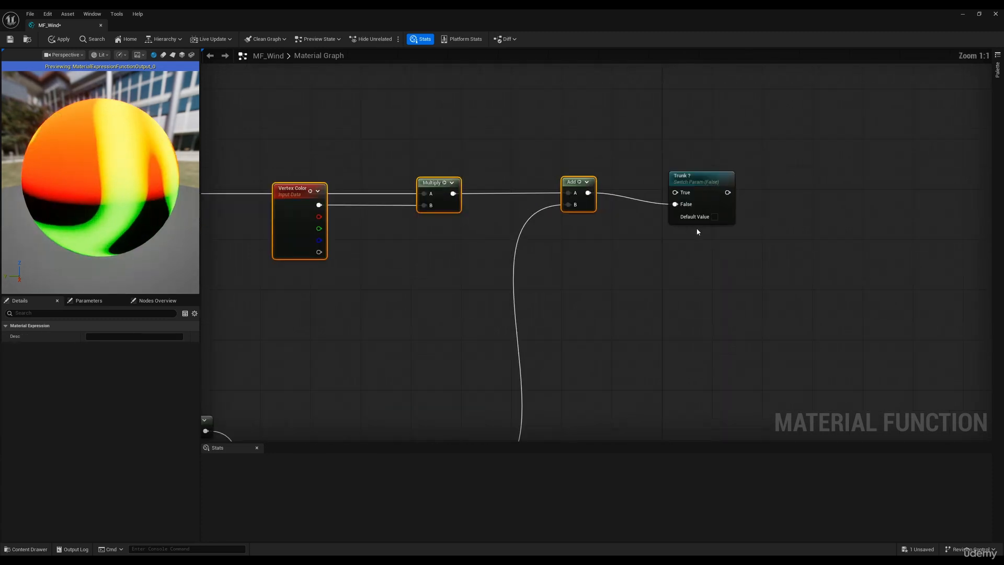
click(695, 170)
click(588, 259)
scroll(588, 259, down, 2)
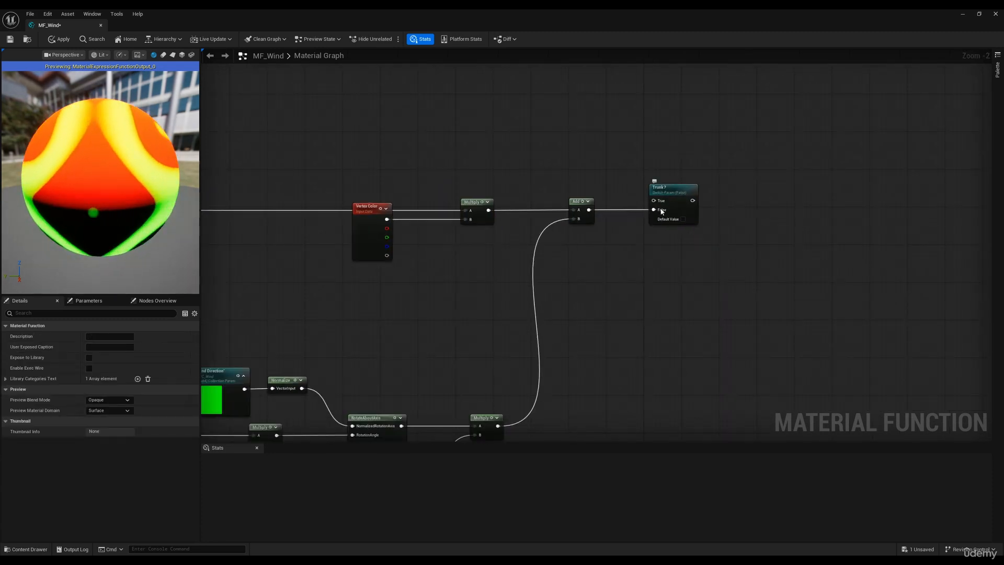
Add a Named Reroute Declaration Node from the bend chain's final Multiply output and name it "Trunk Anim"
right_drag(547, 321, 654, 234)
scroll(588, 250, down, 4)
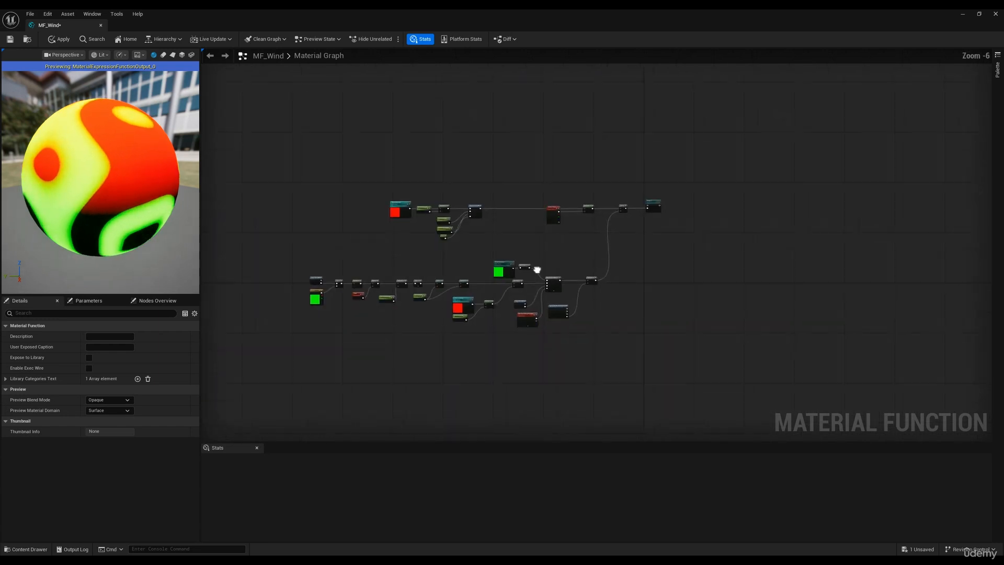
right_drag(538, 269, 550, 263)
drag(308, 337, 633, 253)
scroll(634, 257, up, 4)
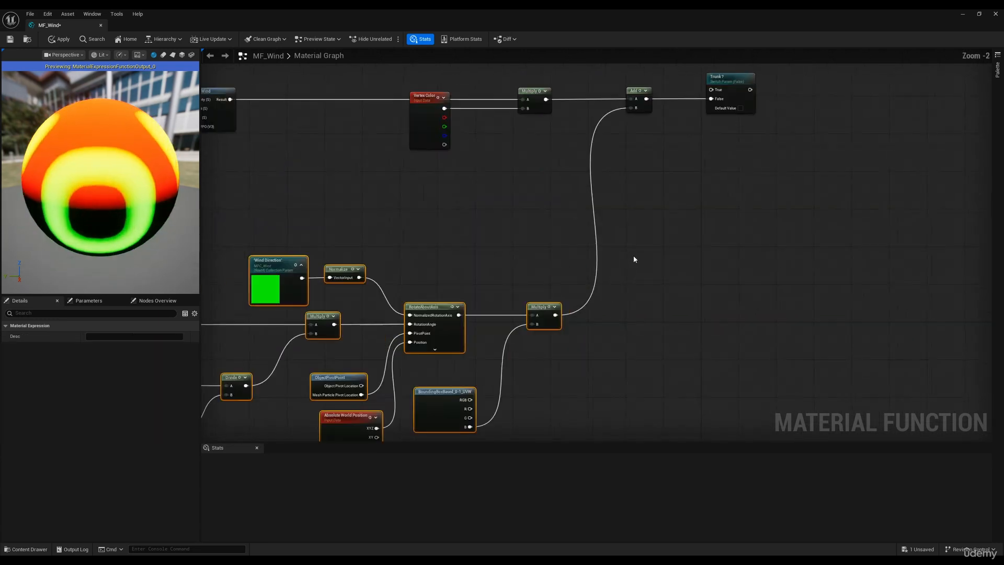
click(556, 323)
drag(555, 315, 586, 331)
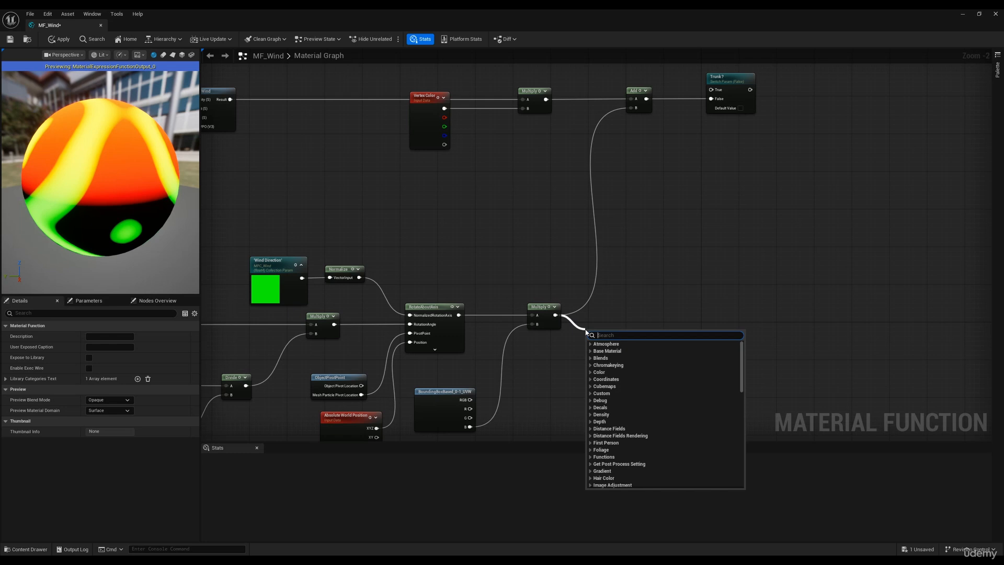
text(named)
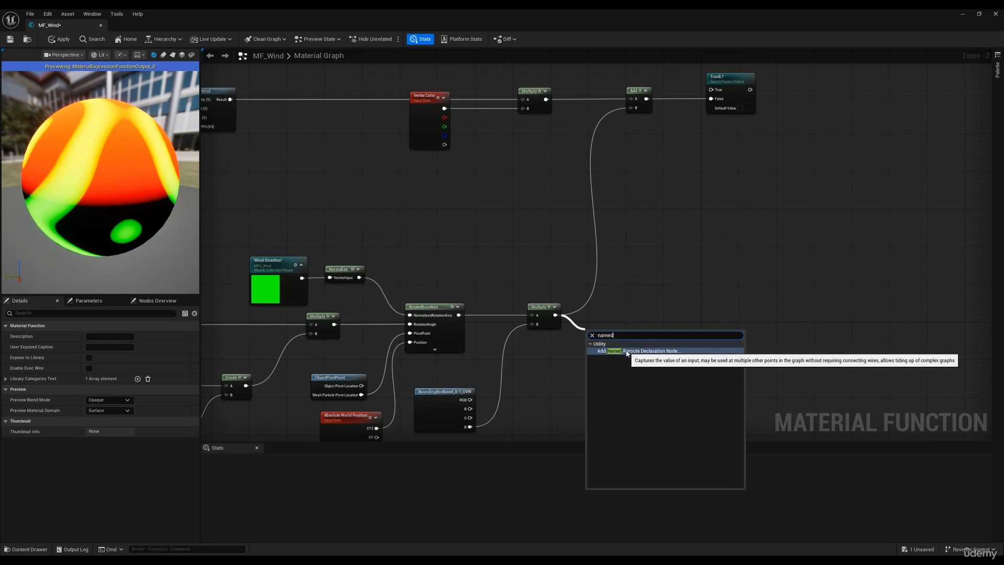
click(621, 351)
scroll(615, 353, up, 2)
text(Trunk Anima)
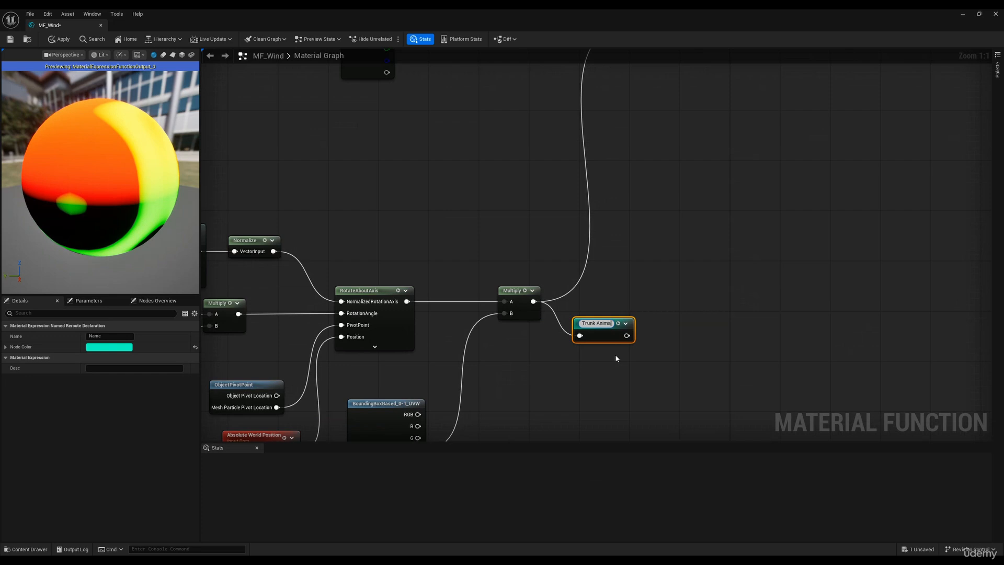
key(BackSpace)
key(Return)
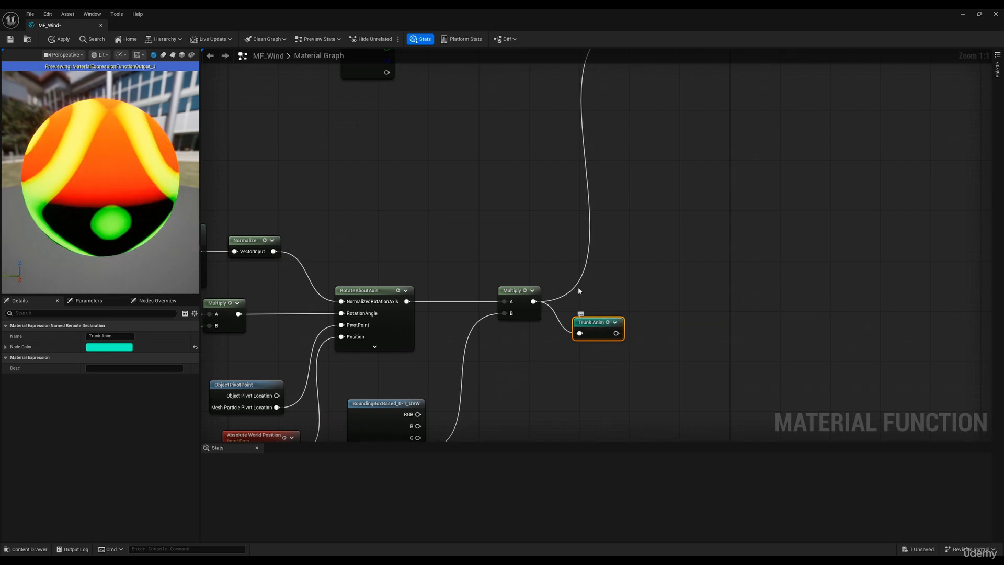
Place a Trunk Anim named reroute above the Add node and connect it to the Trunk ? switch's True input
right_drag(539, 185, 560, 376)
right_drag(607, 183, 564, 209)
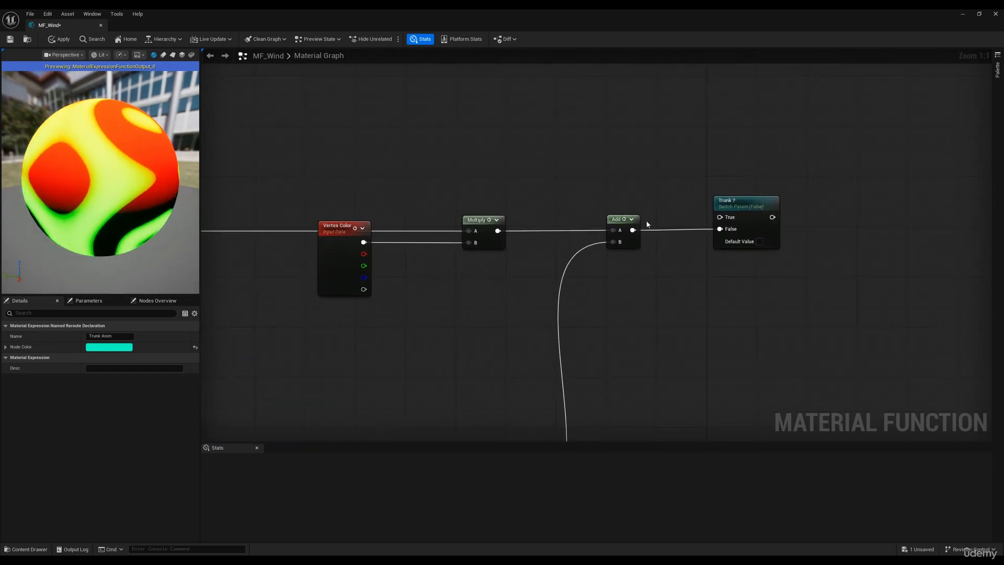
right_click(583, 180)
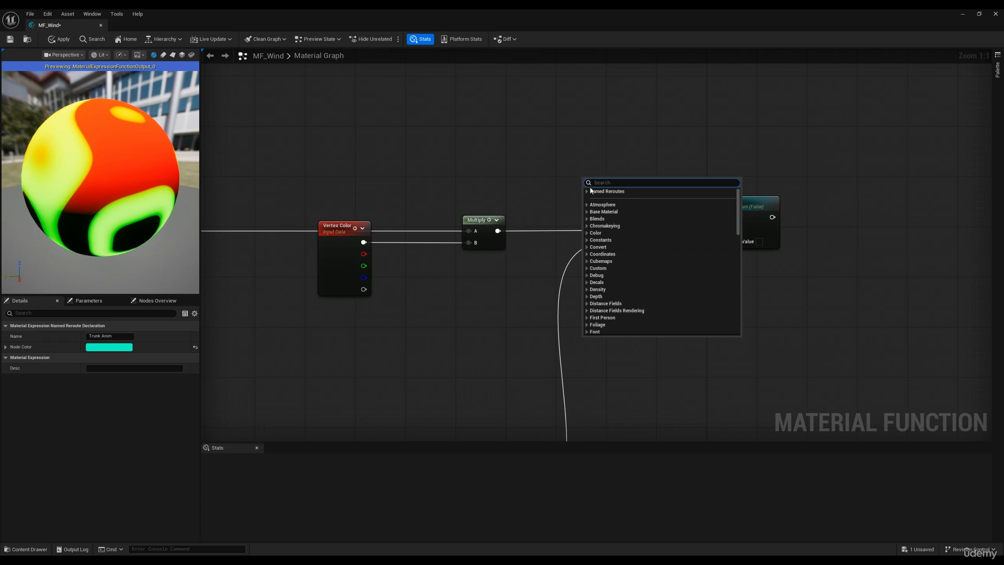
click(591, 192)
click(605, 199)
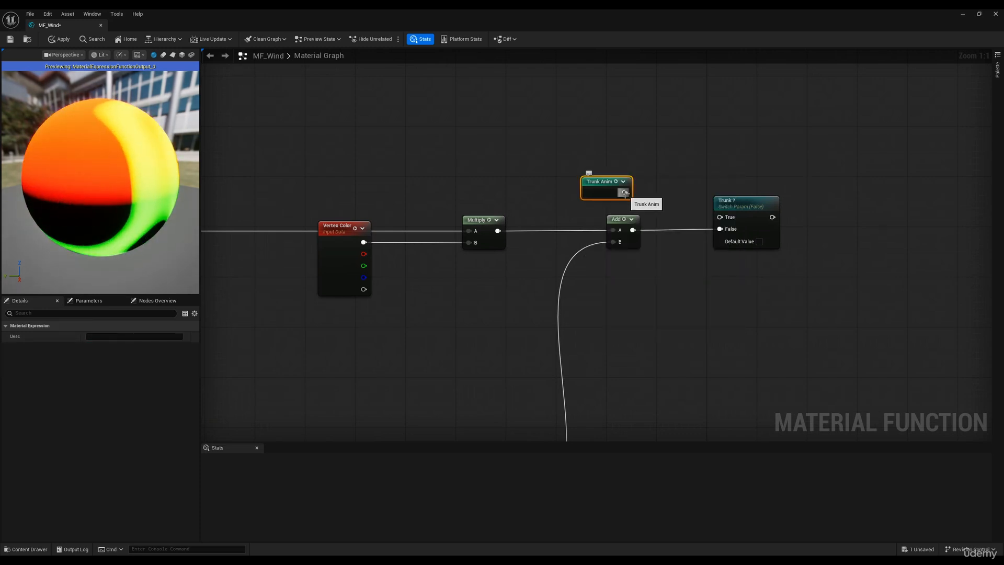
drag(624, 192, 720, 217)
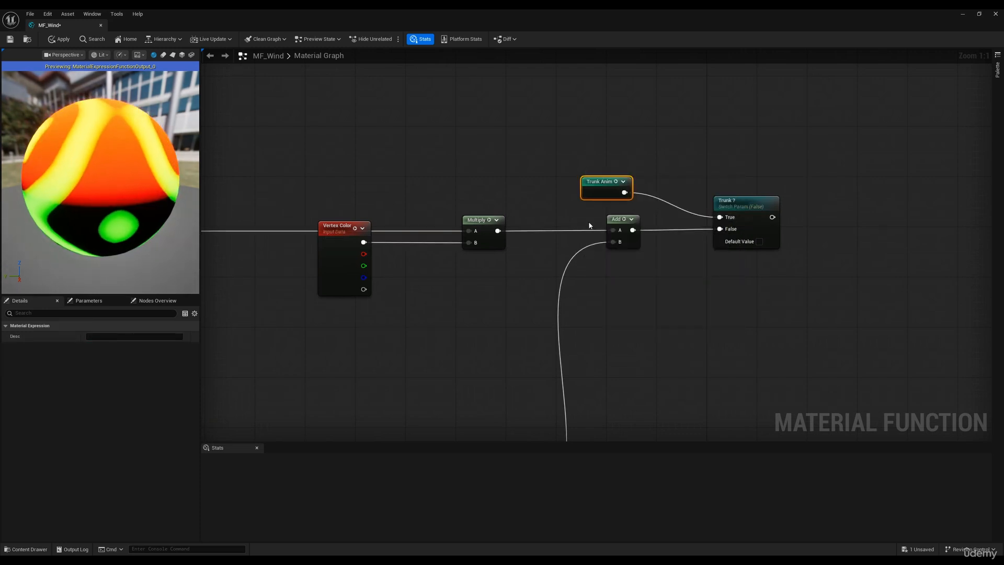
Examine the Trunk Anim reroute alongside the direct bend connection to Add, and compare the layout with the reference graph
scroll(591, 298, down, 4)
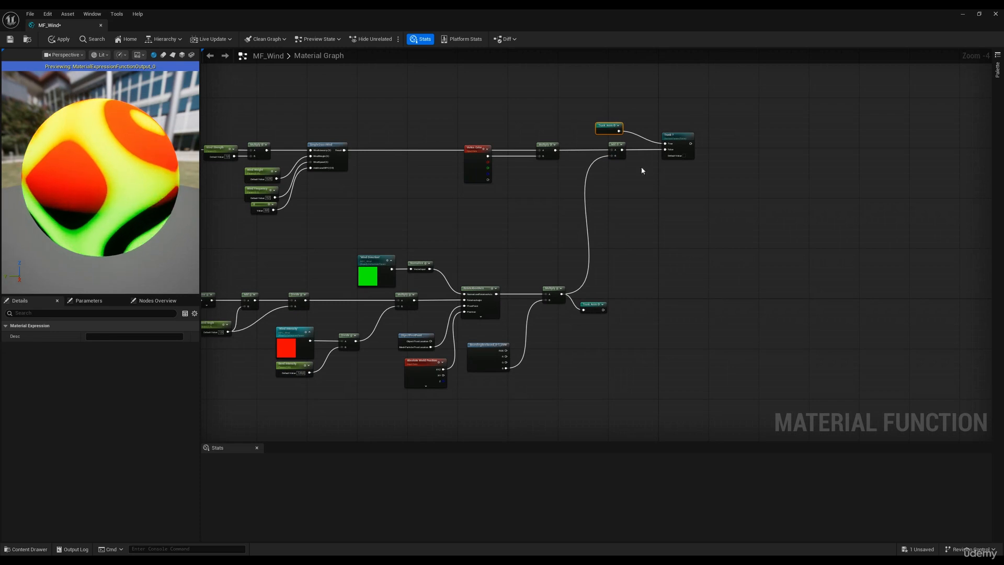
scroll(588, 318, up, 1)
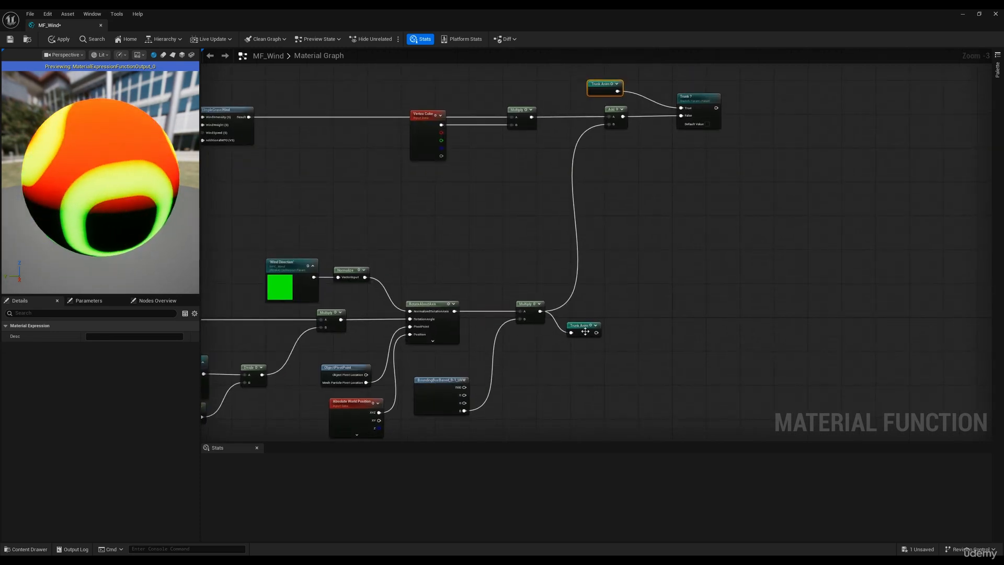
click(583, 331)
drag(541, 312, 619, 239)
click(619, 235)
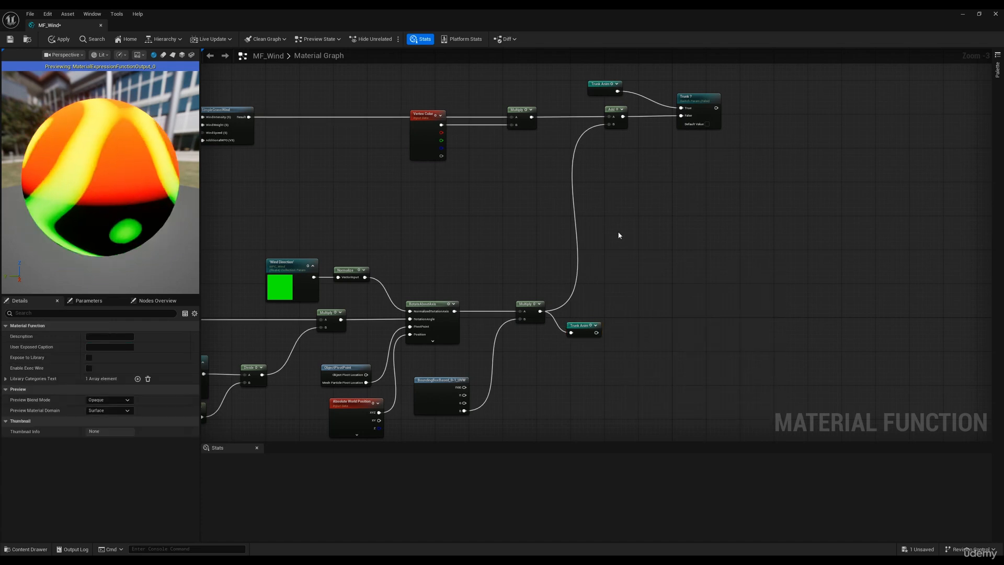
right_drag(633, 236, 629, 209)
scroll(628, 209, down, 3)
right_drag(612, 366, 601, 252)
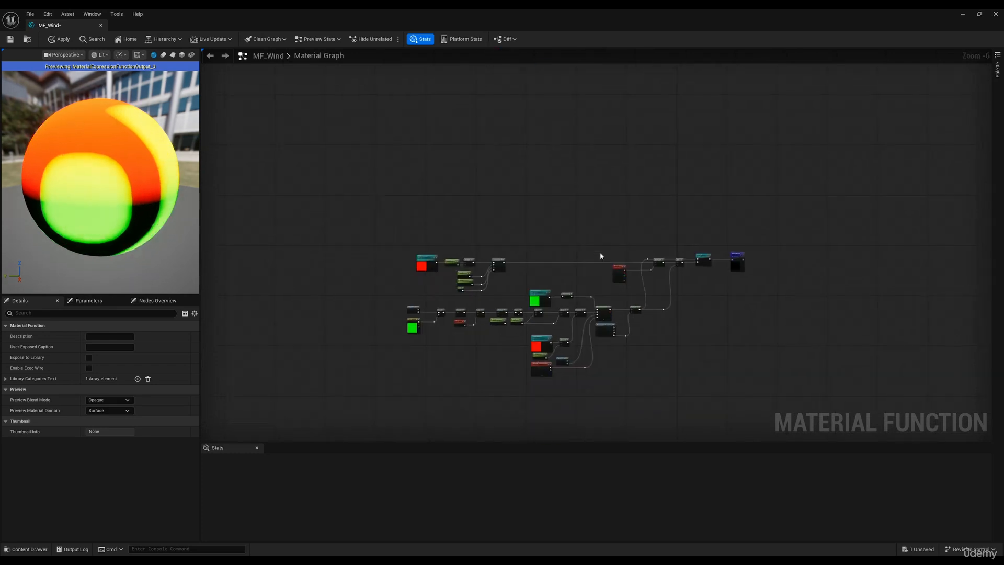
Shrink the Stats area and the preview and details column to give the MF_Wind graph more room, and review the whole wind network
scroll(657, 307, up, 1)
scroll(658, 310, up, 4)
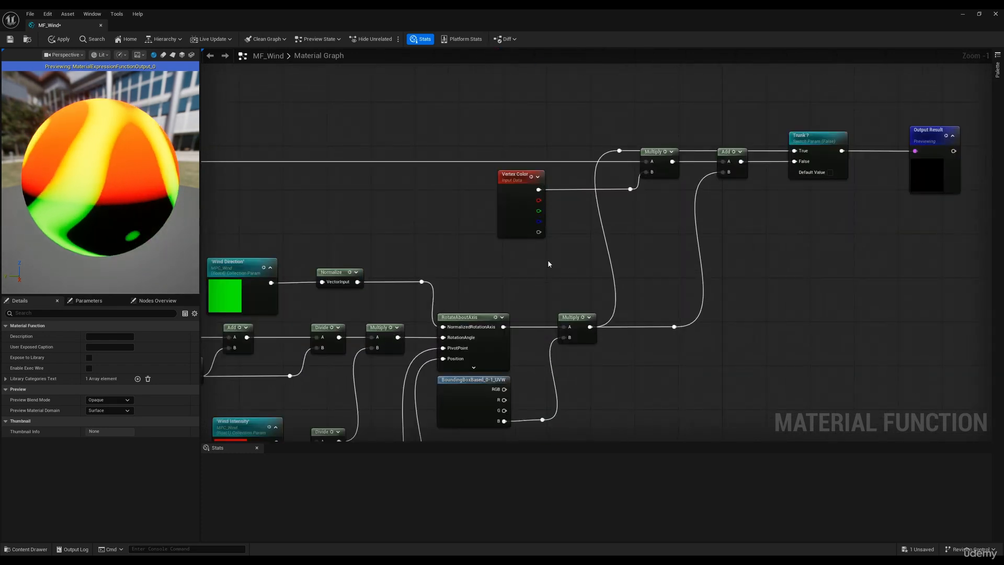
scroll(547, 260, down, 3)
right_drag(549, 258, 583, 232)
scroll(629, 249, up, 1)
scroll(602, 240, down, 1)
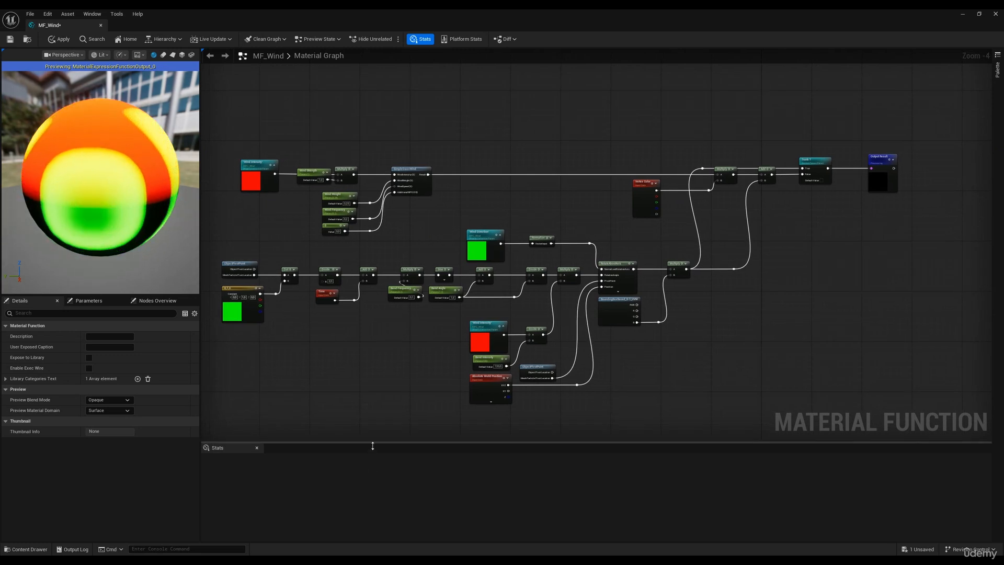
drag(373, 443, 373, 505)
drag(198, 405, 109, 404)
scroll(850, 233, up, 1)
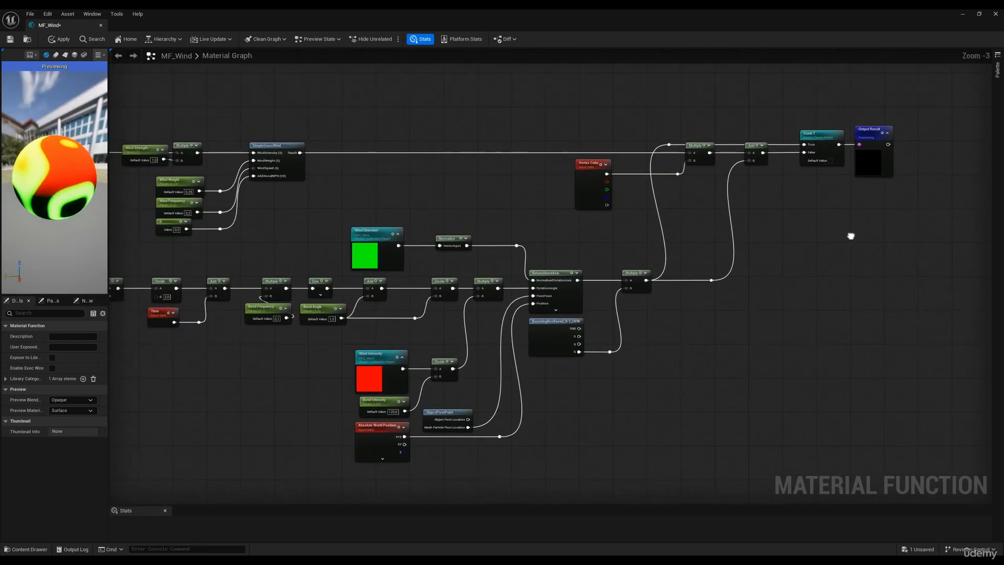
right_drag(849, 233, 946, 235)
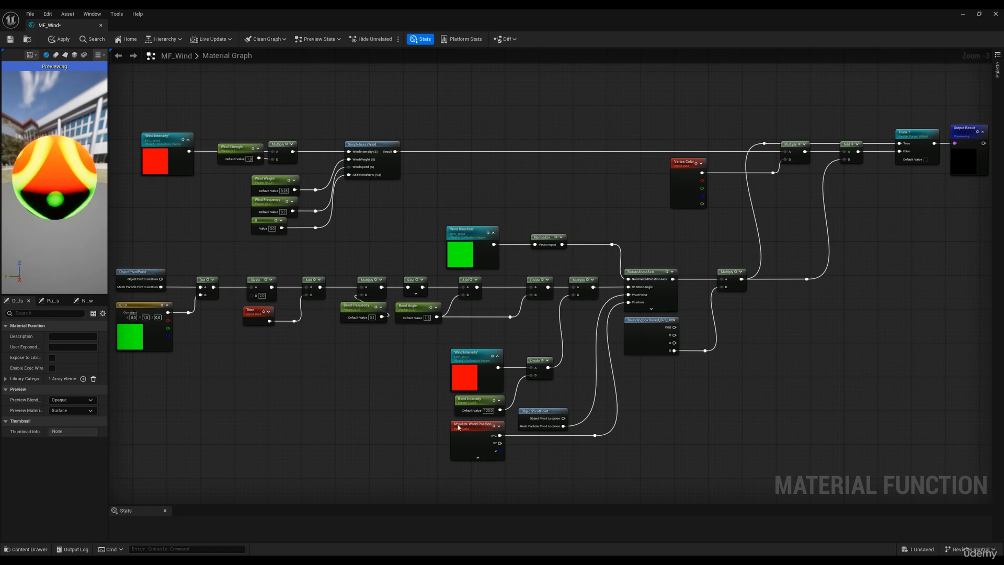
Delete the entire older reference graph above the rebuilt wind network in MF_Wind
right_drag(808, 229, 754, 276)
scroll(599, 277, down, 4)
right_drag(565, 157, 553, 330)
right_drag(547, 256, 516, 318)
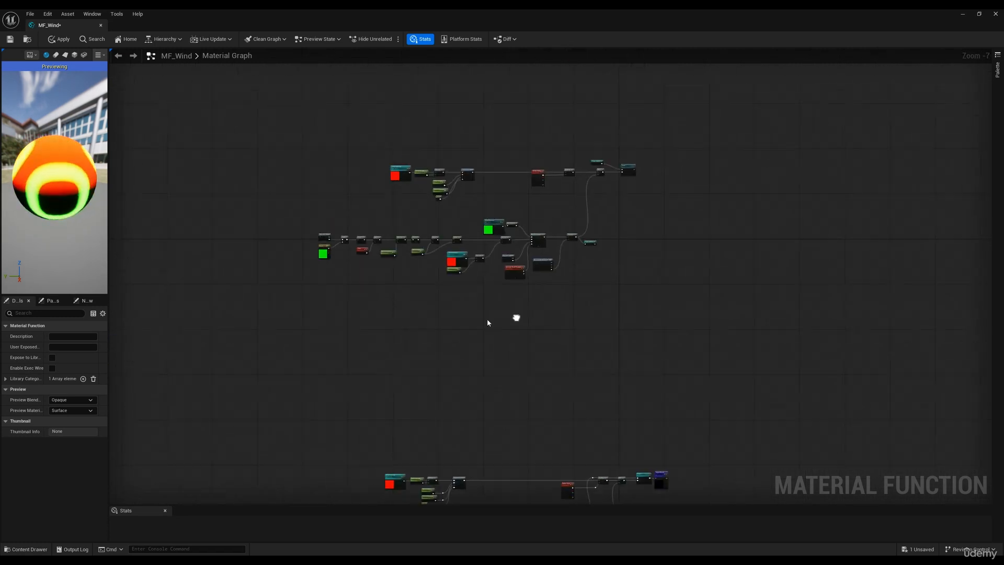
drag(292, 284, 652, 141)
key(Delete)
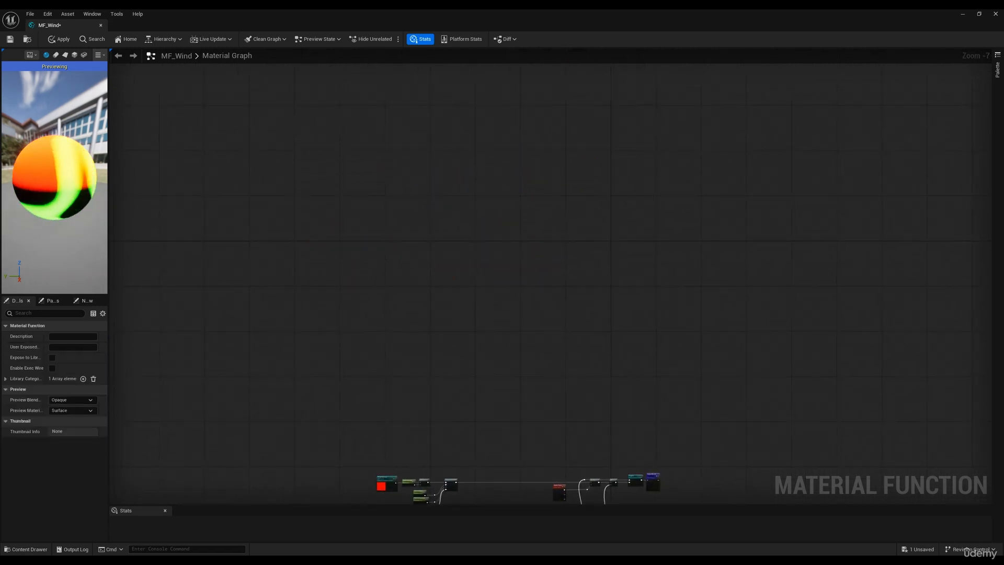
Move the whole remaining wind network, including the Output Result, upward in the graph and save MF_Wind
right_drag(652, 140, 651, 124)
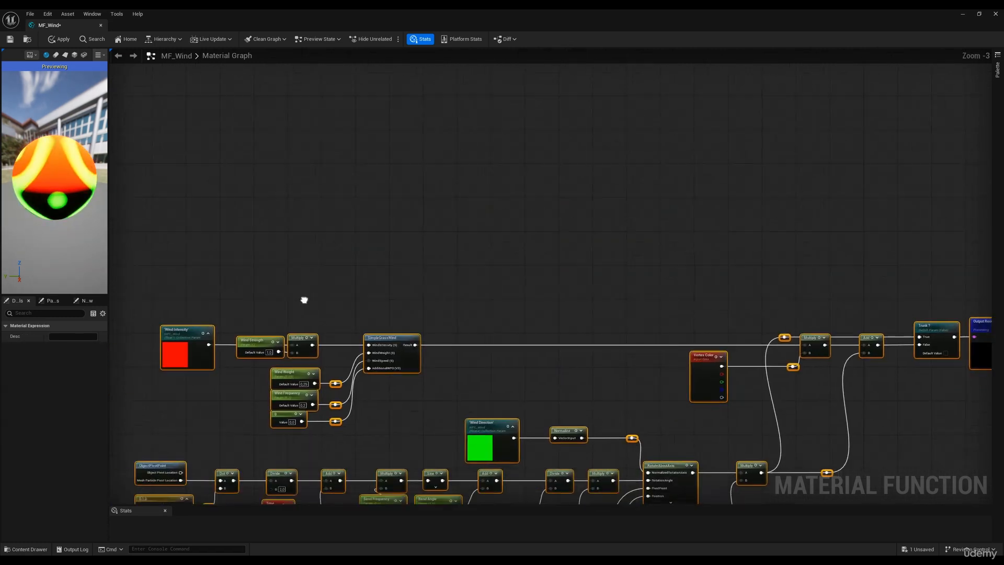
right_drag(303, 299, 338, 285)
drag(207, 317, 193, 169)
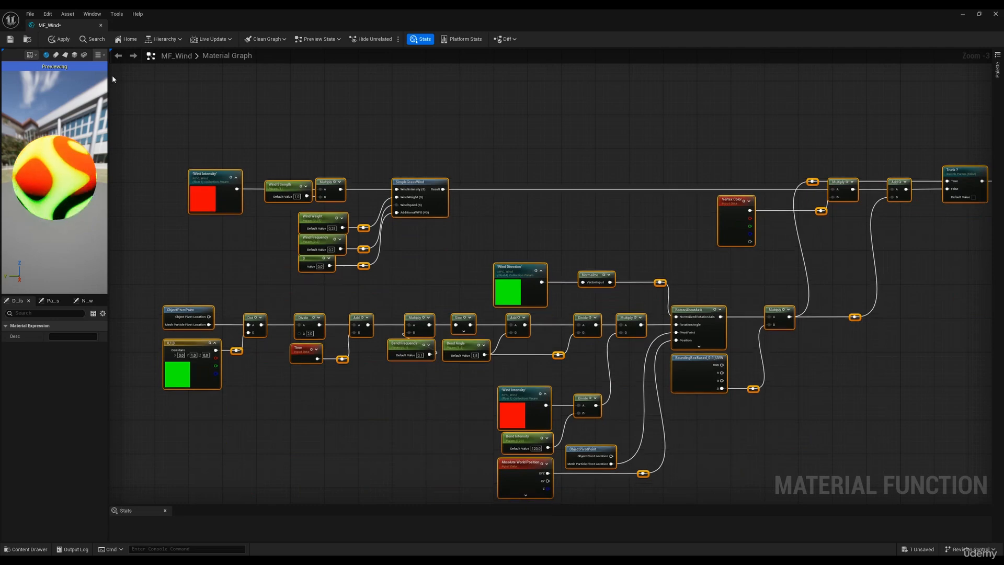
right_drag(668, 266, 632, 258)
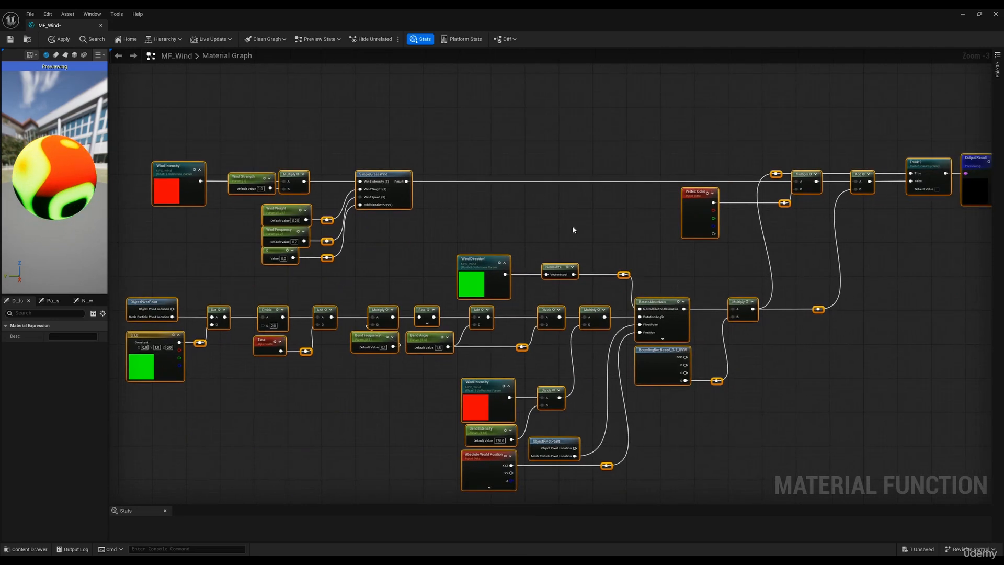
click(11, 40)
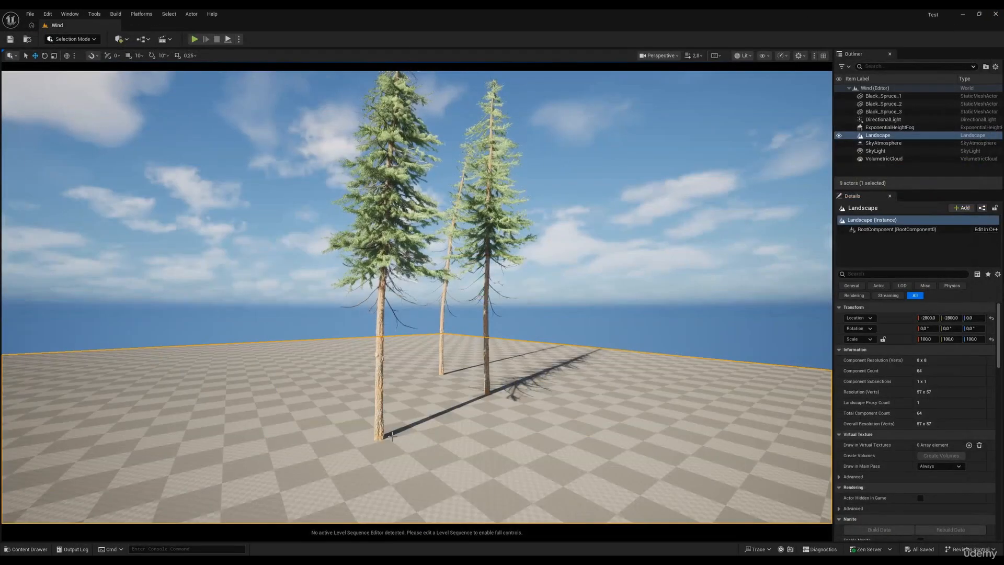
Browse the BlackSpruce materials and their MaterialInstances folder, and open the M_Trunk material
click(35, 549)
click(289, 422)
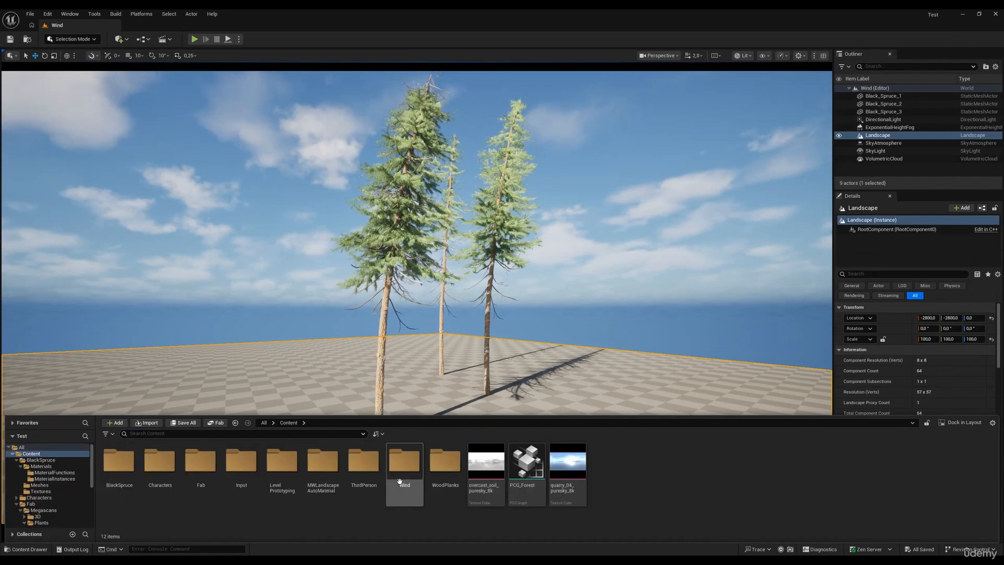
double_click(120, 462)
double_click(119, 460)
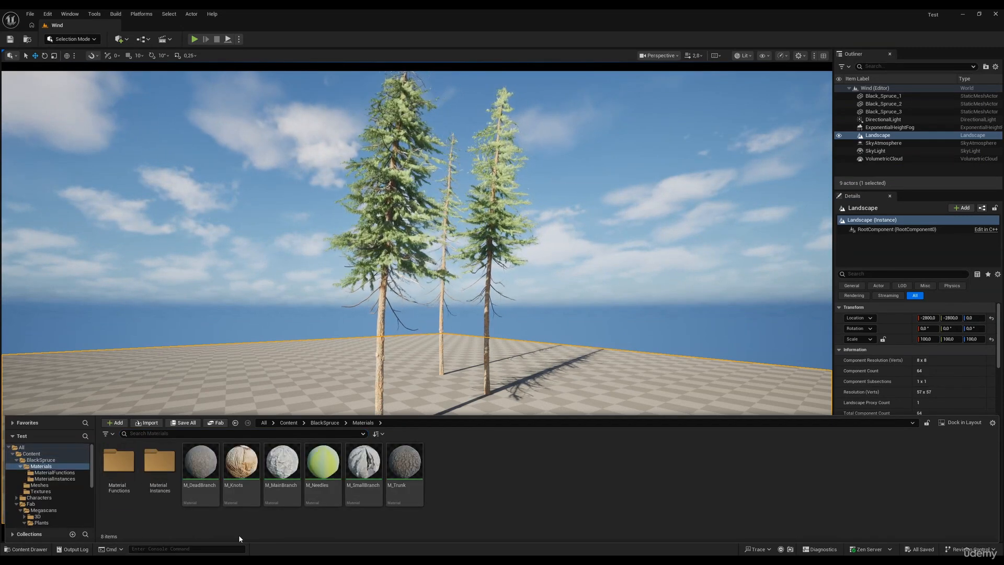
double_click(158, 462)
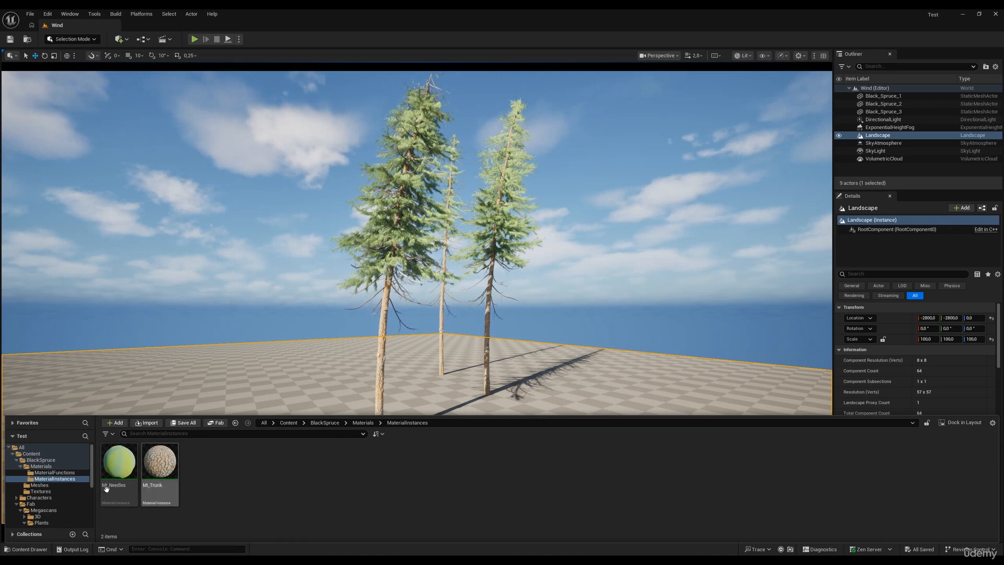
click(363, 422)
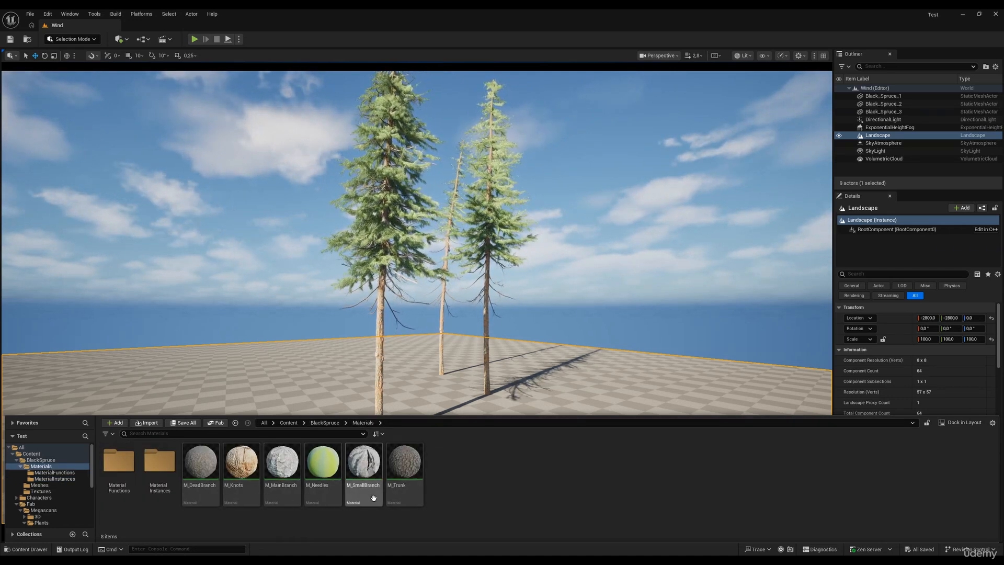
double_click(160, 463)
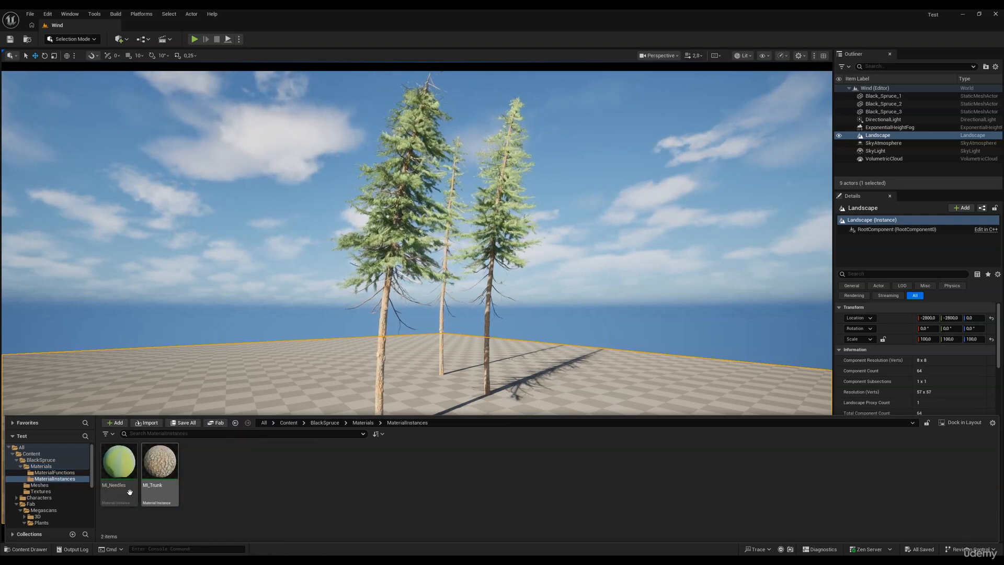
click(363, 422)
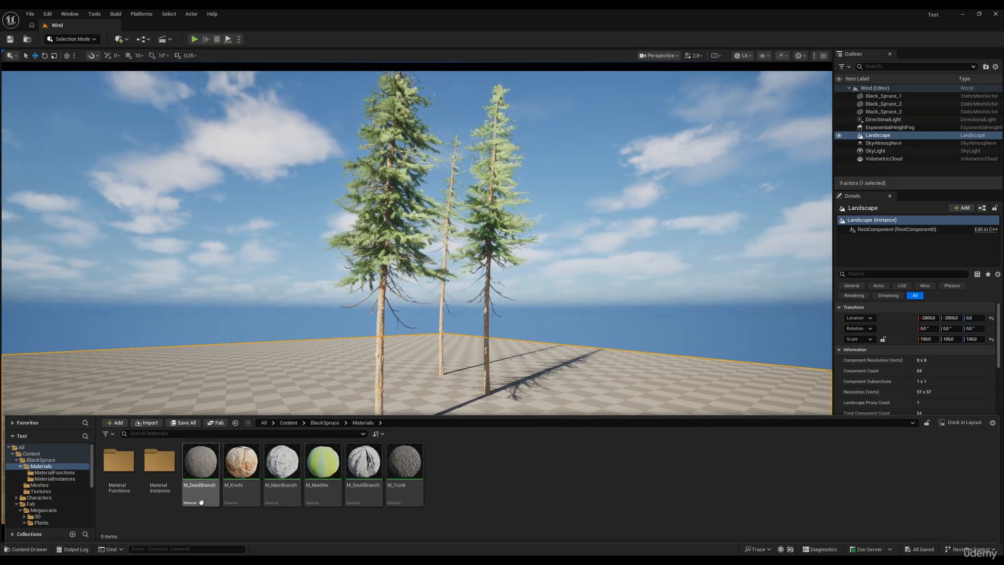
double_click(407, 486)
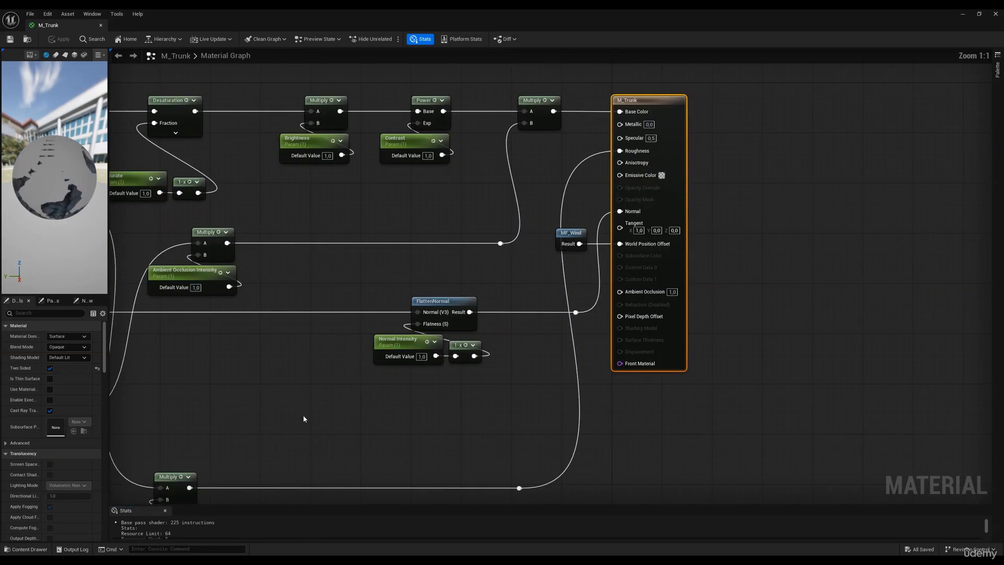
Place an extra MF_Wind function from the Wind folder in the M_Trunk graph and remove it
key(ctrl+space)
click(289, 440)
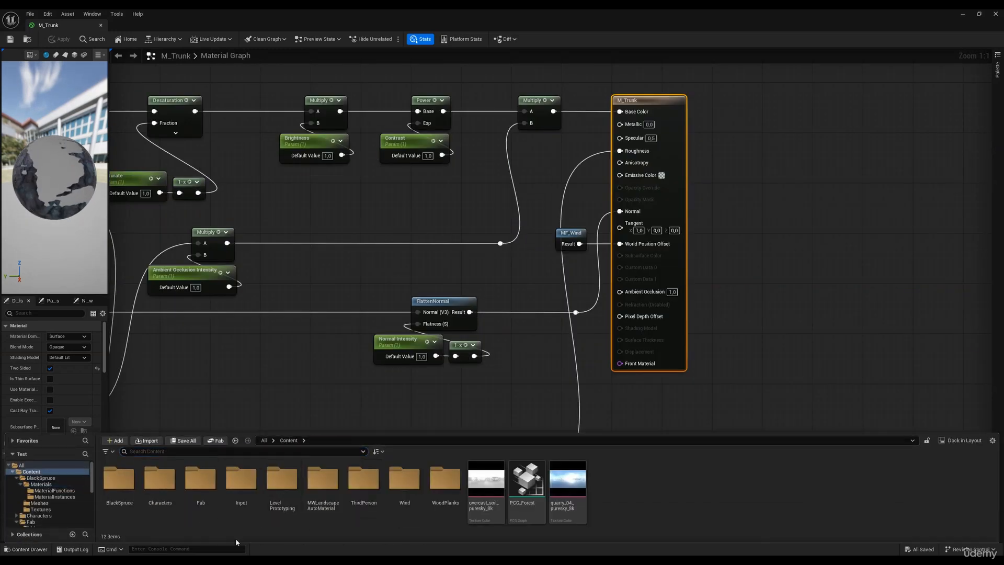
double_click(405, 479)
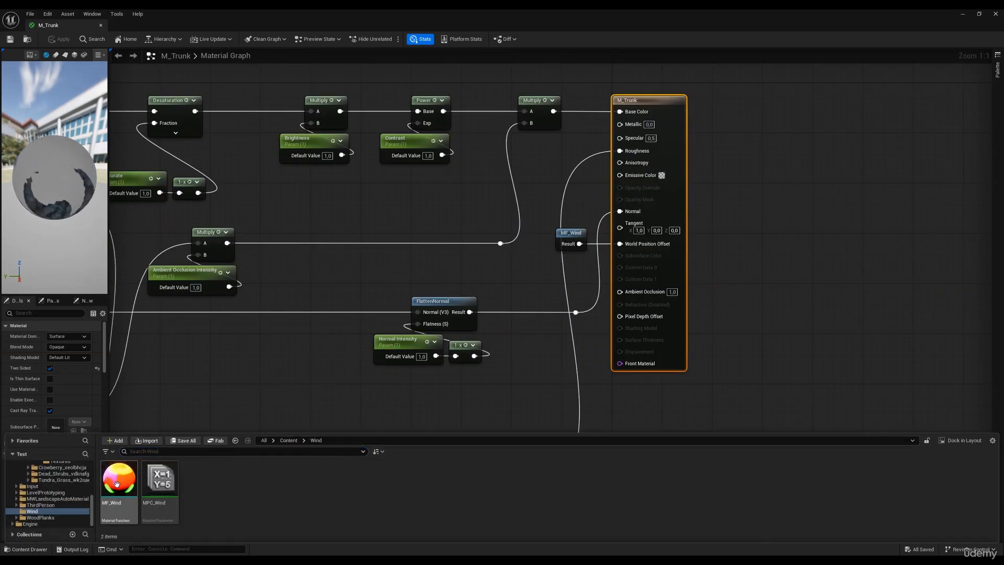
drag(116, 483, 438, 272)
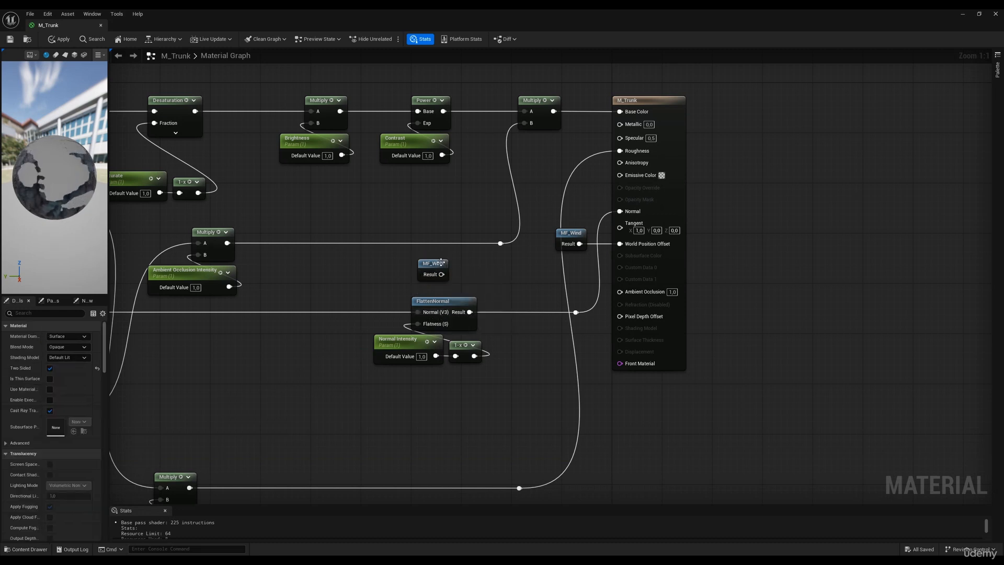
key(Delete)
Examine the MF_Wind connection to World Position Offset in M_Trunk and close the material
right_drag(601, 258, 493, 278)
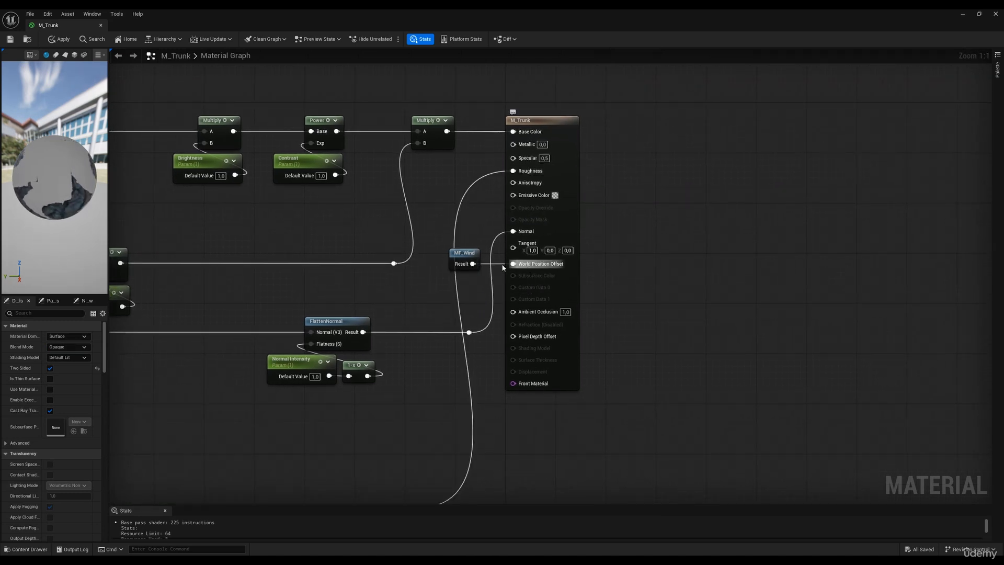
click(996, 13)
click(588, 305)
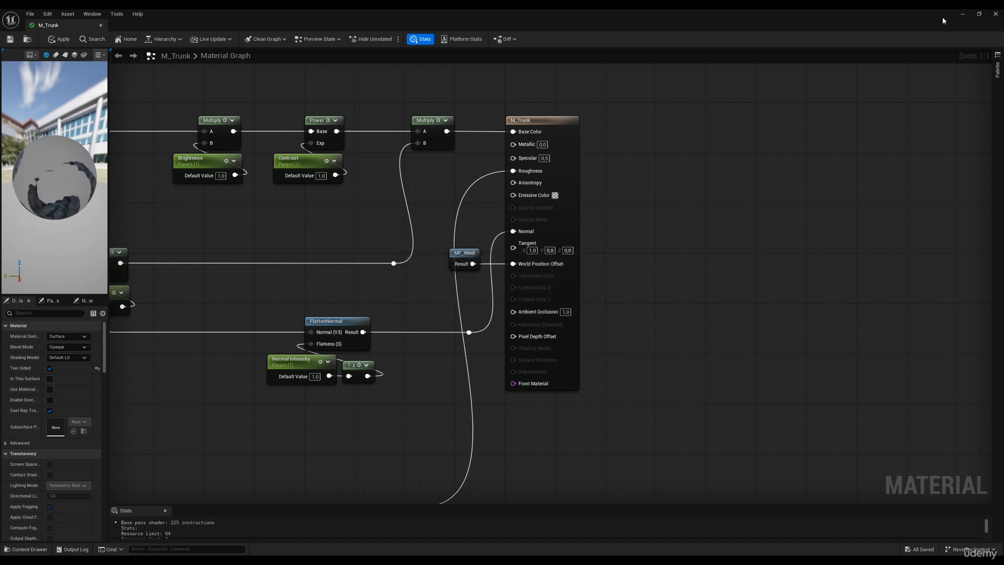
click(996, 13)
Open M_SmallBranch, M_Needles and M_MainBranch from the BlackSpruce Materials folder to check how MF_Wind feeds World Position Offset, closing each
key(ctrl+space)
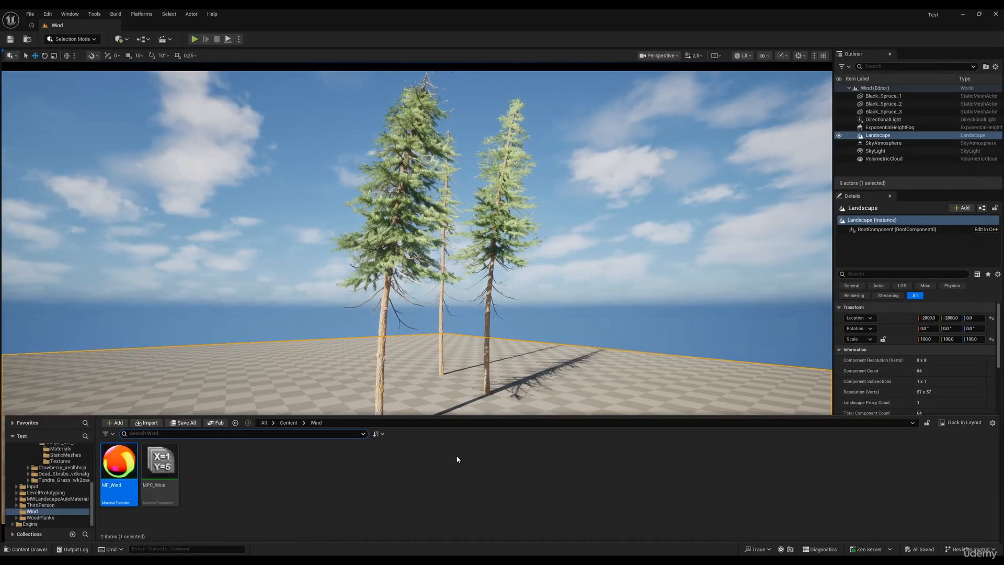
double_click(119, 460)
double_click(119, 461)
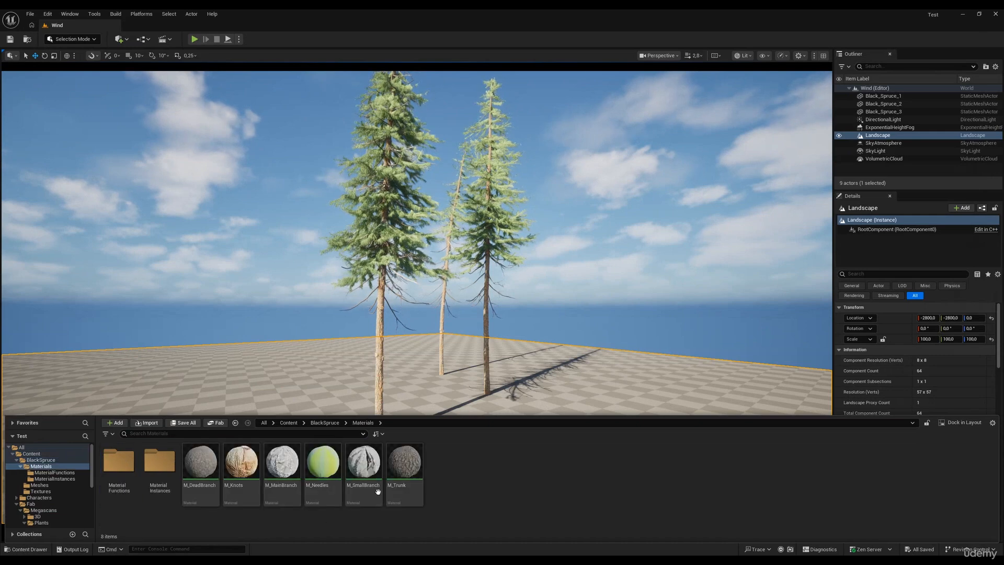
click(372, 465)
double_click(373, 466)
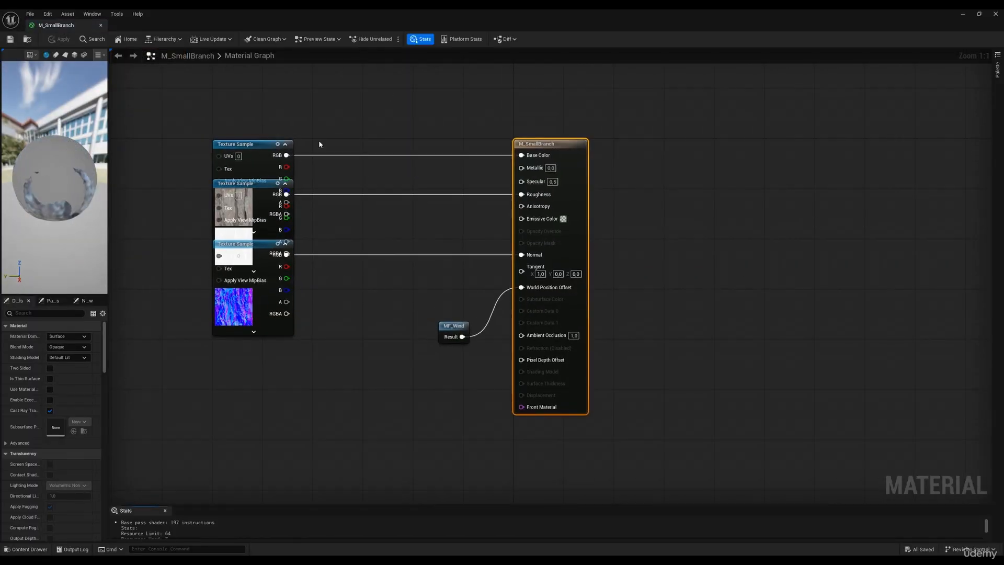
click(996, 14)
double_click(324, 467)
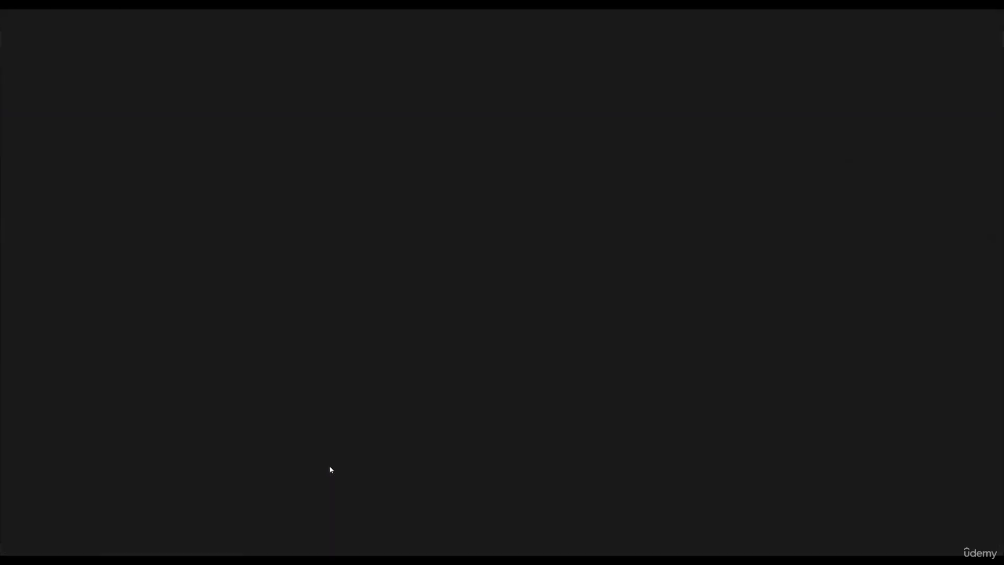
click(995, 14)
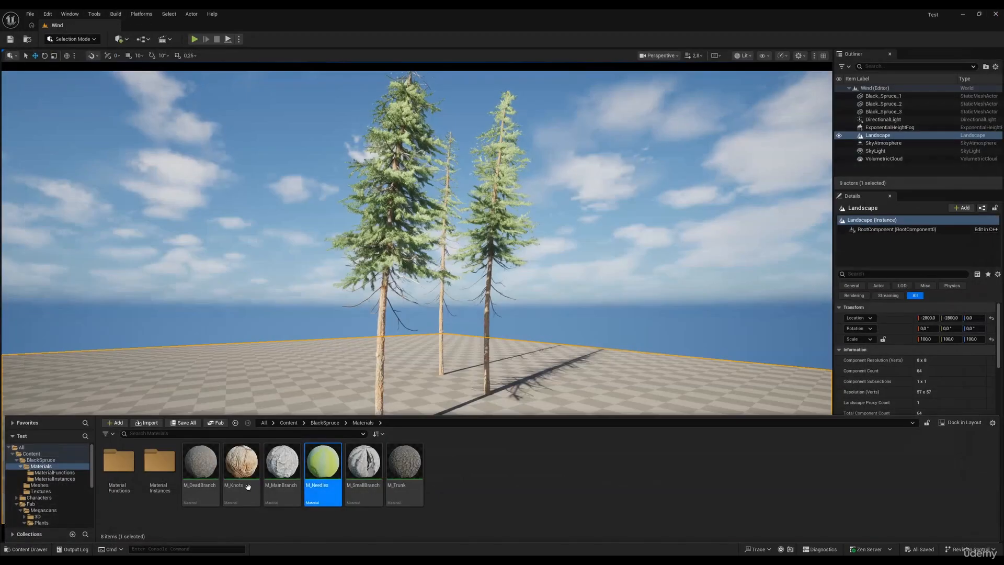
double_click(284, 468)
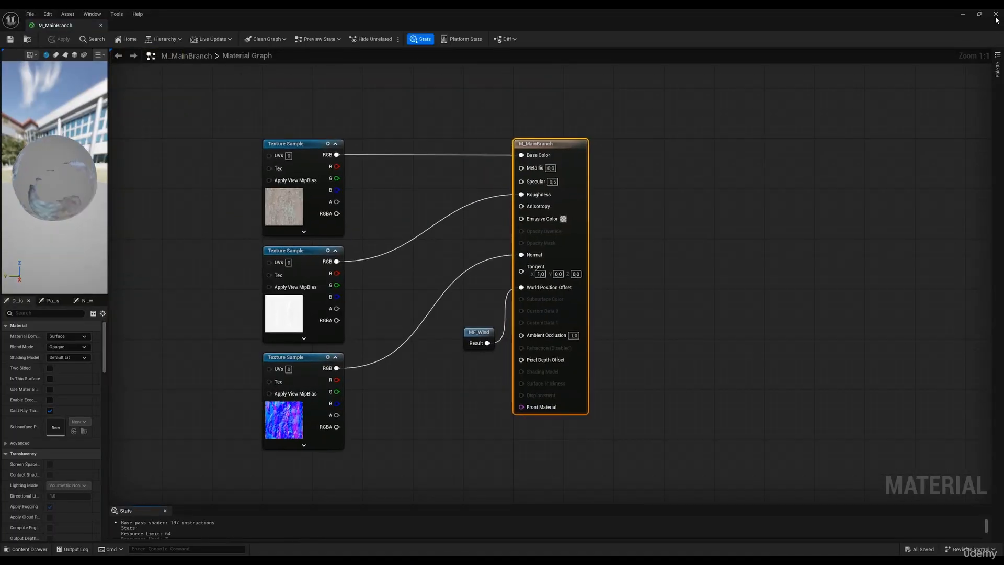
click(995, 14)
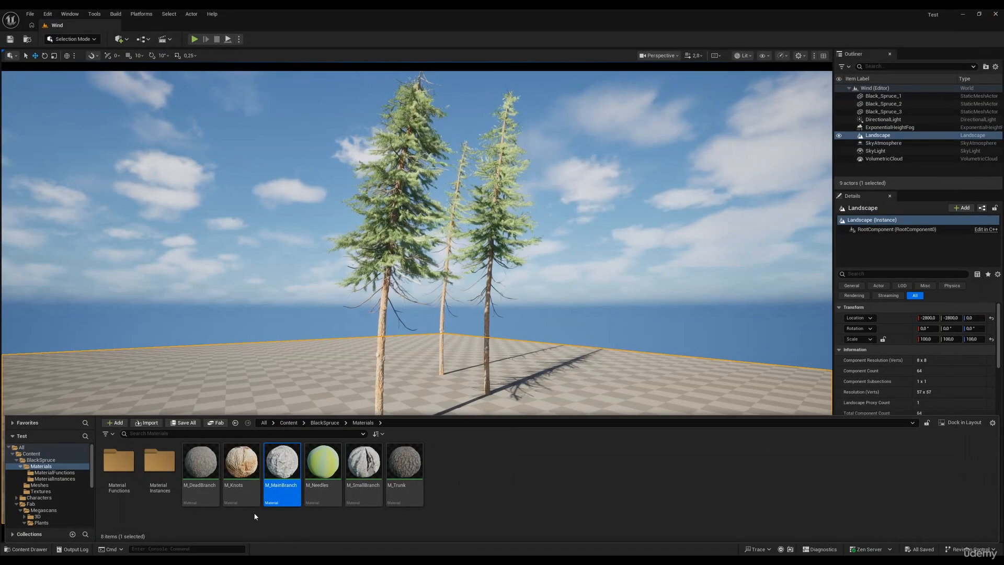
Open the MI_Trunk instance to examine its Trunk ? and bend parameters, and reopen MF_Wind from the Wind folder for comparison
double_click(154, 467)
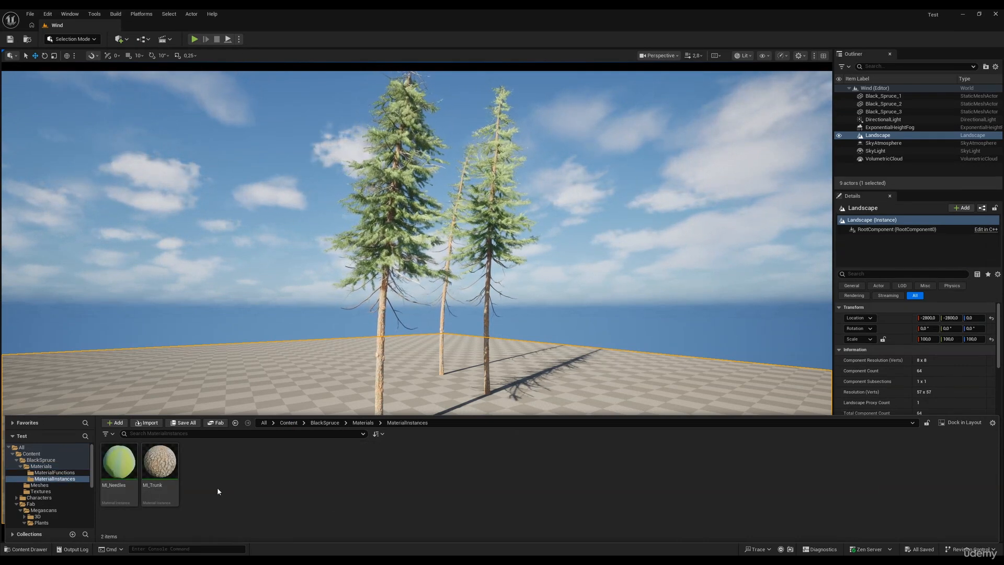
double_click(160, 463)
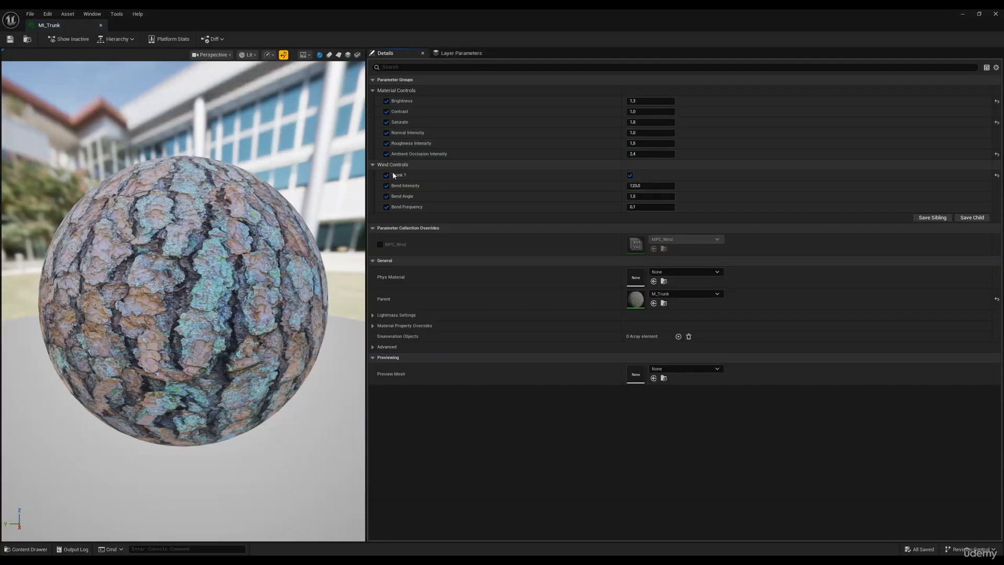
click(35, 550)
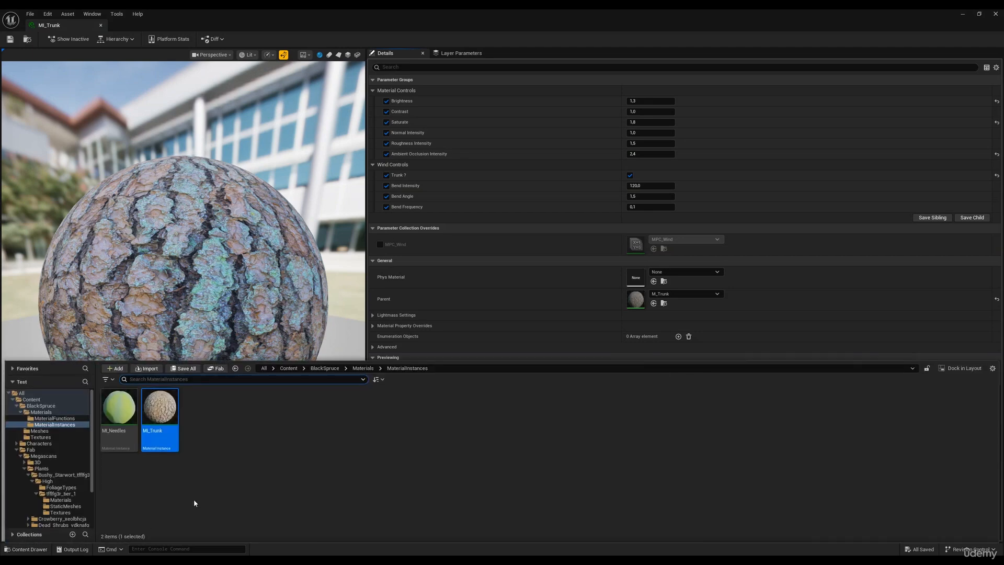
click(322, 369)
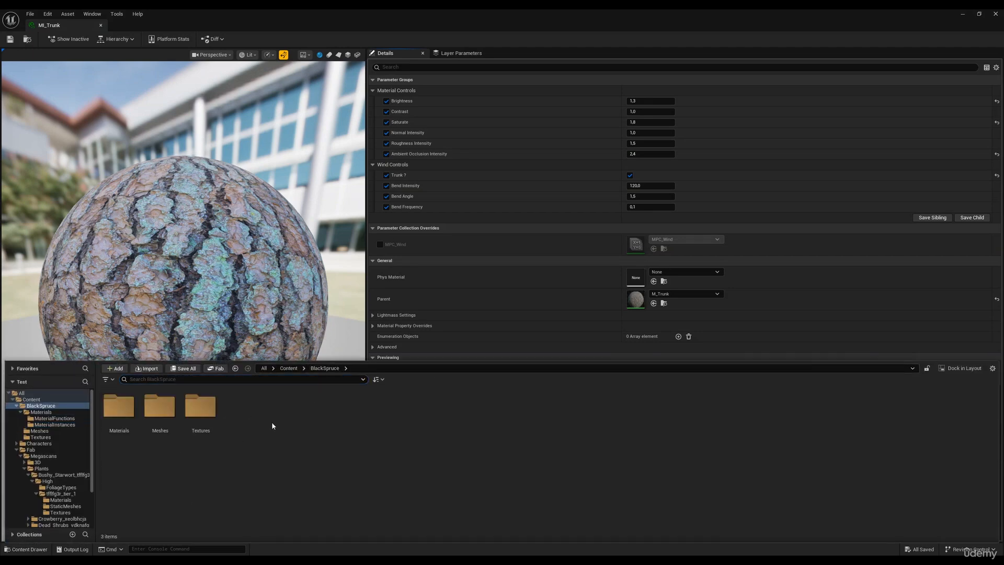
click(289, 369)
double_click(405, 413)
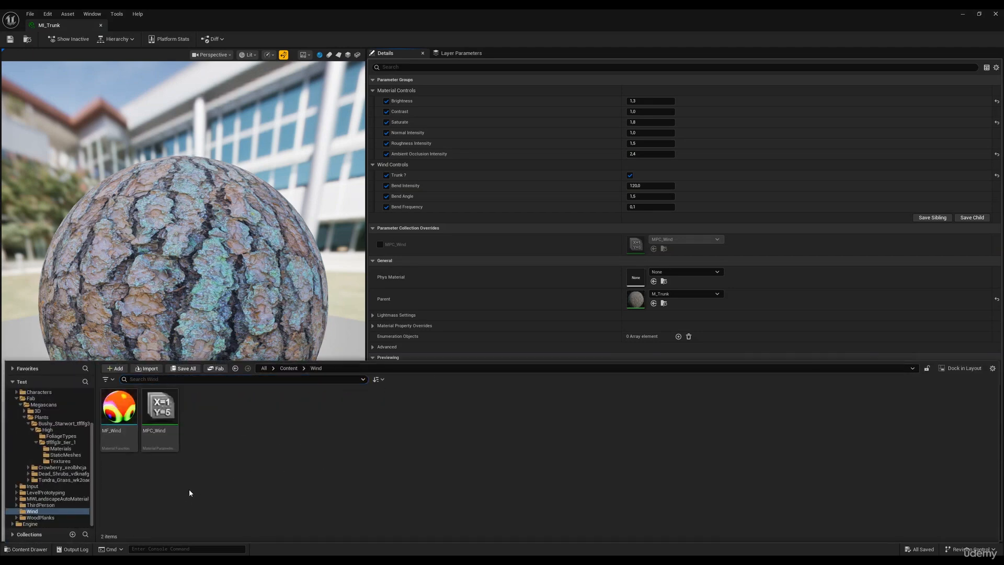
double_click(119, 413)
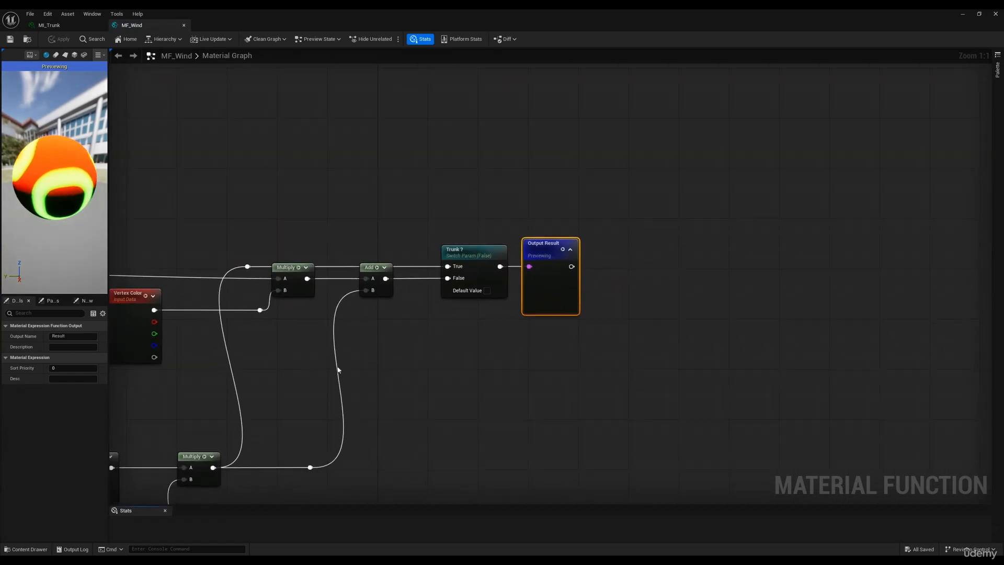
Select the Trunk ? switch and all wind and bend parameters in MF_Wind together to check their shared parameter group
scroll(274, 353, down, 4)
right_drag(274, 353, 379, 345)
scroll(411, 343, up, 4)
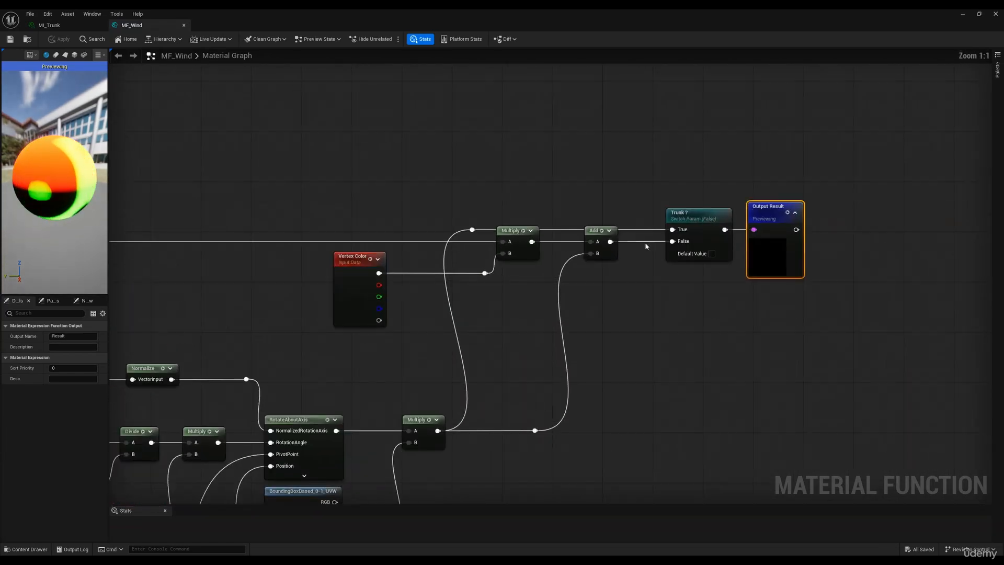
click(694, 219)
scroll(516, 329, down, 4)
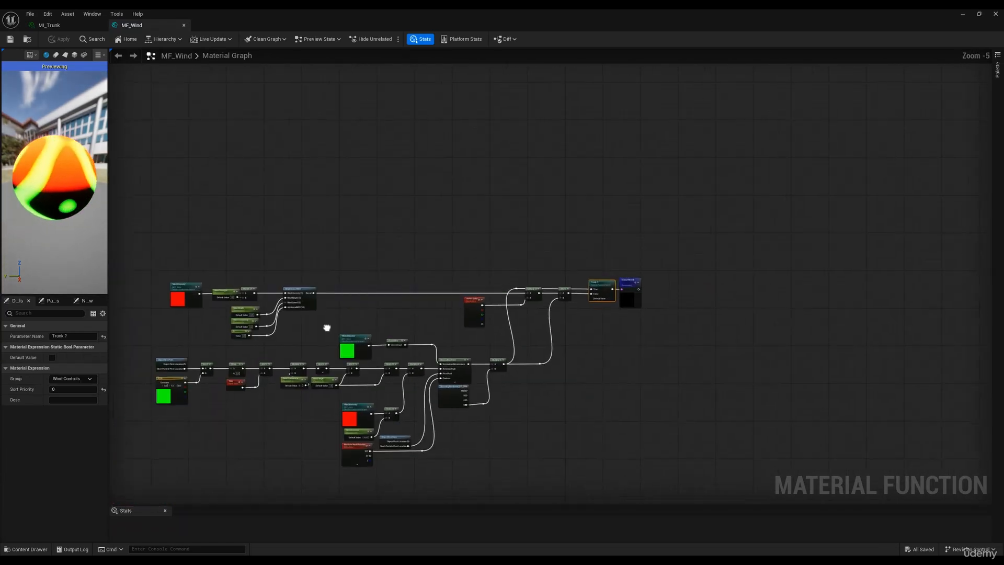
scroll(447, 334, up, 2)
scroll(447, 333, up, 2)
ctrl+click(315, 261)
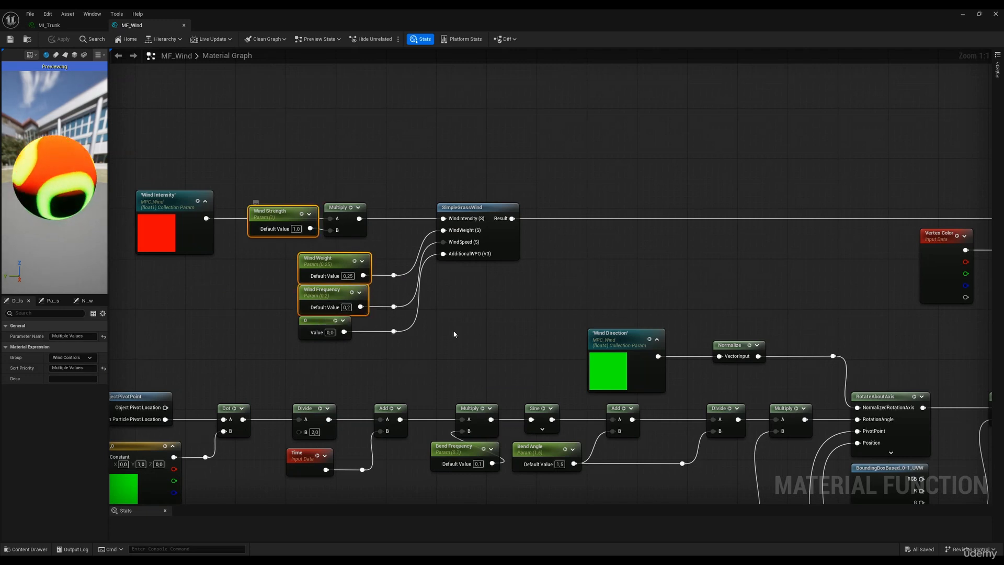
right_drag(479, 364, 445, 209)
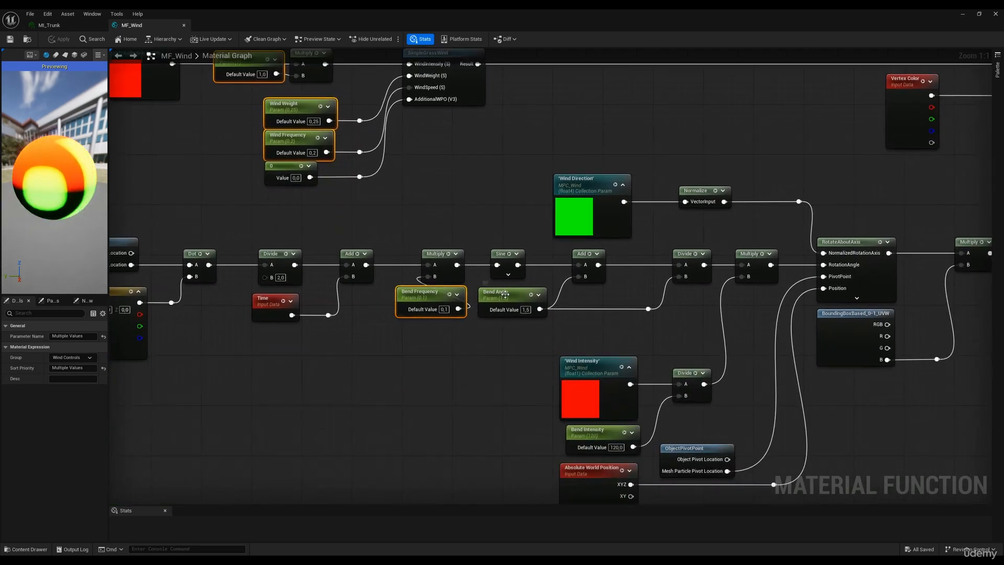
ctrl+click(505, 294)
right_drag(582, 429, 561, 335)
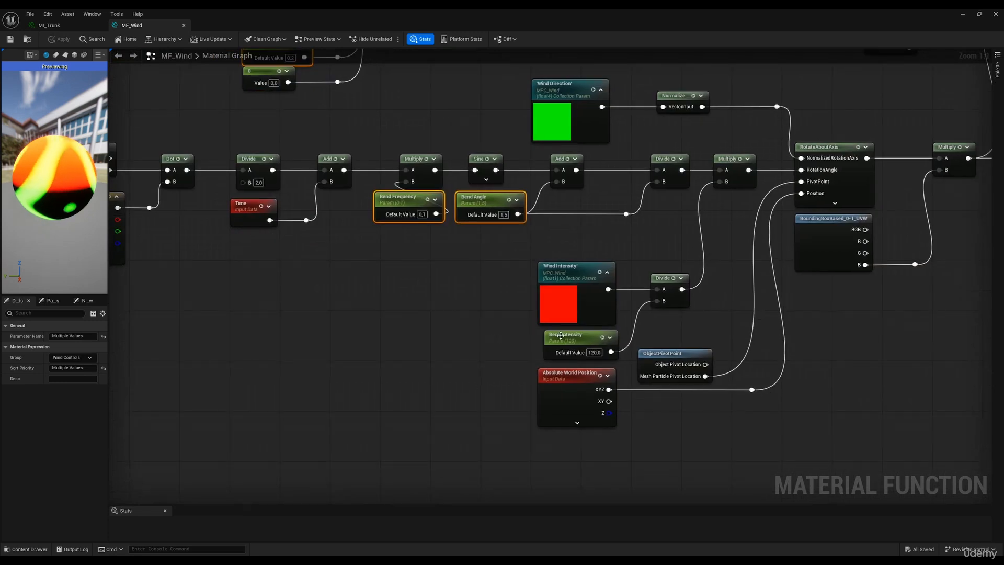
ctrl+click(561, 335)
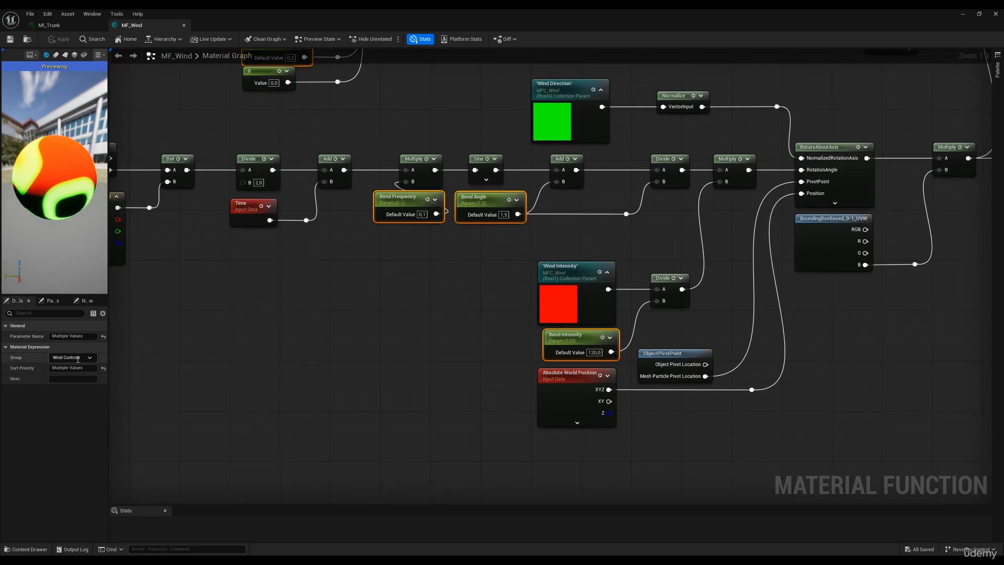
scroll(377, 96, down, 3)
right_drag(377, 96, 359, 235)
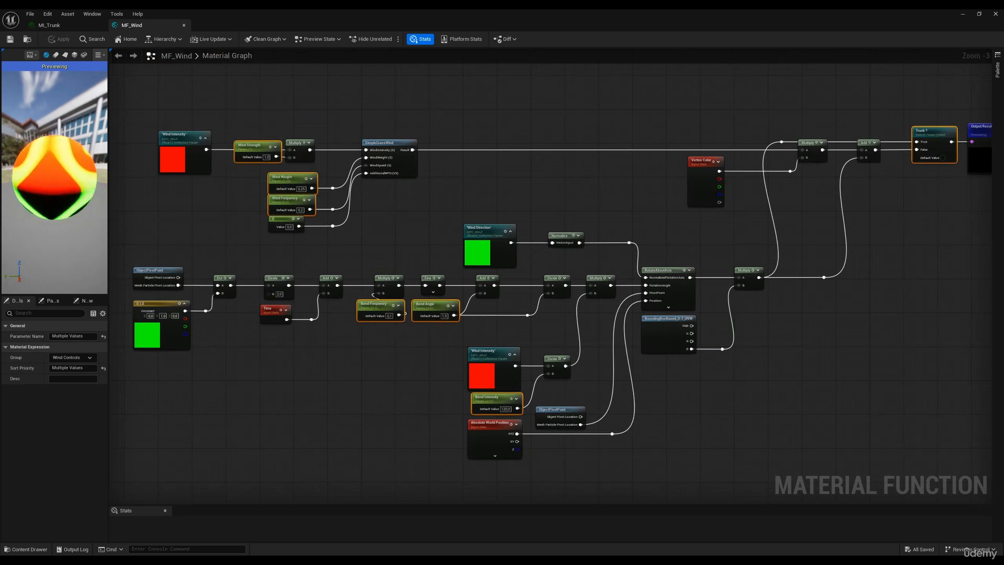
Check the sort priority of the Trunk ? switch and each wind and bend parameter in MF_Wind, and close the function
right_drag(889, 183, 742, 215)
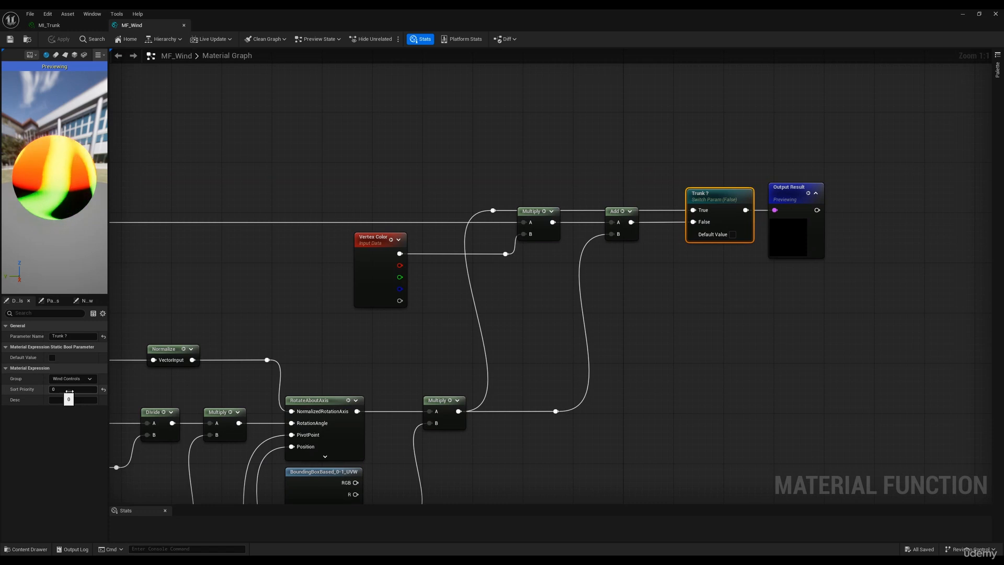
right_drag(283, 290, 712, 289)
right_drag(388, 316, 539, 258)
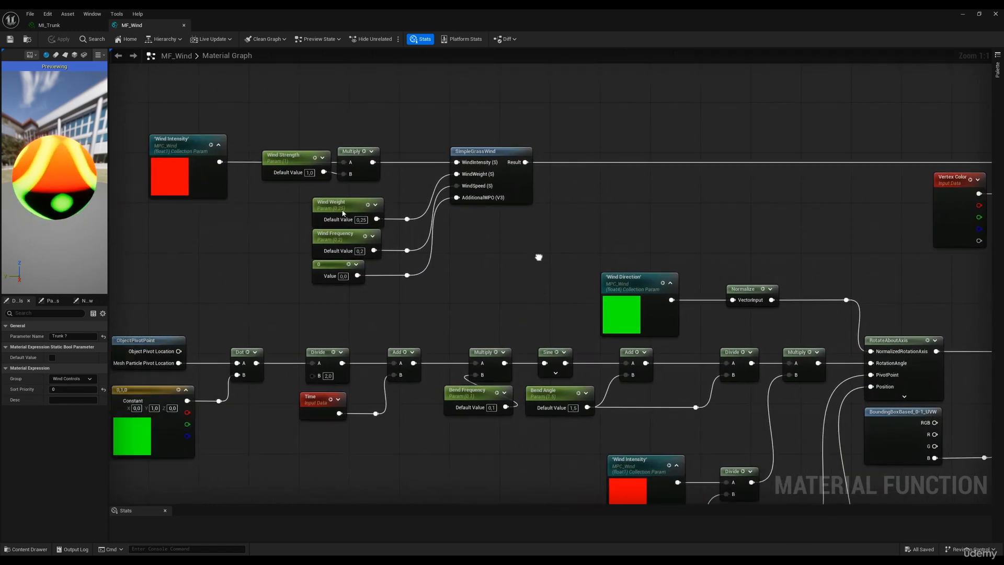
click(343, 209)
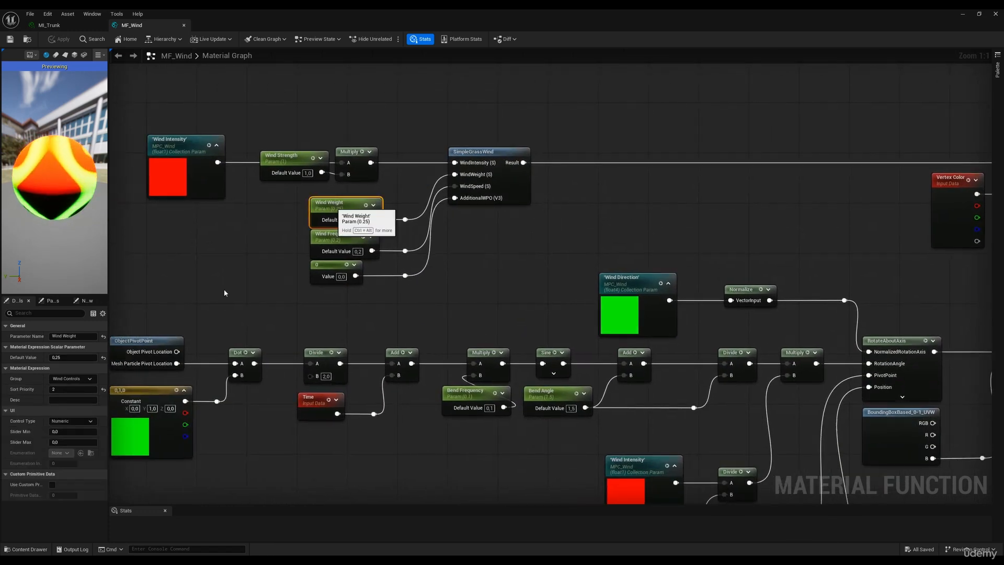
click(290, 157)
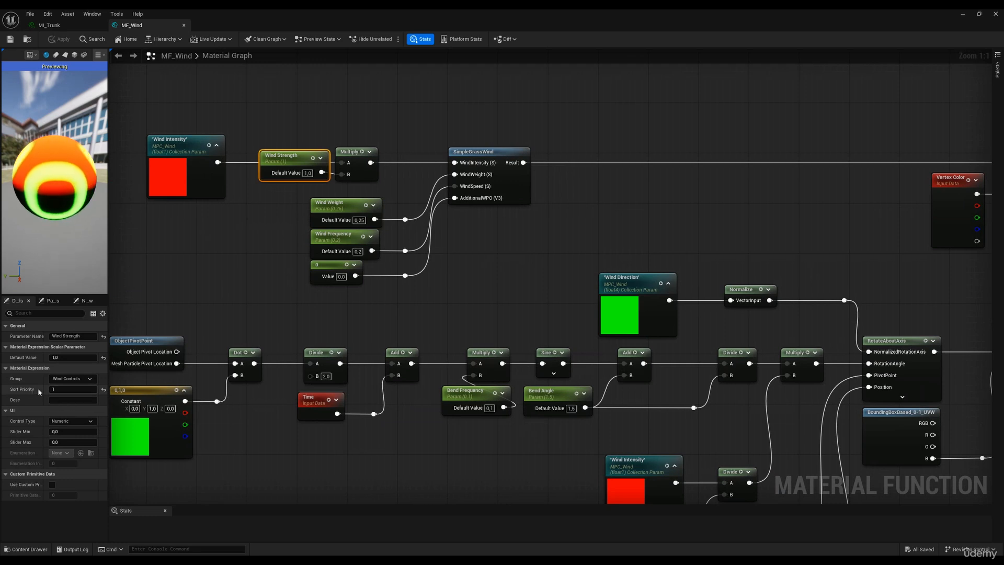
click(334, 215)
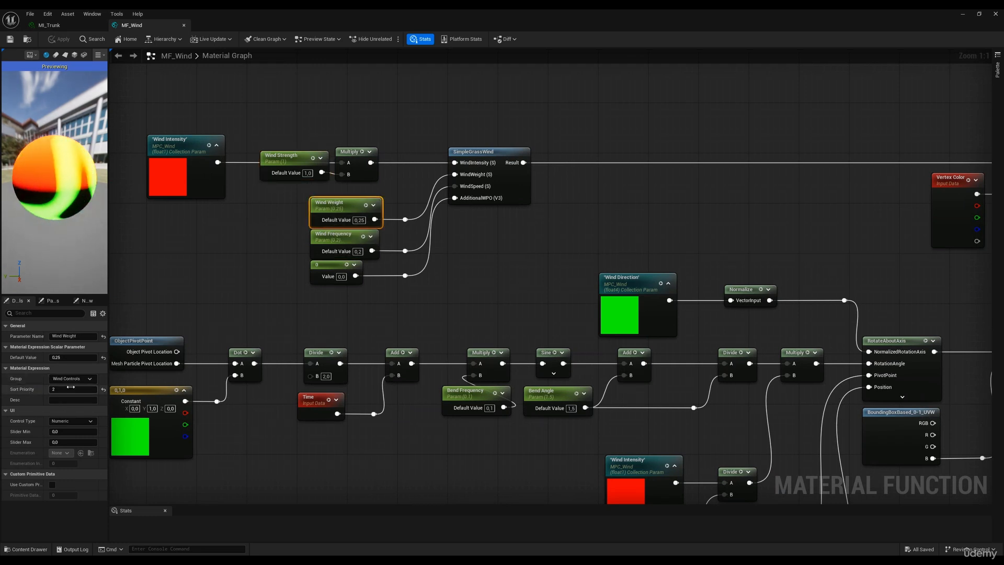
click(326, 244)
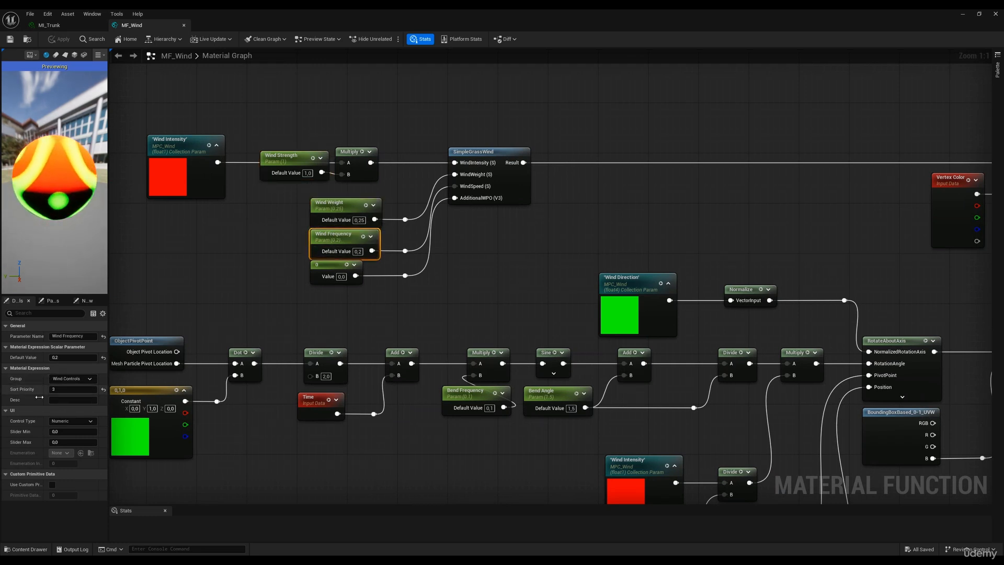
right_drag(476, 435, 409, 346)
click(402, 307)
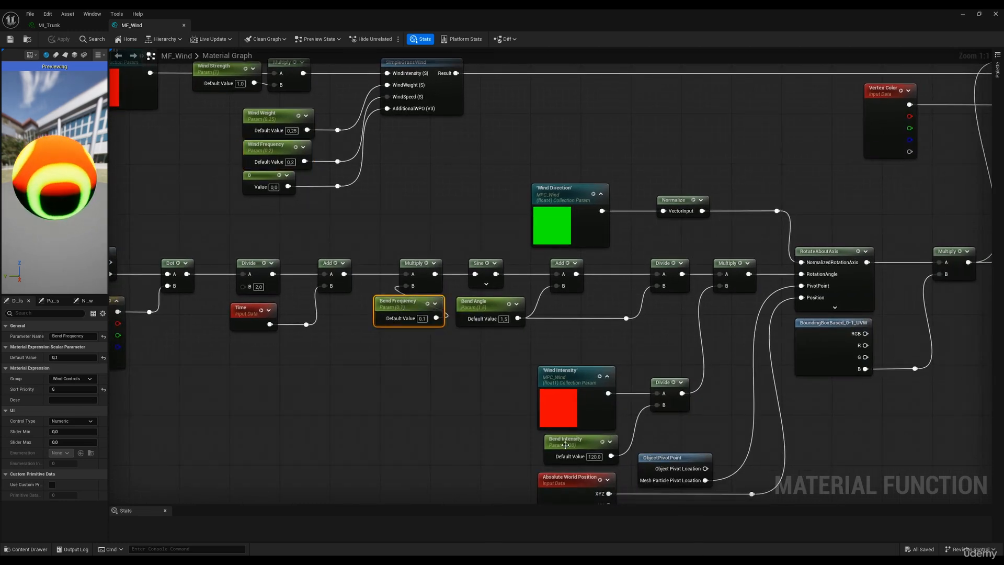
click(566, 445)
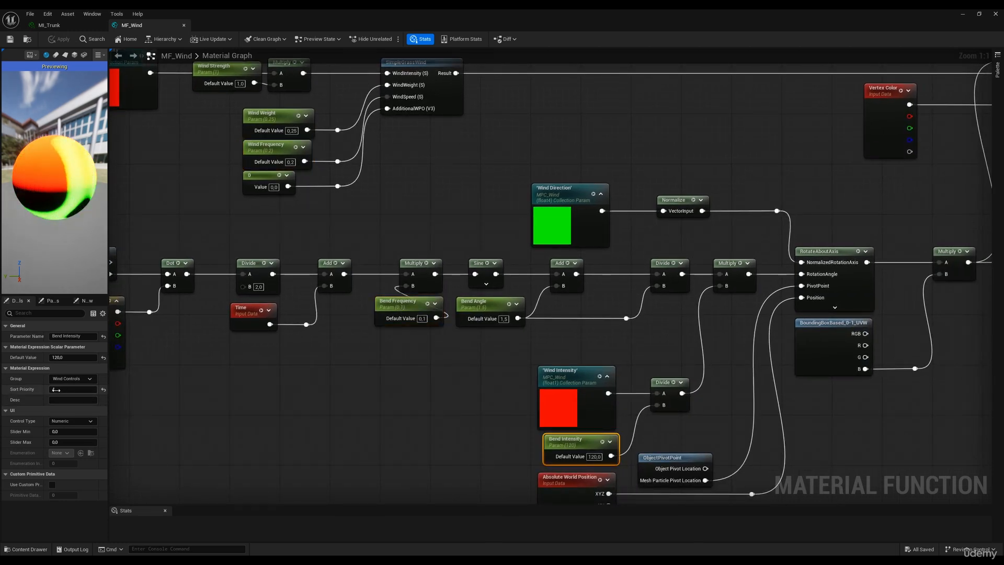
click(476, 300)
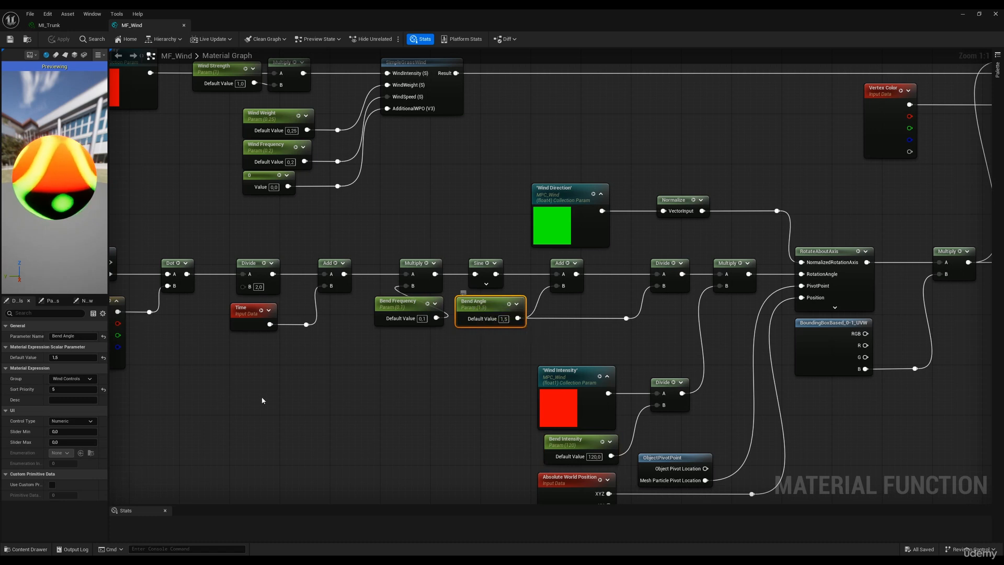
click(402, 306)
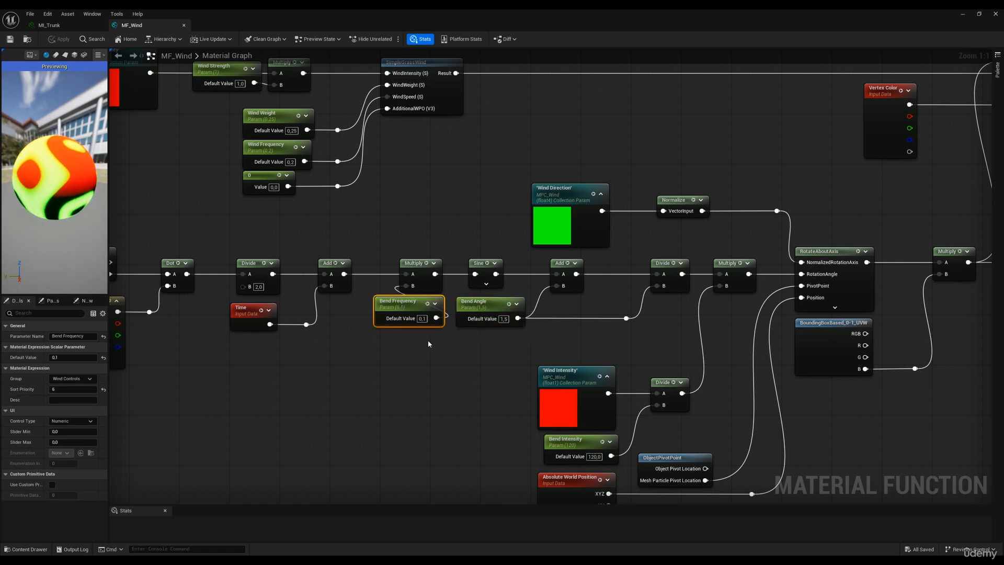
scroll(388, 393, down, 2)
click(388, 394)
click(184, 25)
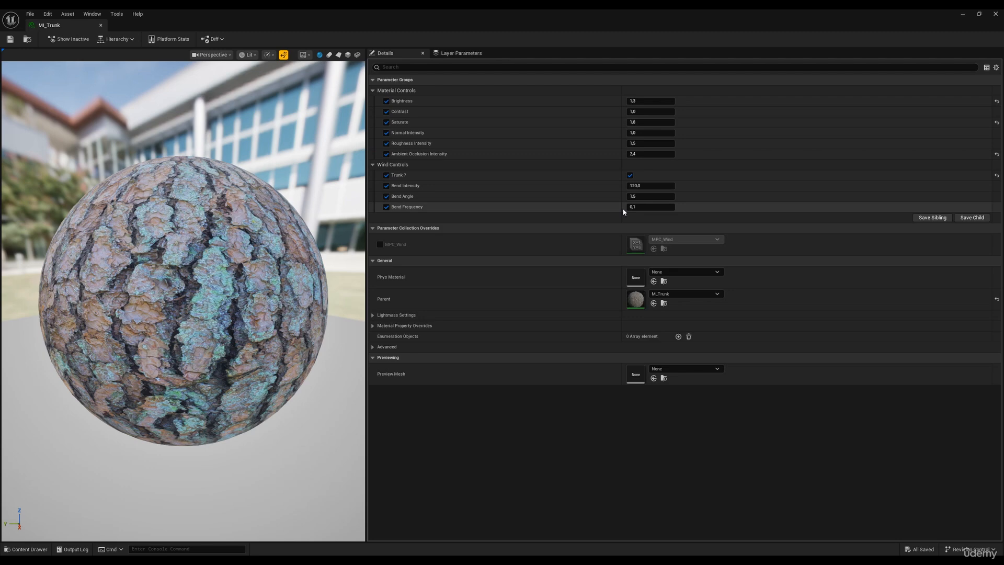
Reopen MF_Wind from the Wind folder, compare its bend parameters with MI_Trunk, and close it without applying changes
click(26, 549)
double_click(119, 408)
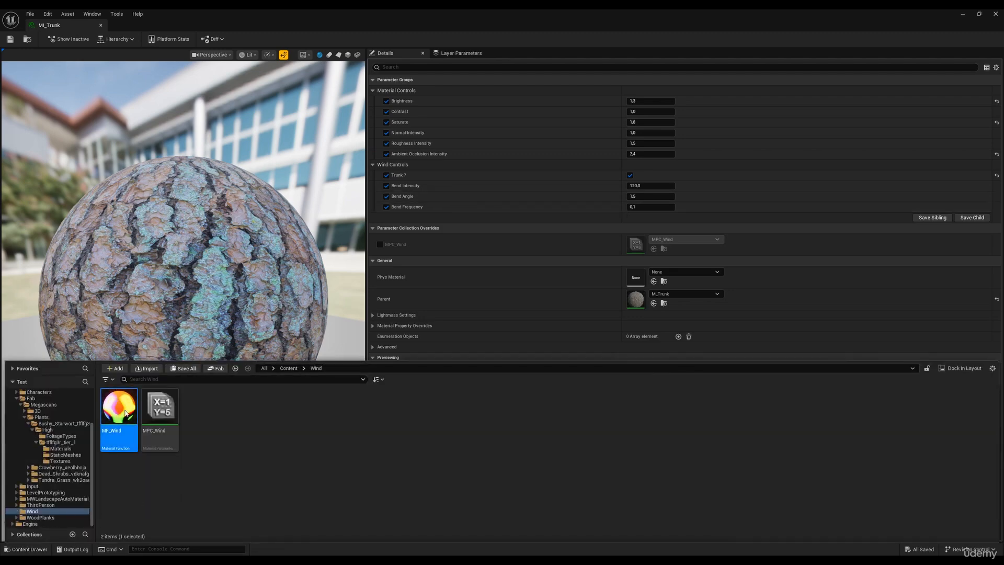
scroll(421, 365, down, 4)
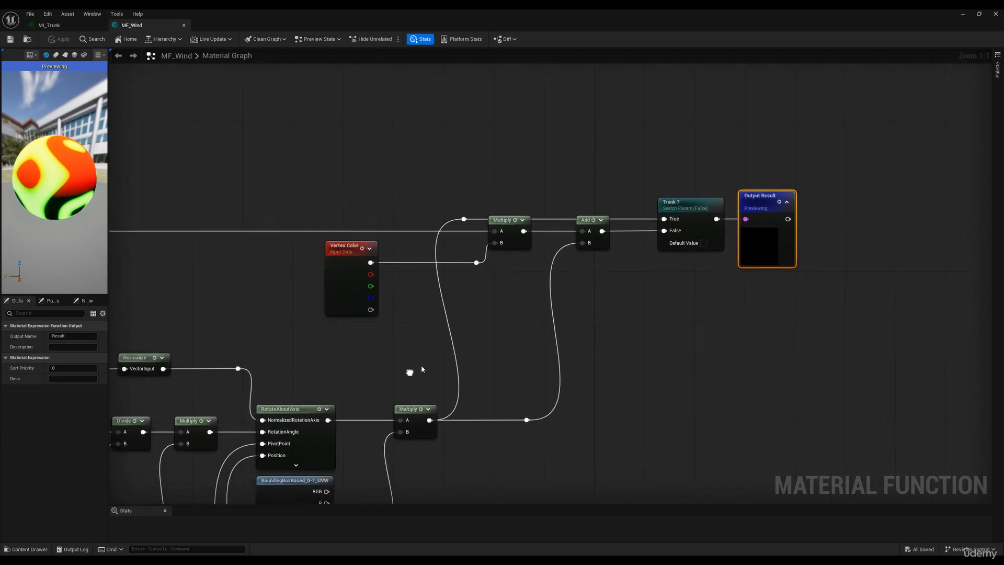
scroll(327, 408, up, 5)
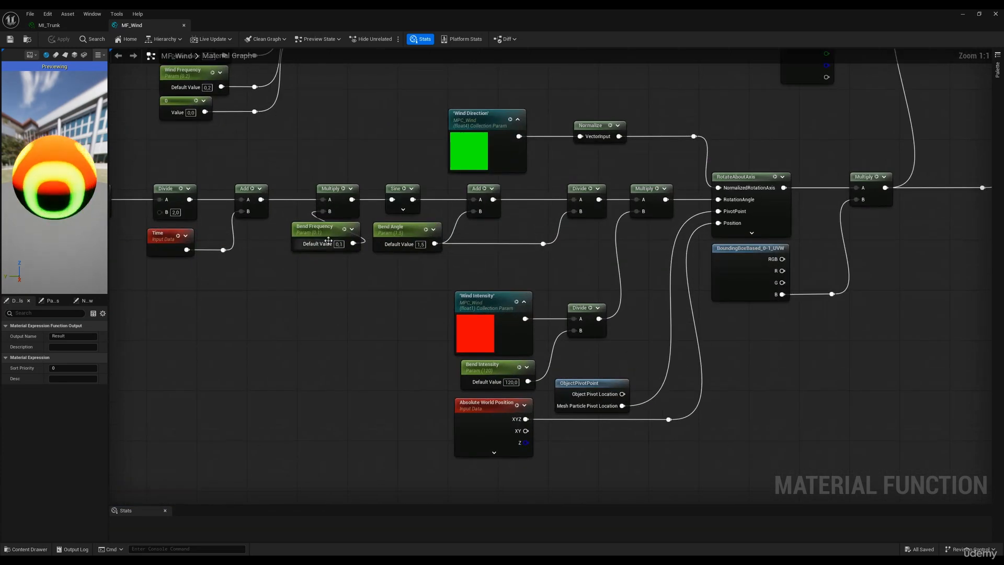
click(49, 25)
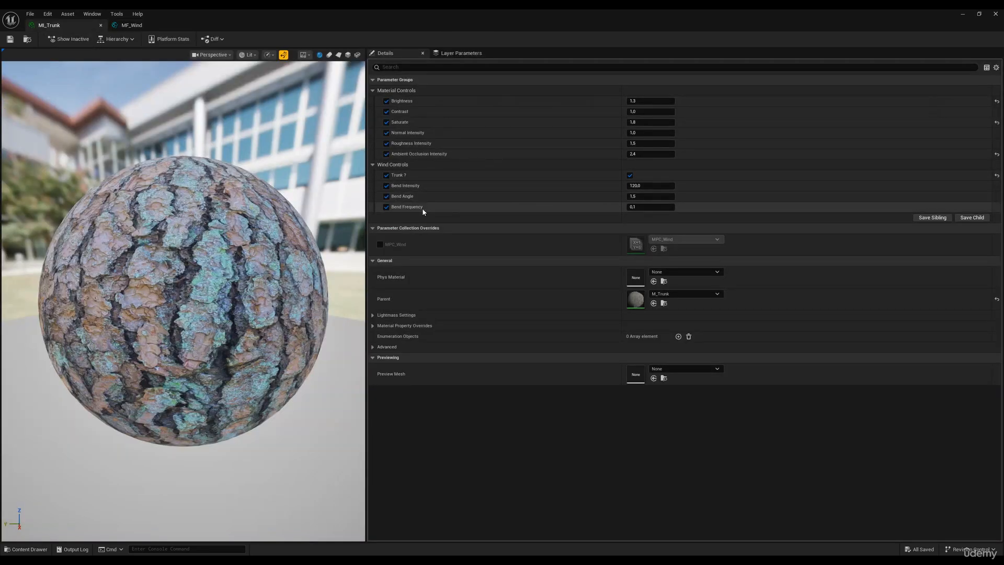
click(132, 25)
click(314, 233)
right_drag(302, 319, 481, 329)
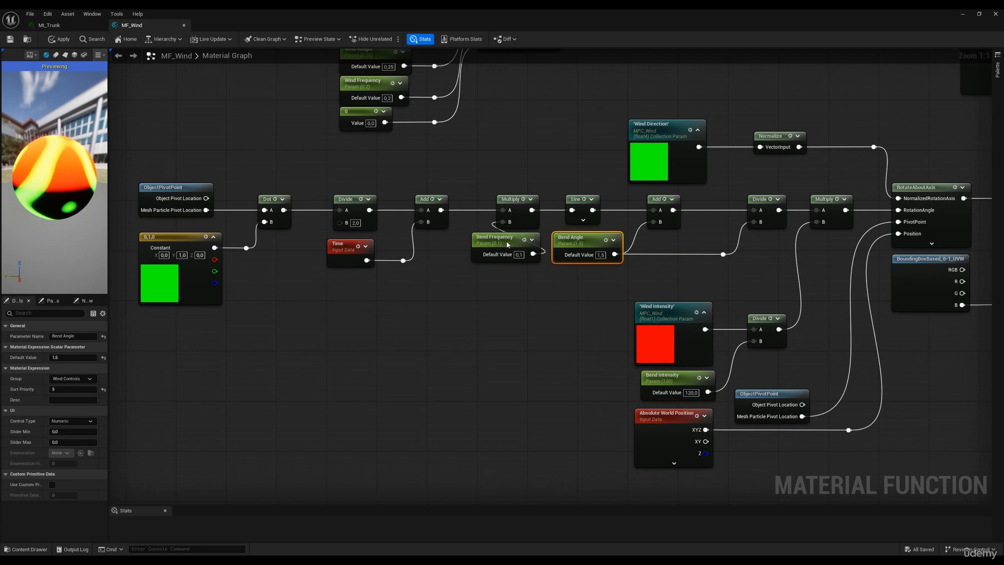
click(184, 25)
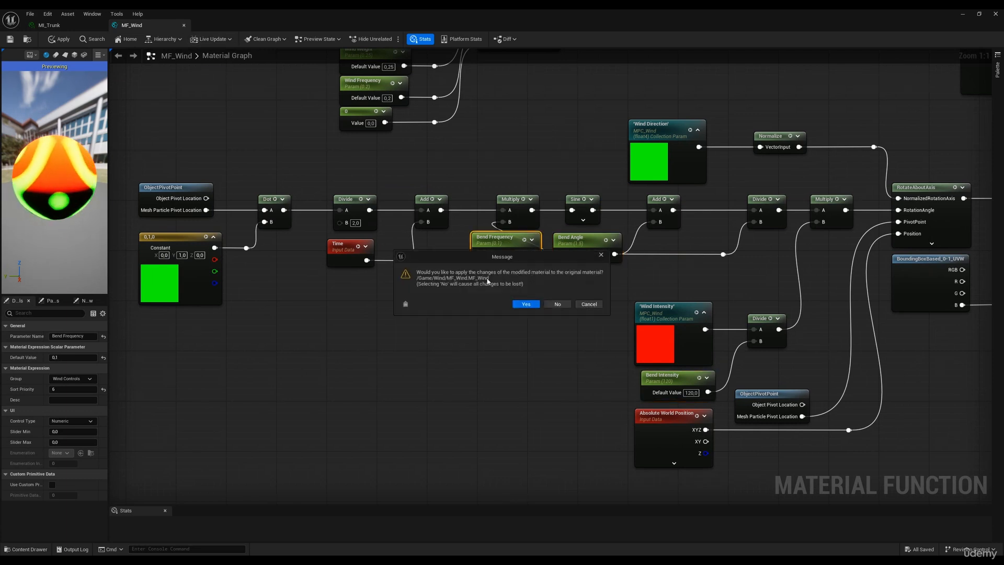
click(557, 304)
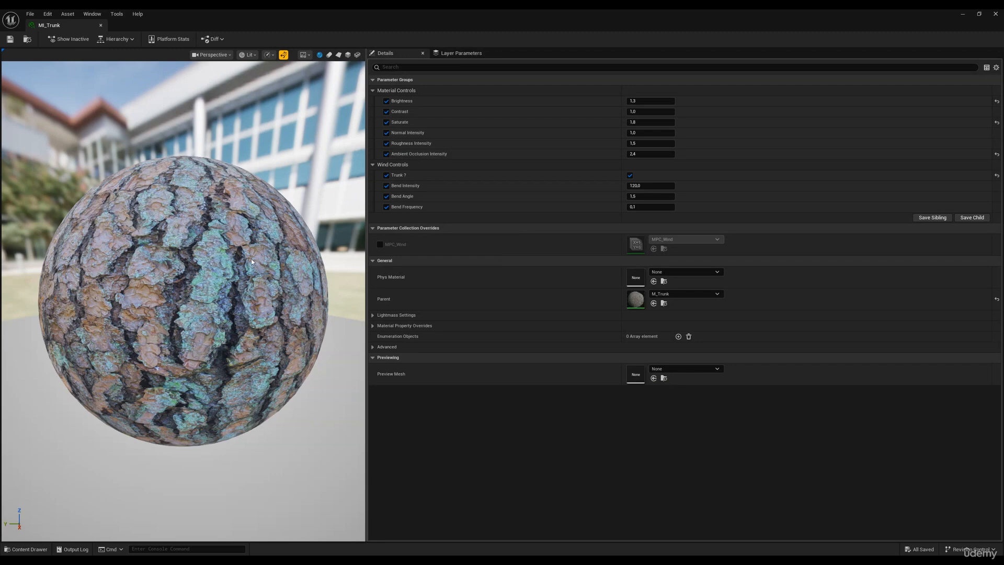
Close the material editor window, return the content browser to the Content root, and view the black spruces in the Wind level
click(995, 14)
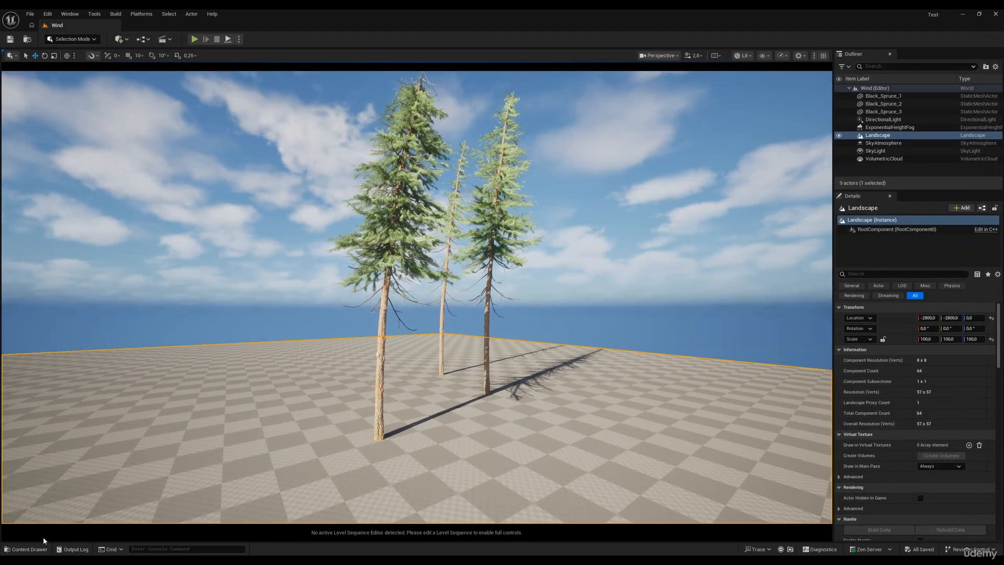
click(23, 549)
click(287, 424)
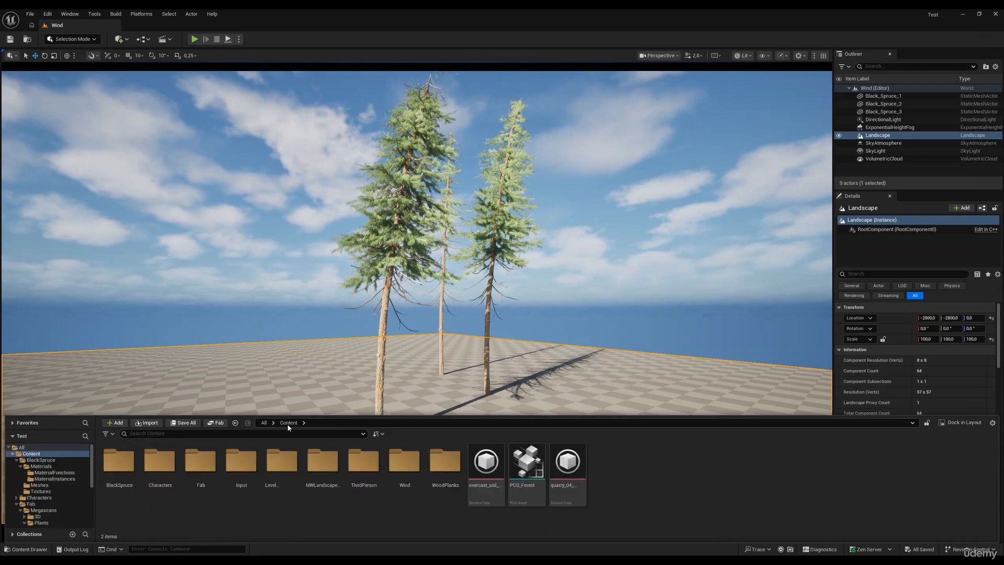
click(28, 553)
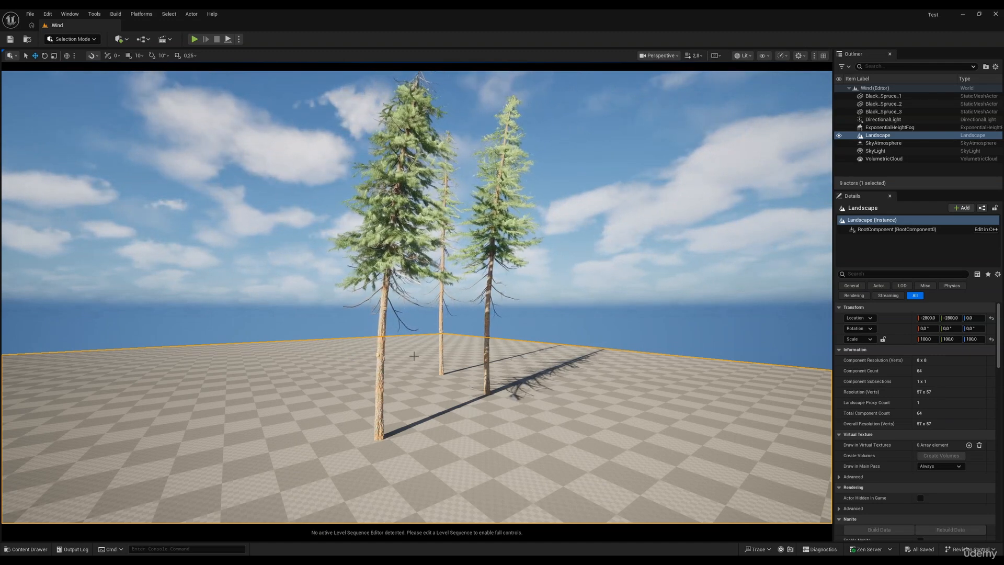
key(w)
right_drag(378, 368, 394, 397)
key(s)
key(w)
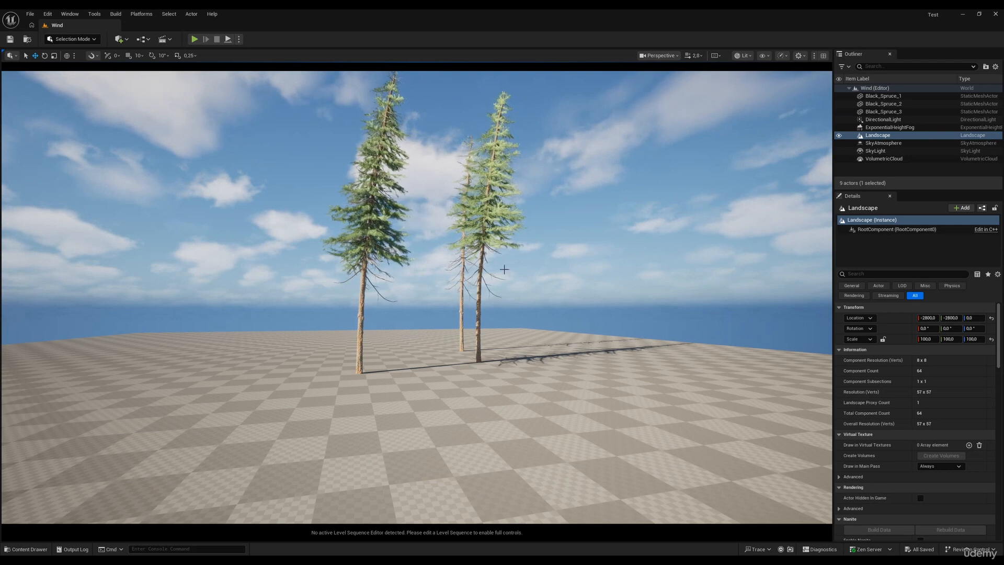
Look into the Wind folder and open the BlackSpruce Materials folder from the Content root
click(29, 549)
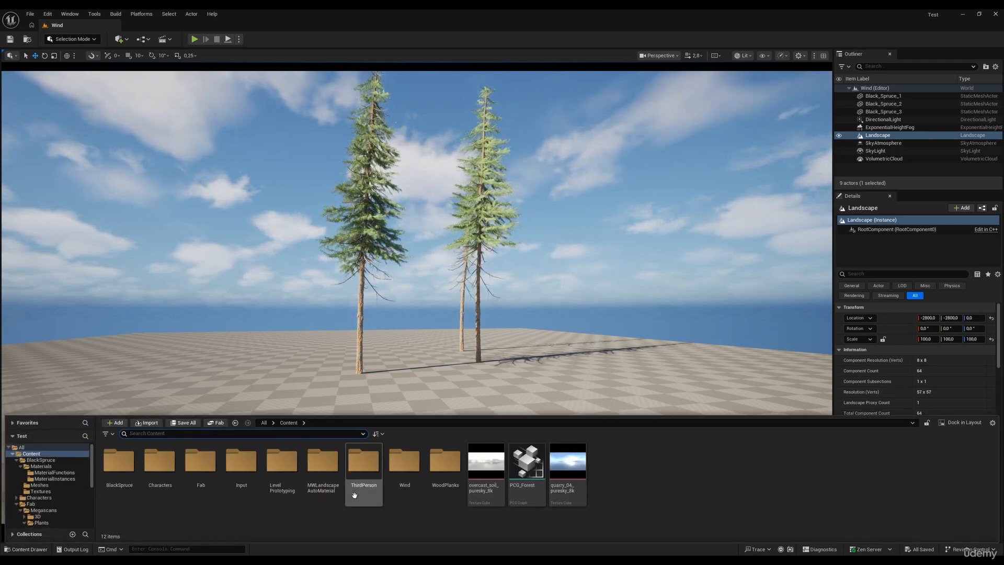
double_click(405, 466)
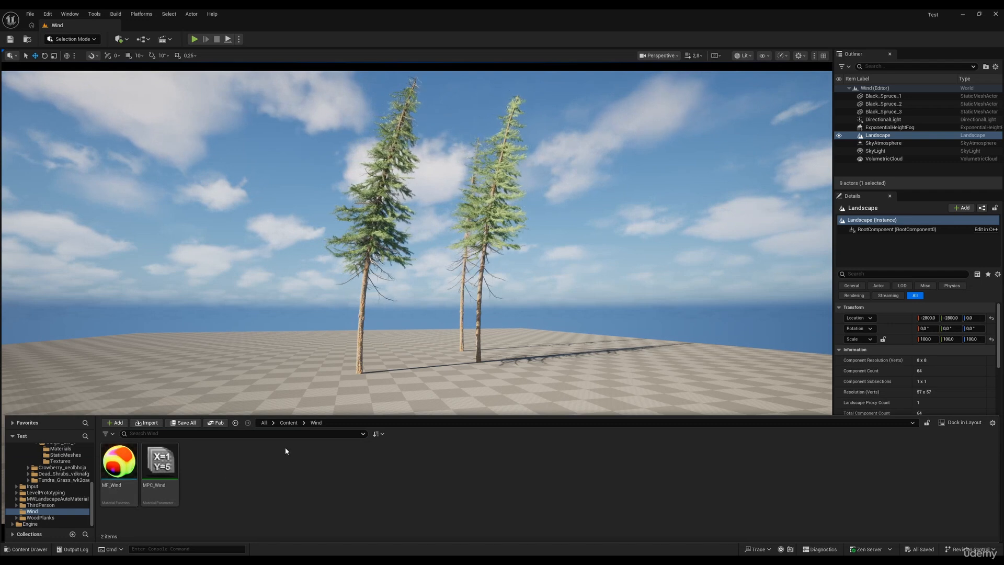
click(288, 423)
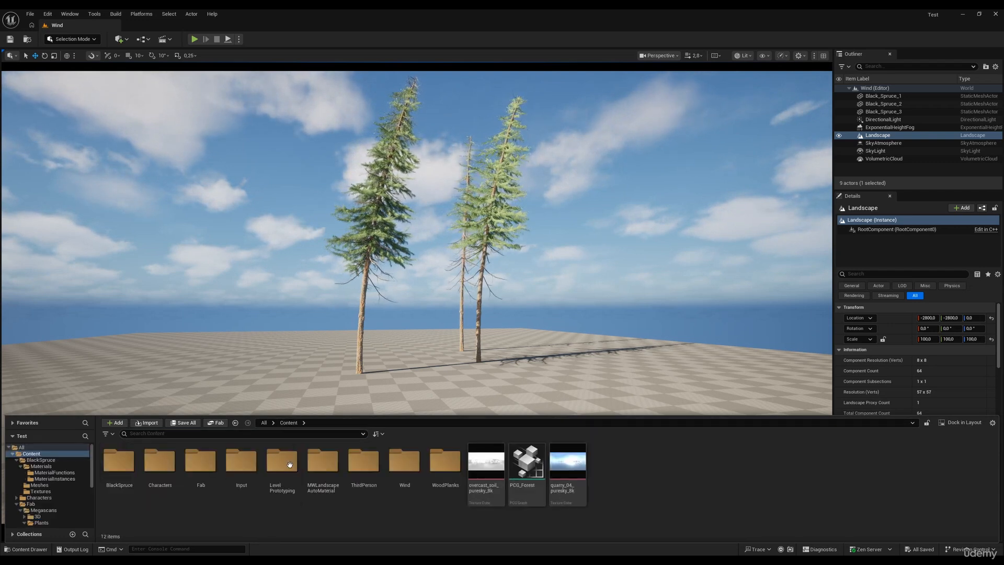
double_click(118, 460)
double_click(119, 461)
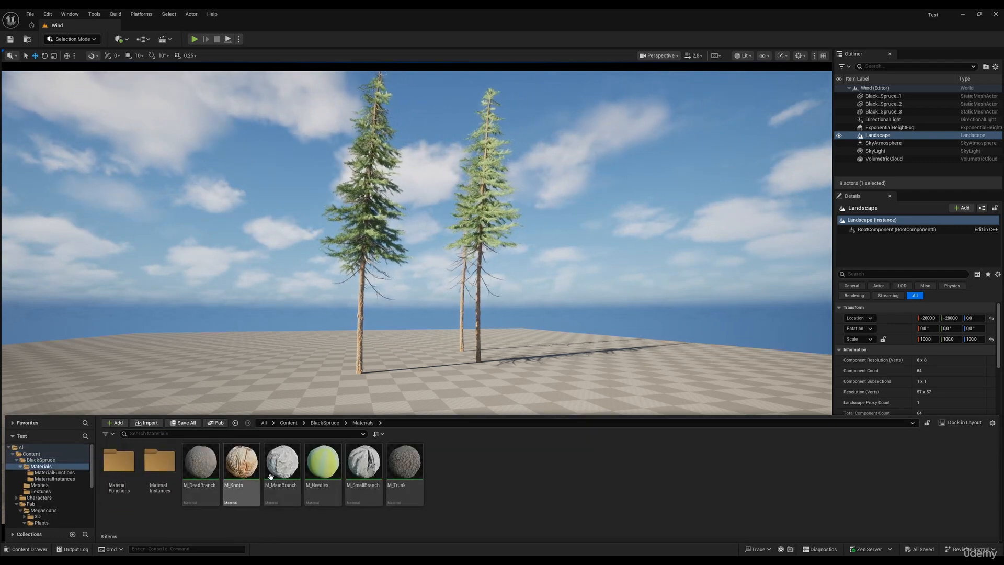